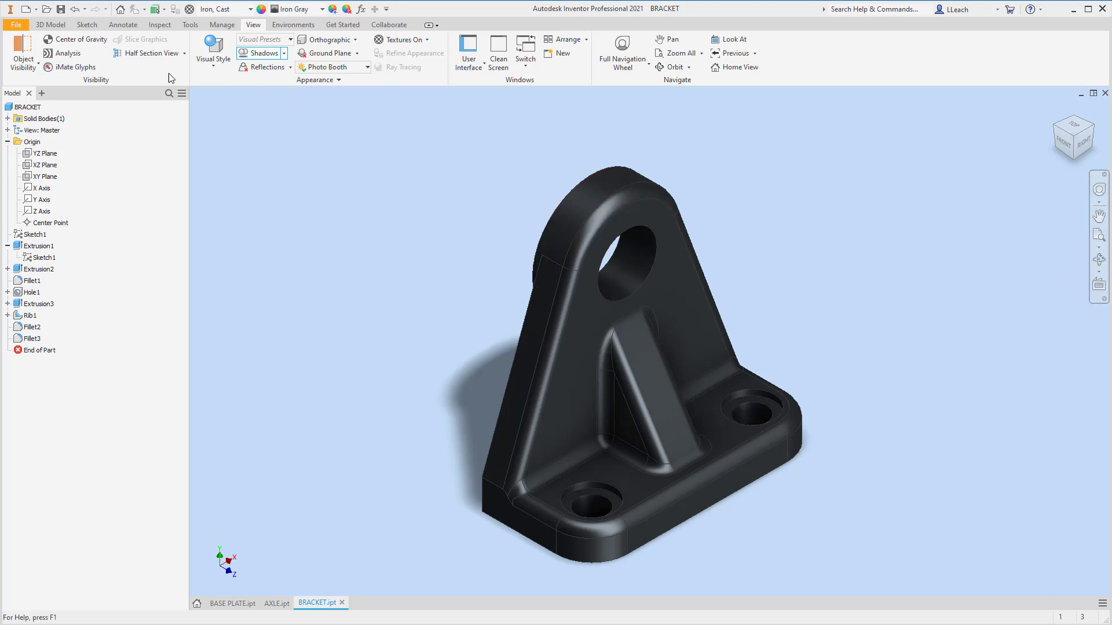
Step: Create a new part file from the metric Standard (mm).ipt template
left_click(16, 25)
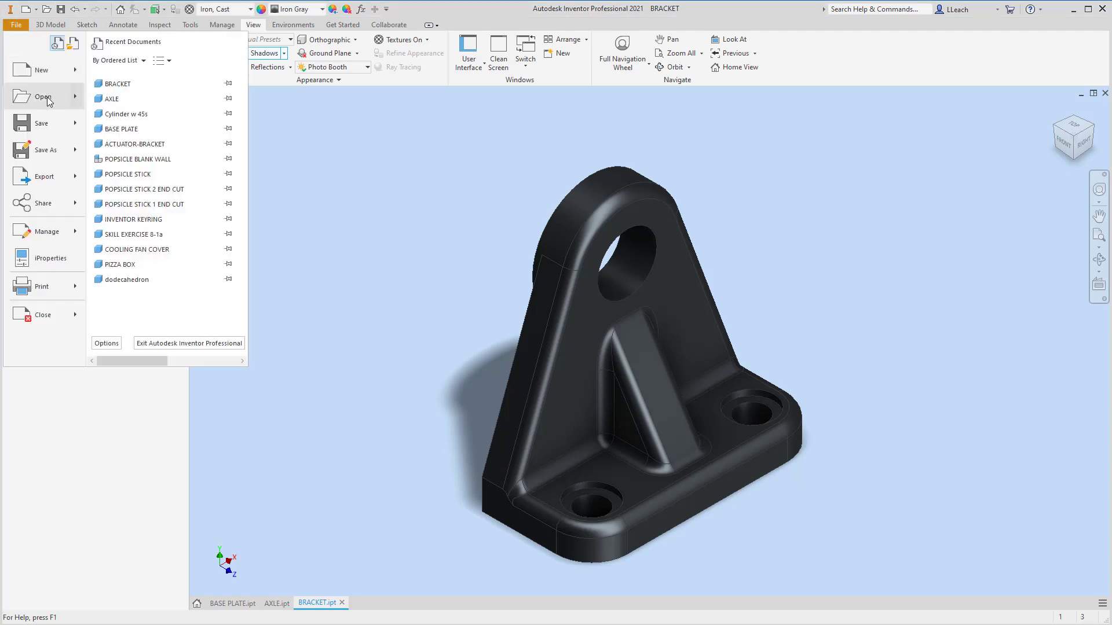
left_click(46, 72)
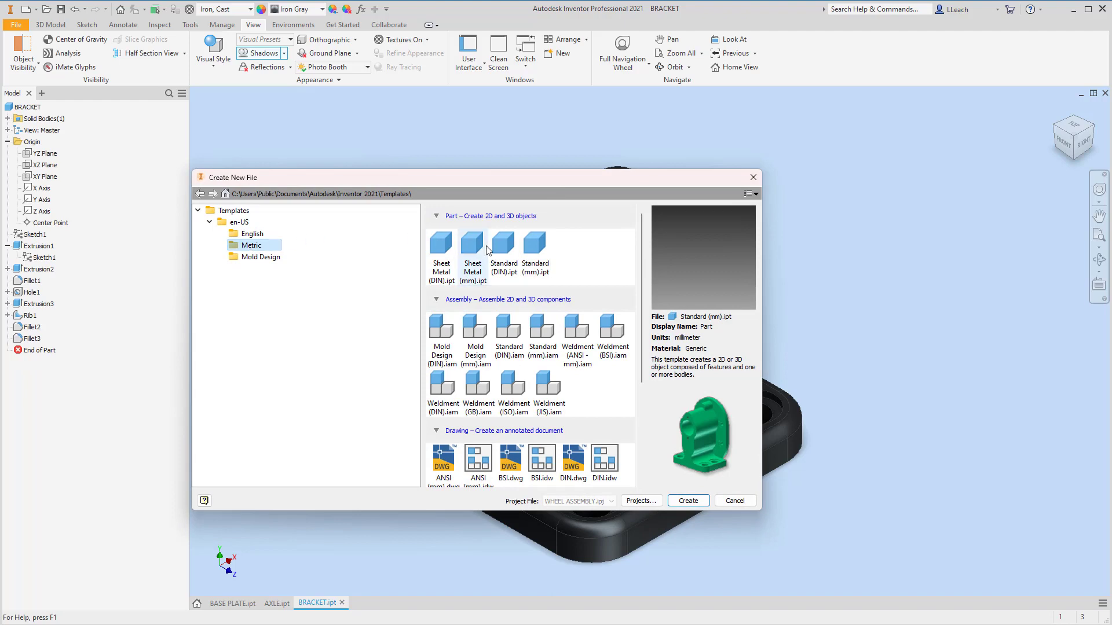
left_click(538, 254)
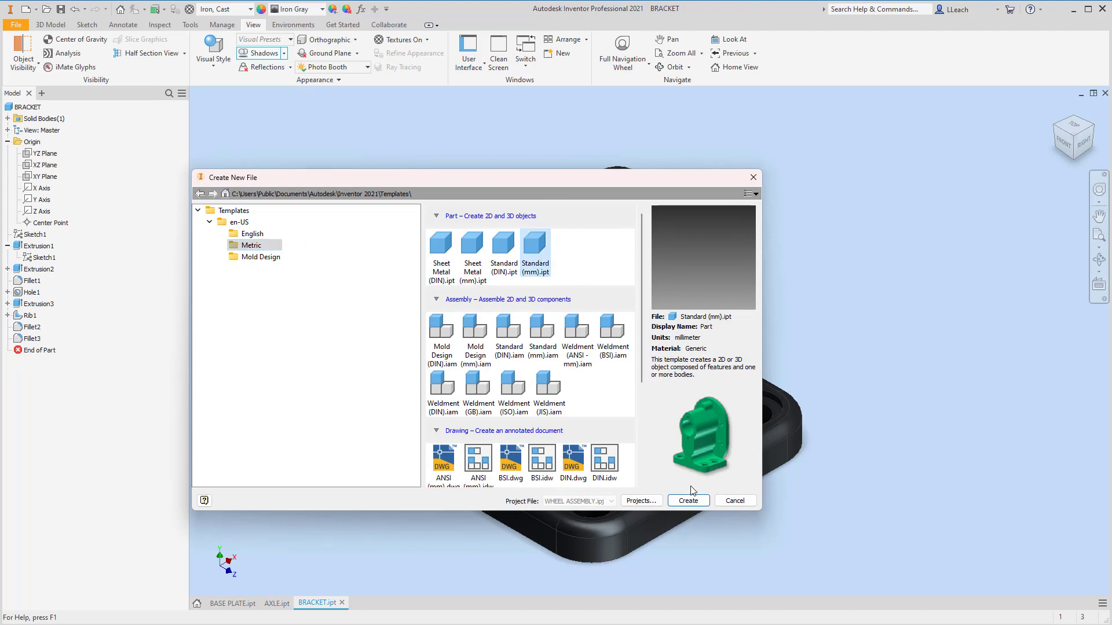
left_click(683, 501)
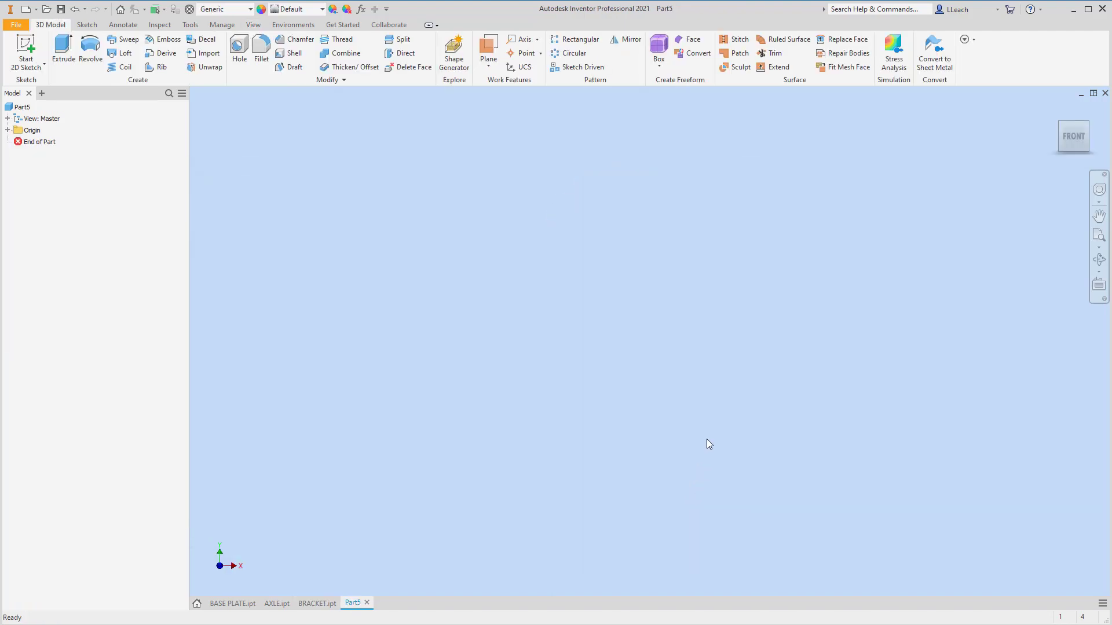
Step: Start a 2D sketch on the XY plane
left_click(44, 64)
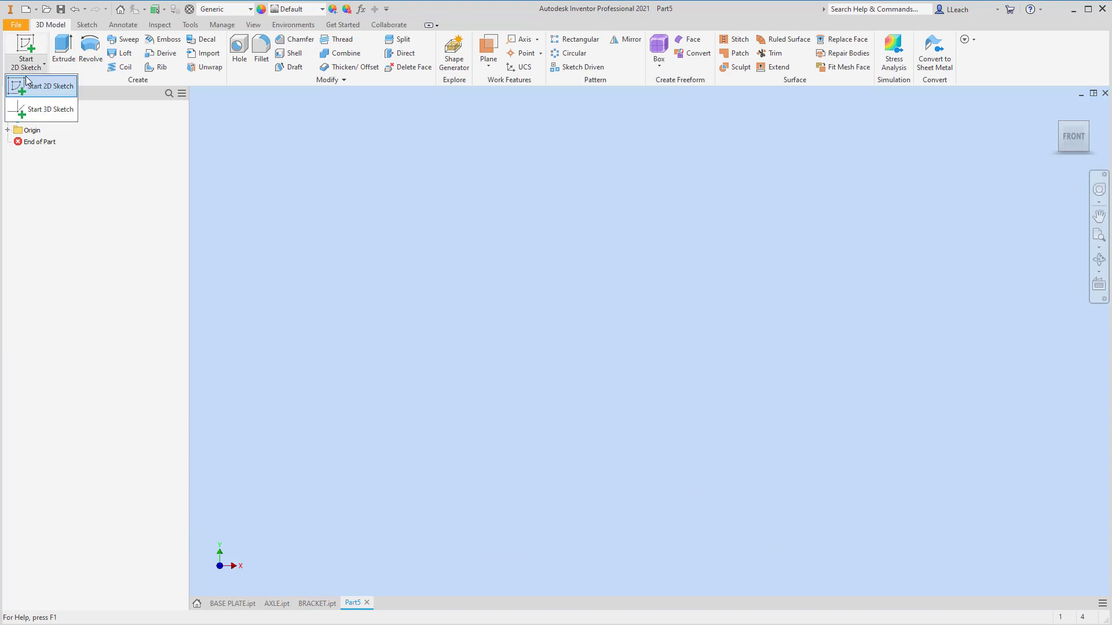
left_click(49, 85)
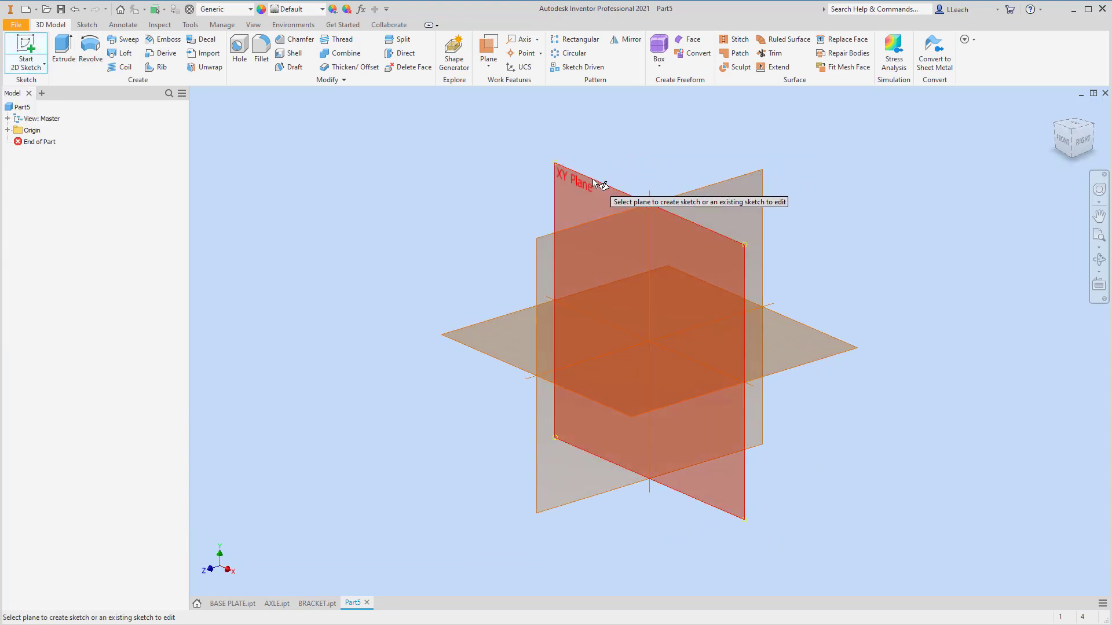
left_click(595, 181)
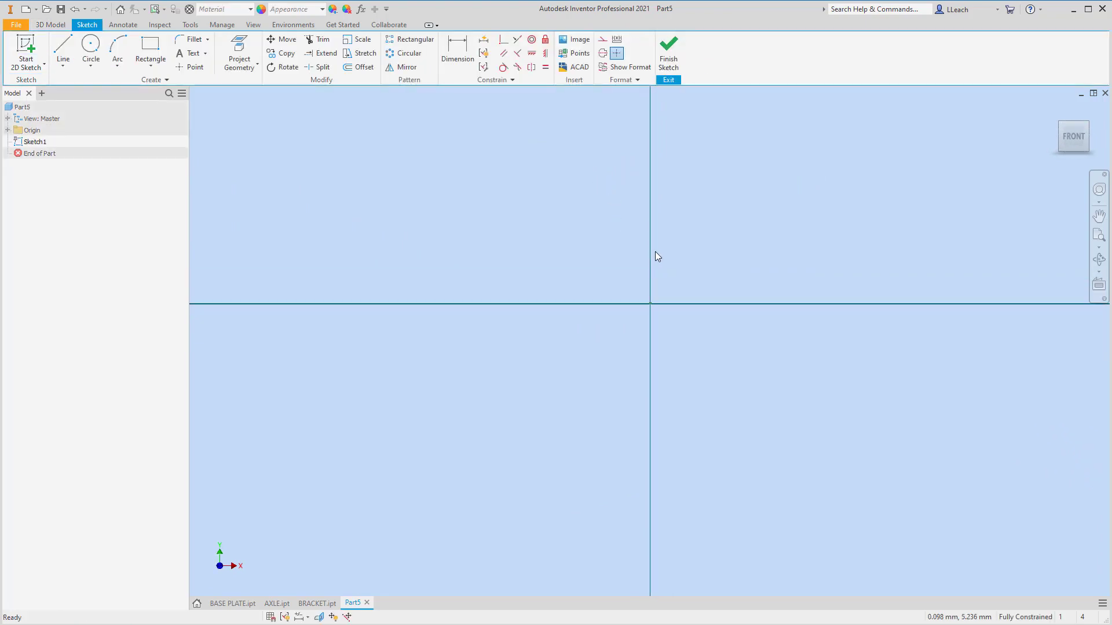
Step: Draw a long vertical line just right of the origin, extending above and below the horizontal axis
middle_click_drag(685, 181, 560, 231)
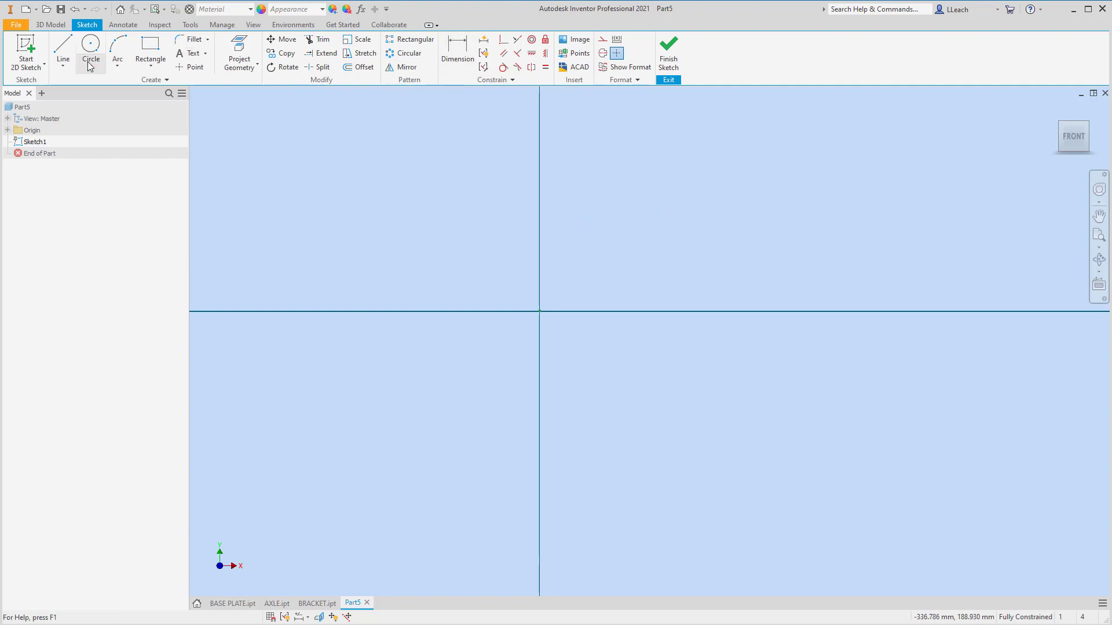
left_click(63, 49)
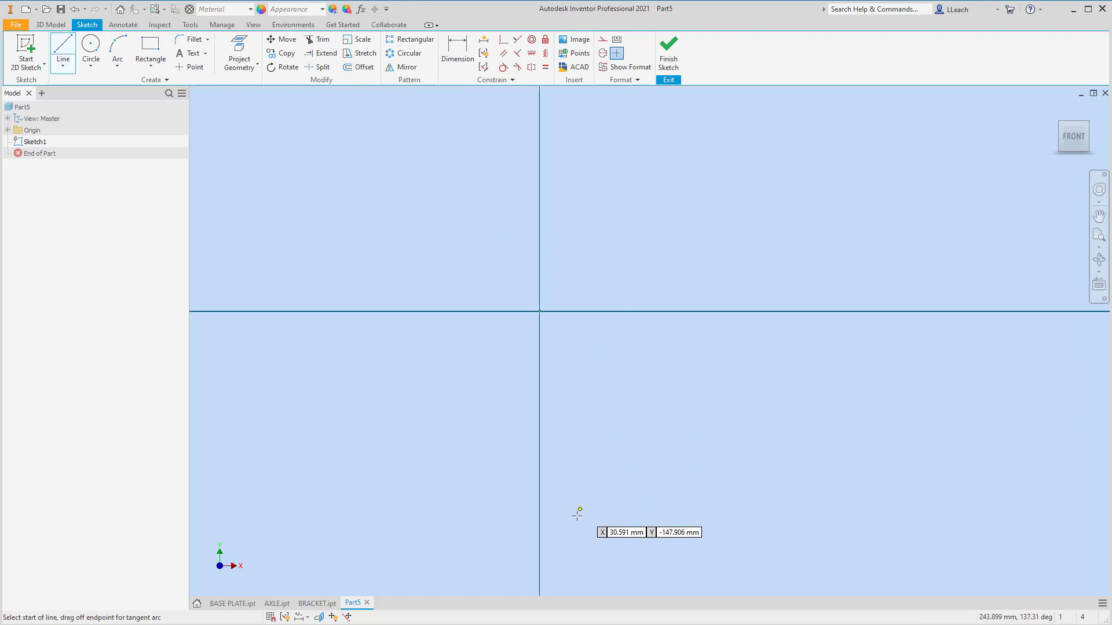
left_click(580, 582)
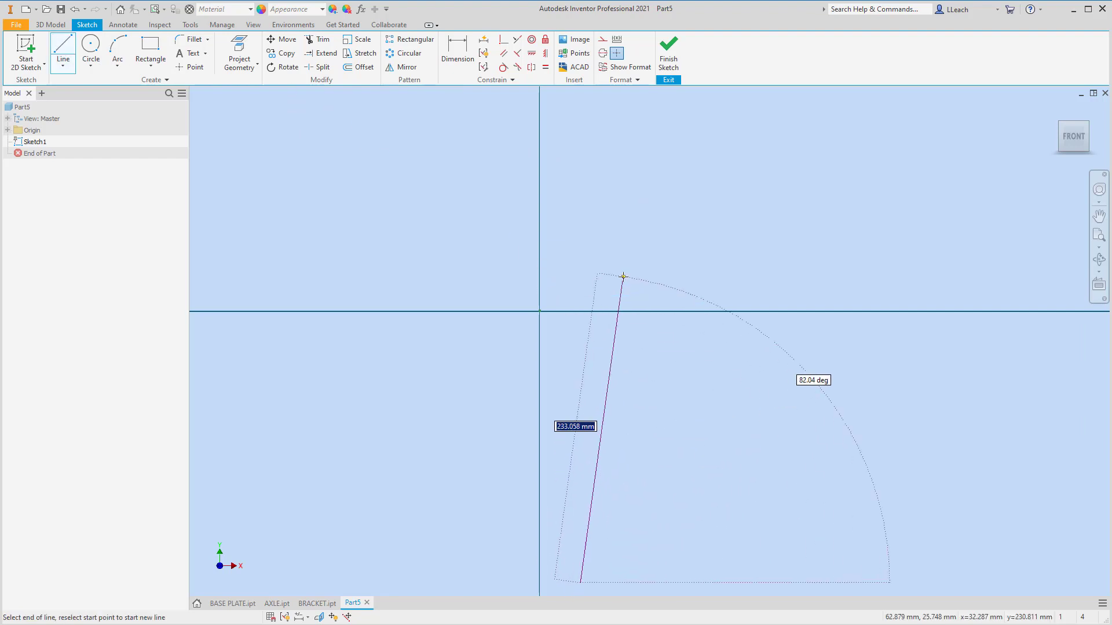
scroll(623, 277, "down", 3)
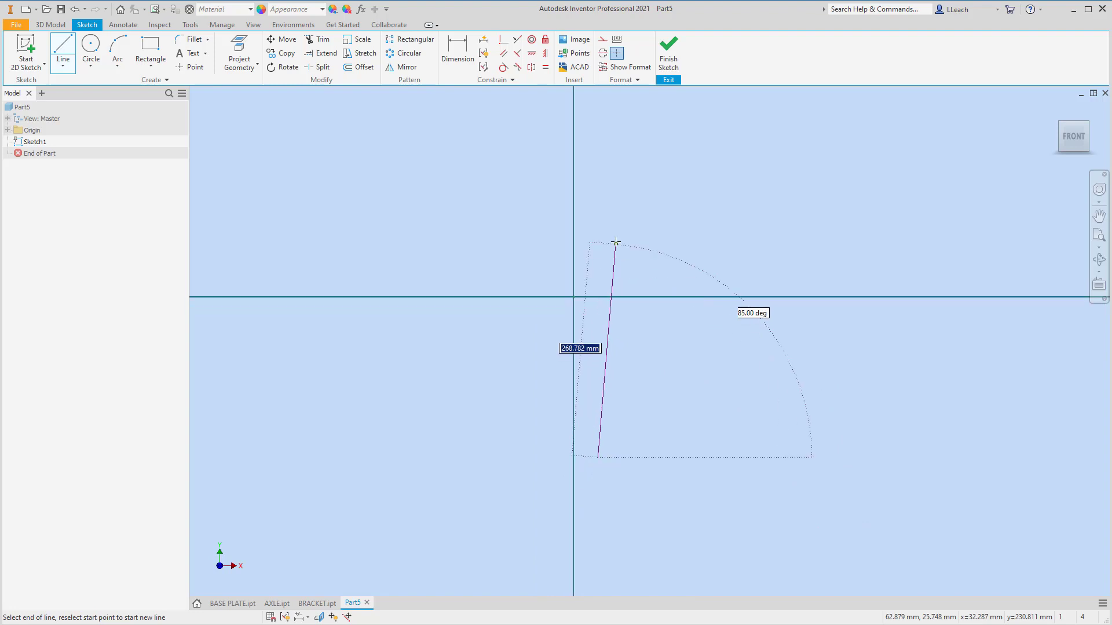
left_click(599, 163)
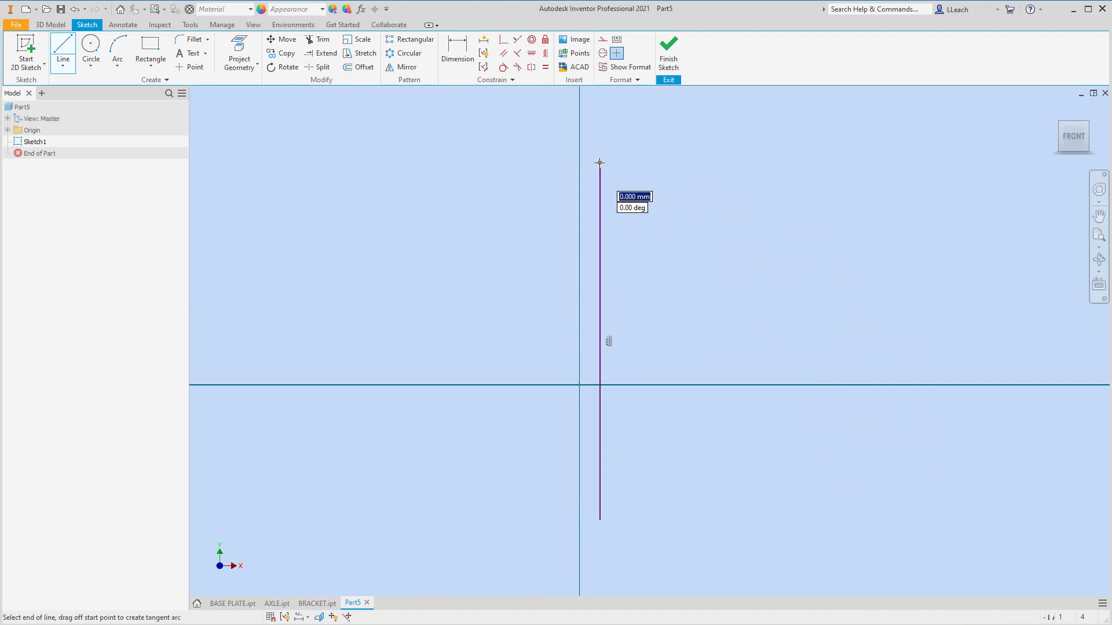
right_click(658, 150)
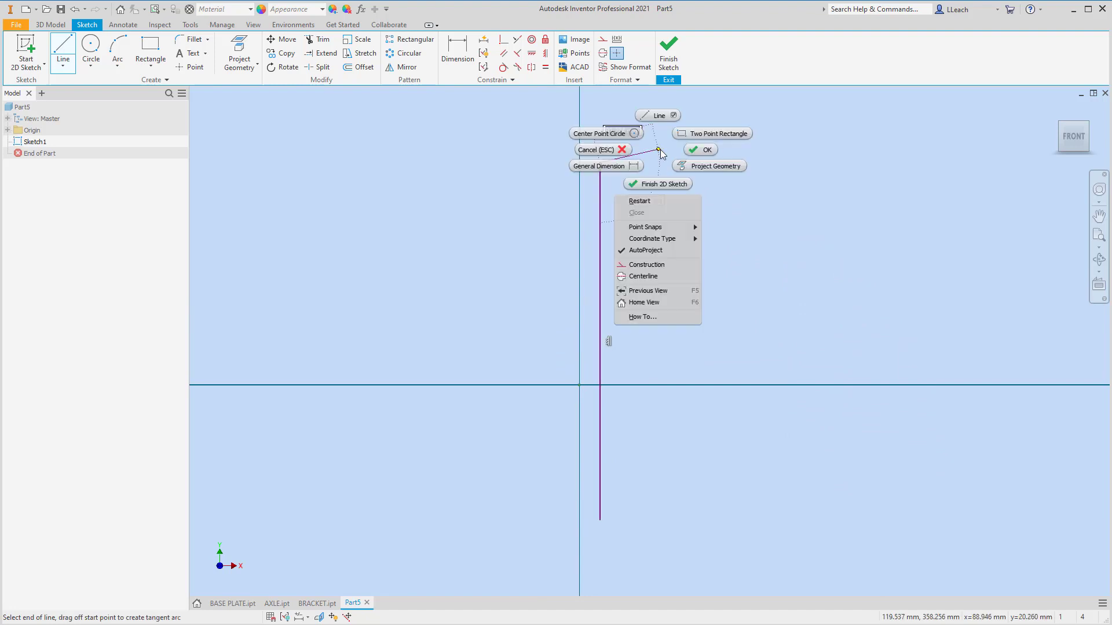
left_click(703, 149)
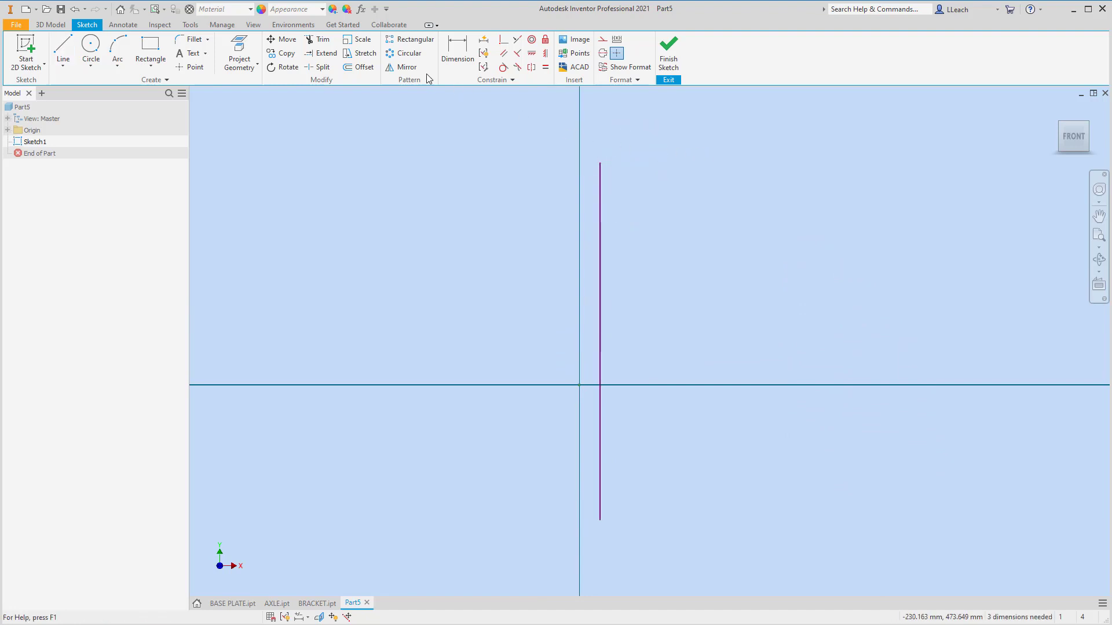
Step: Constrain the vertical line's midpoint coincident with the sketch origin
left_click(507, 44)
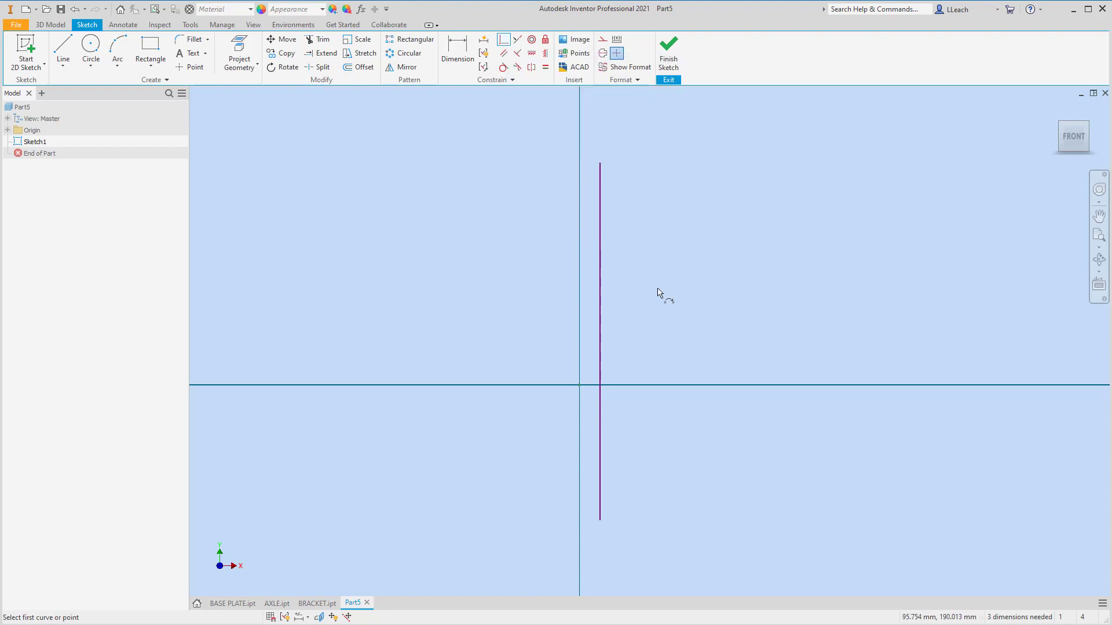
left_click(600, 341)
left_click(580, 385)
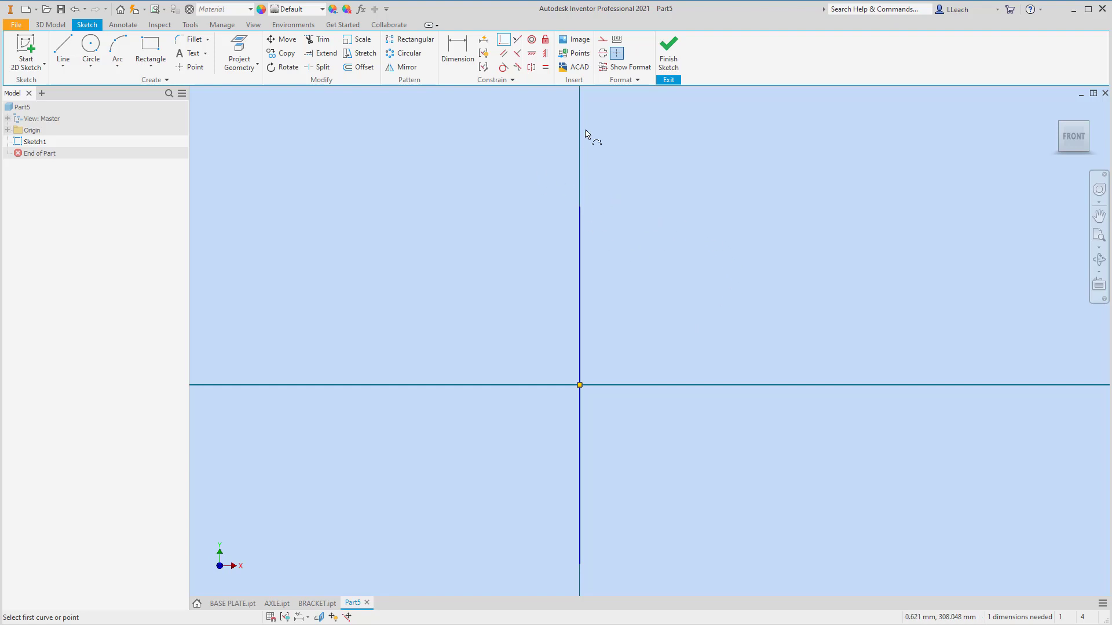
right_click(624, 175)
left_click(667, 176)
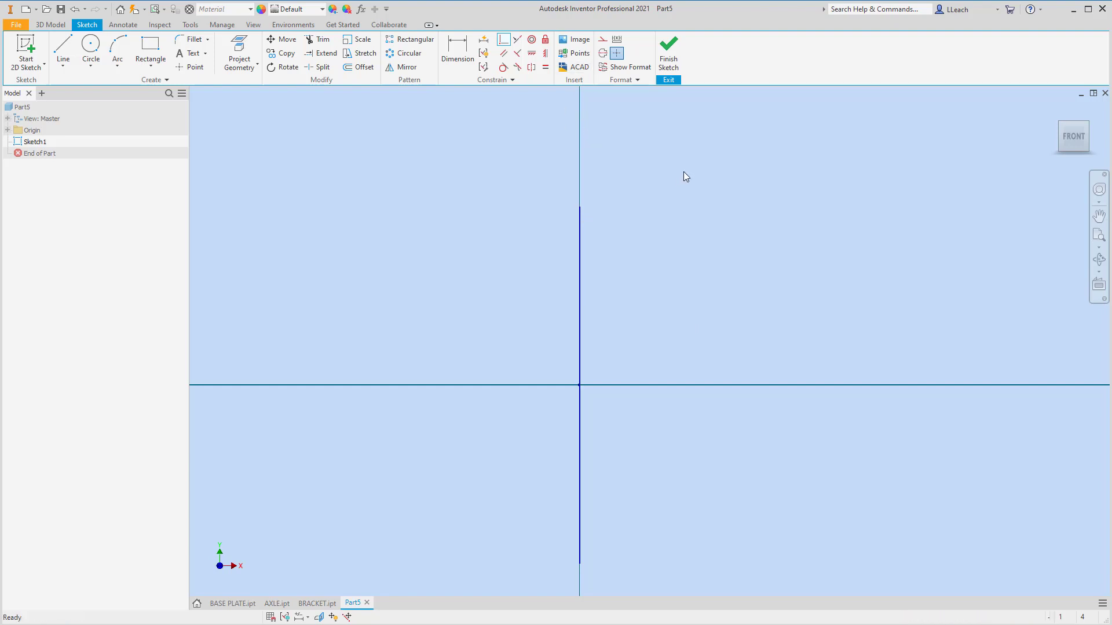
Step: Convert the vertical line through the origin to a centerline
left_click(581, 251)
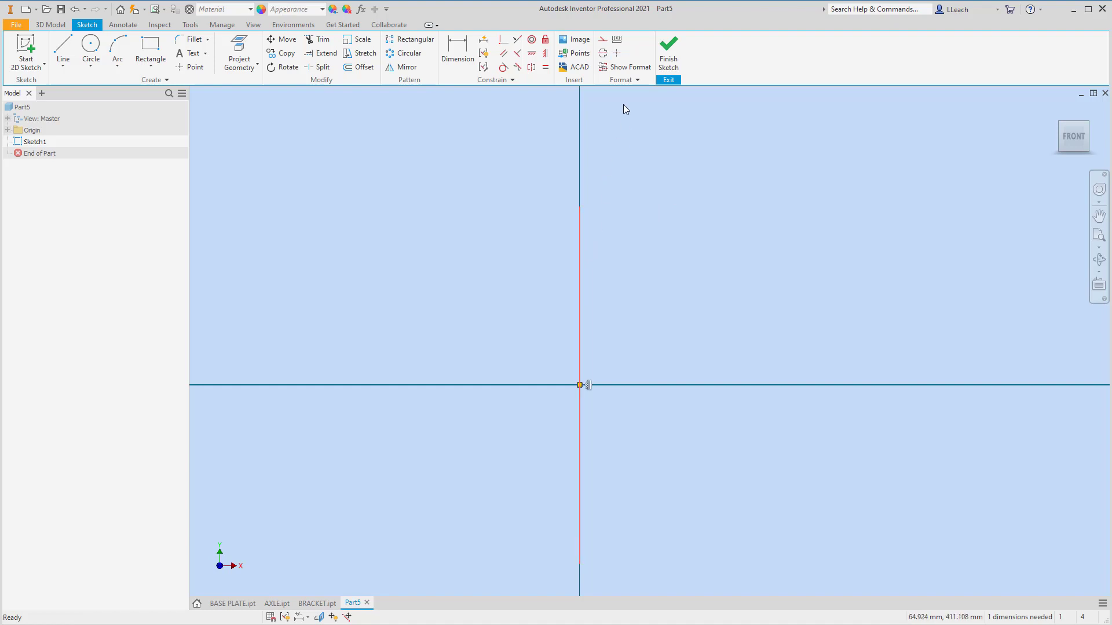
left_click(605, 52)
left_click(732, 280)
Step: Draw a tall, narrow two-point rectangle about 270 mm high to the right of the centerline, crossing the horizontal axis
left_click(151, 66)
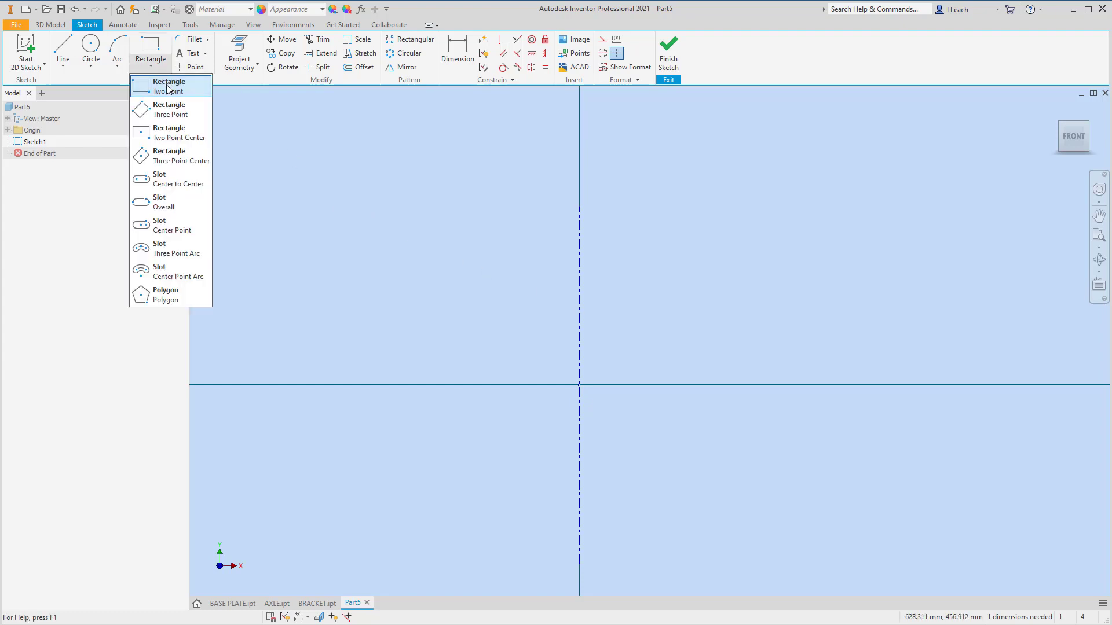
left_click(168, 89)
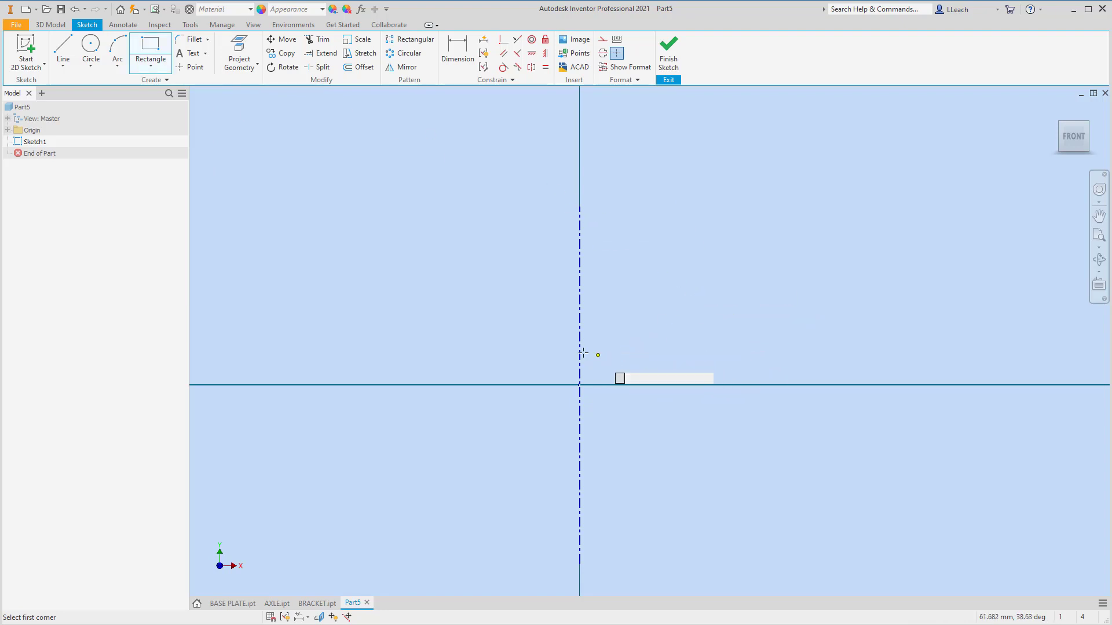
left_click(638, 311)
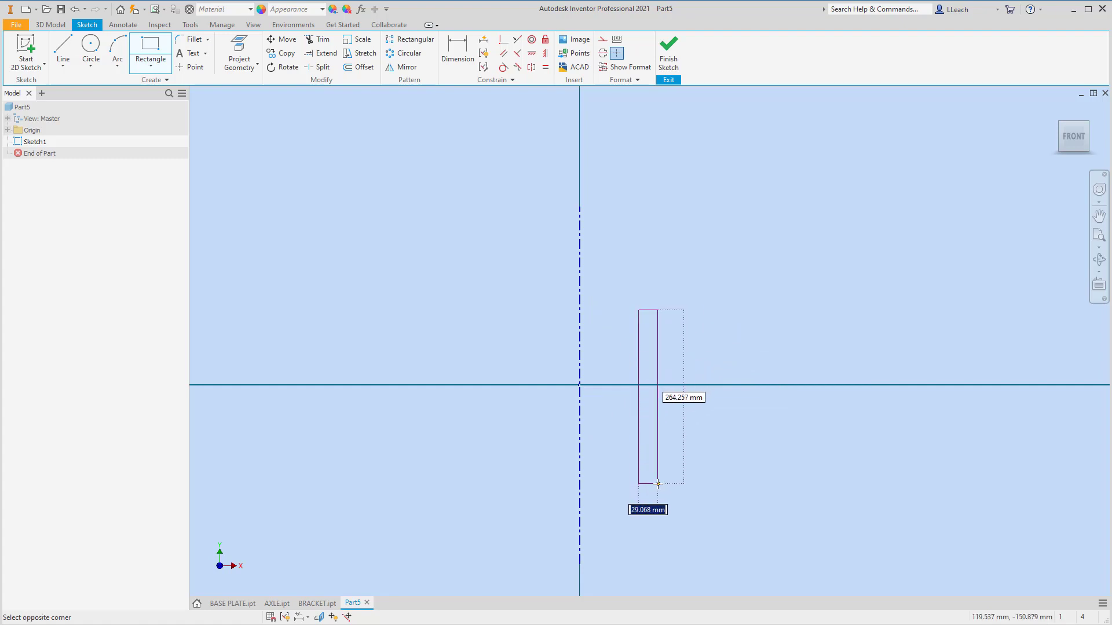
left_click(667, 488)
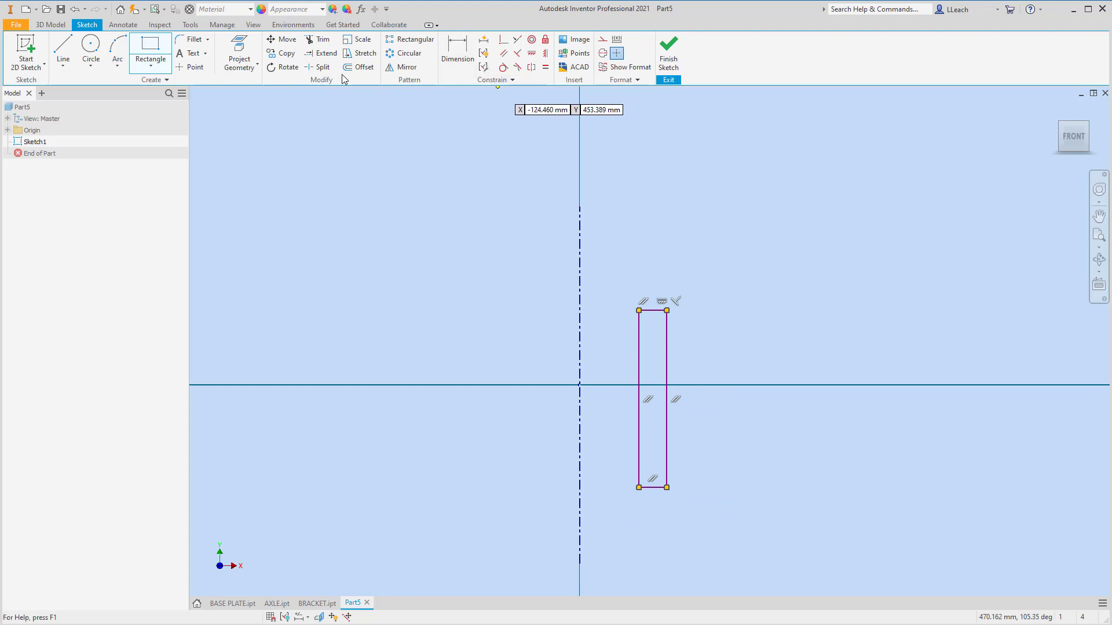
Step: Draw a horizontal rectangle overlapping the tall rectangle's outer edge, and a shorter vertical rectangle overlapping the horizontal one's far end
left_click(157, 67)
left_click(662, 375)
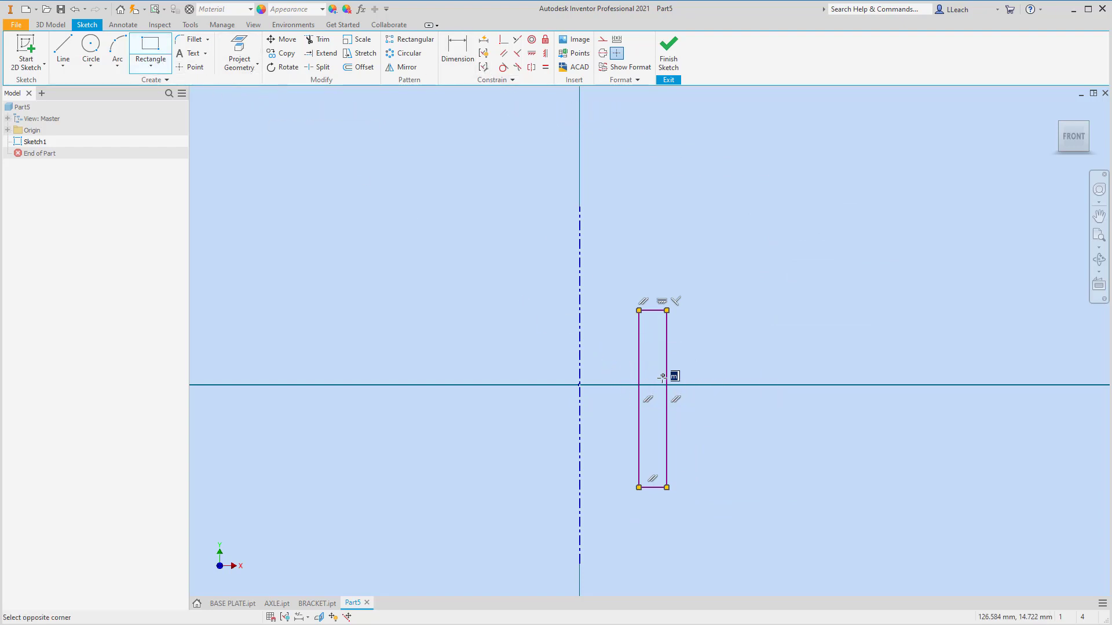
left_click(784, 399)
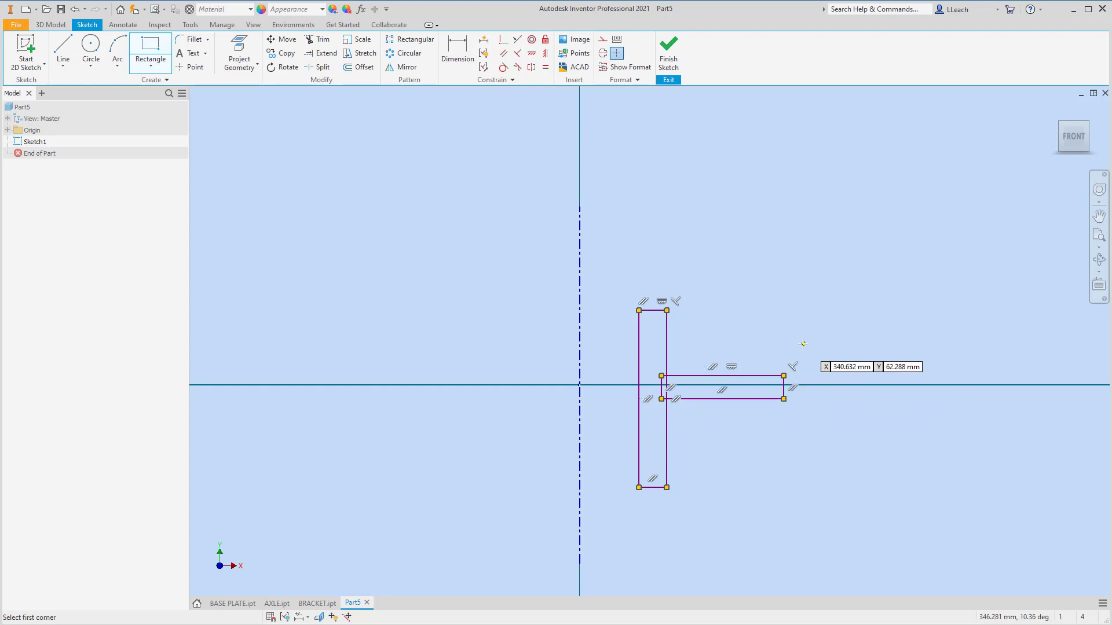
left_click(770, 335)
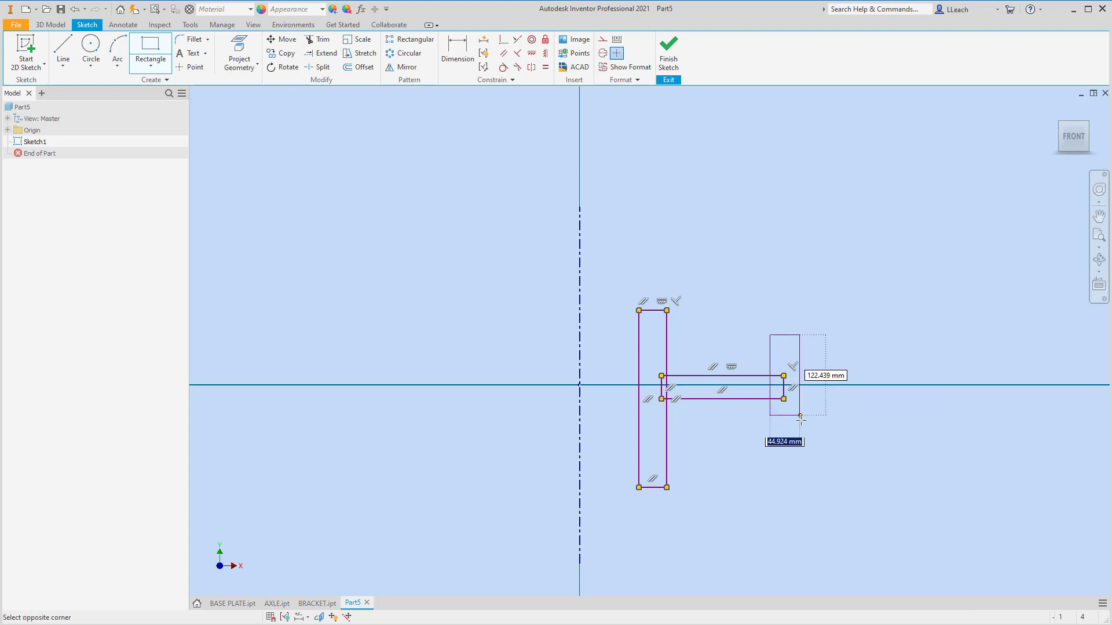
left_click(808, 432)
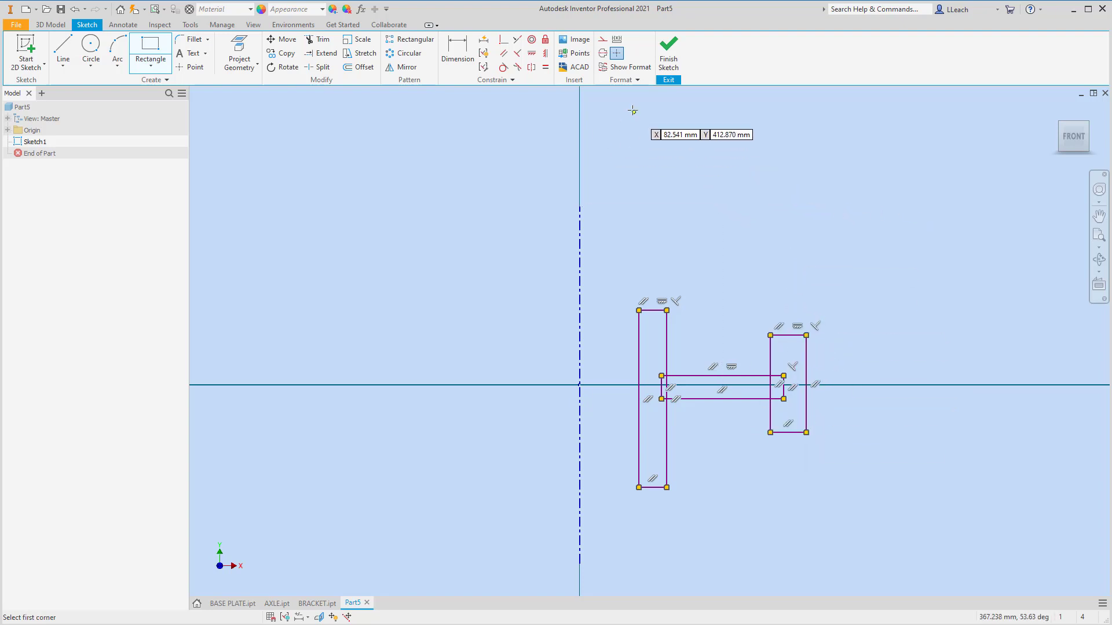
Step: Dimension the height of the tall rectangle nearest the centerline as 50 mm
left_click(464, 55)
left_click(660, 311)
left_click(656, 487)
left_click(617, 411)
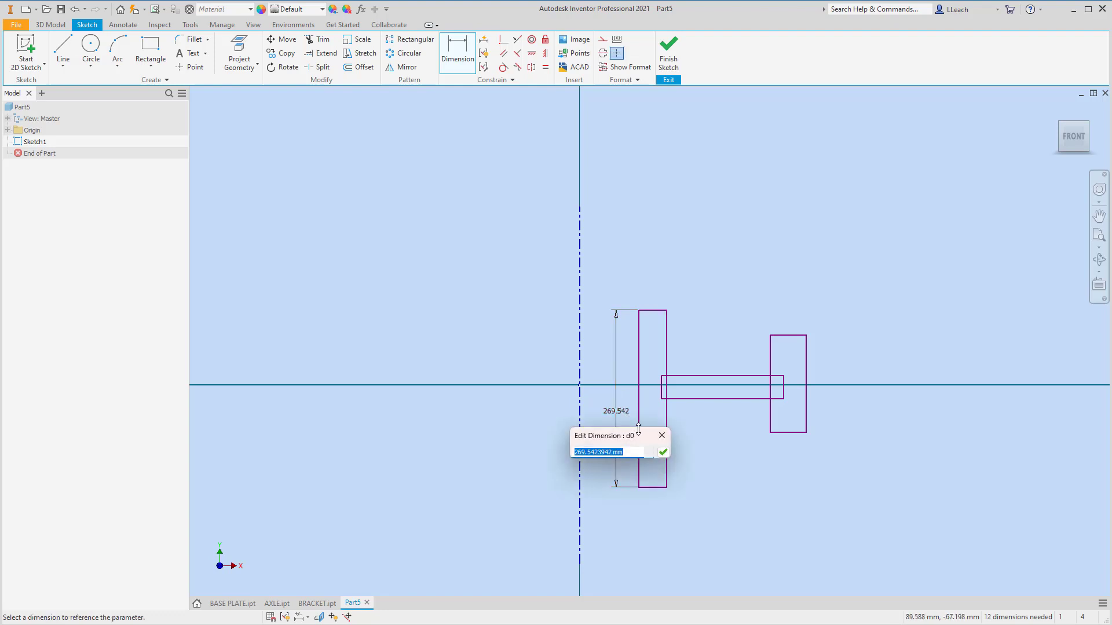
type("50")
key("Return")
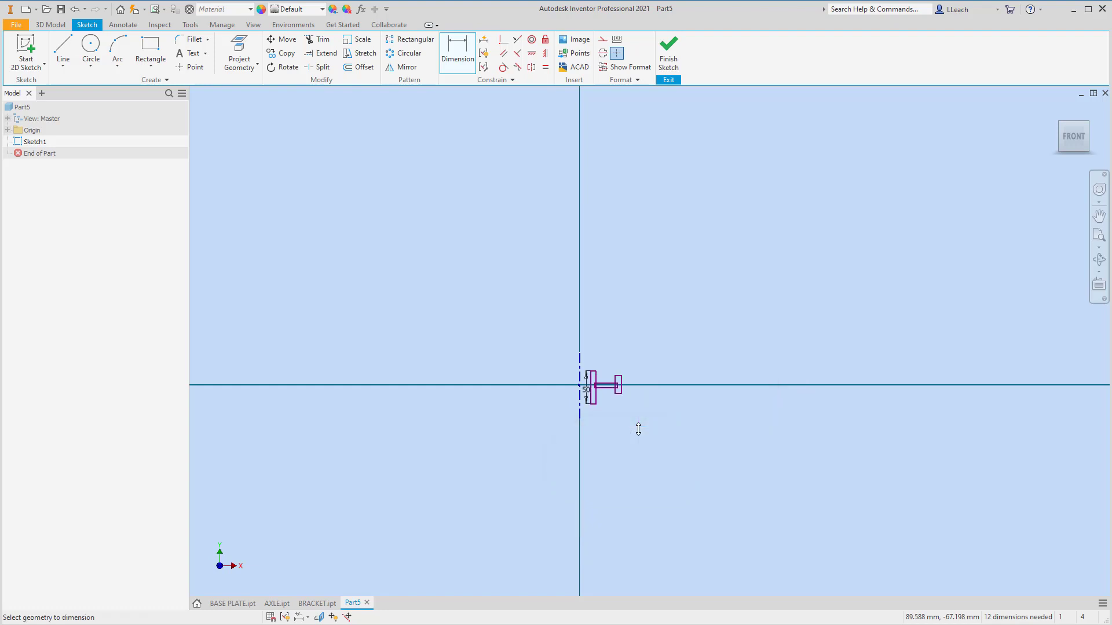
Step: Add a 24 mm diameter dimension between the tall rectangle's inner edge and the centerline
scroll(599, 394, "up", 2)
scroll(592, 345, "down", 8)
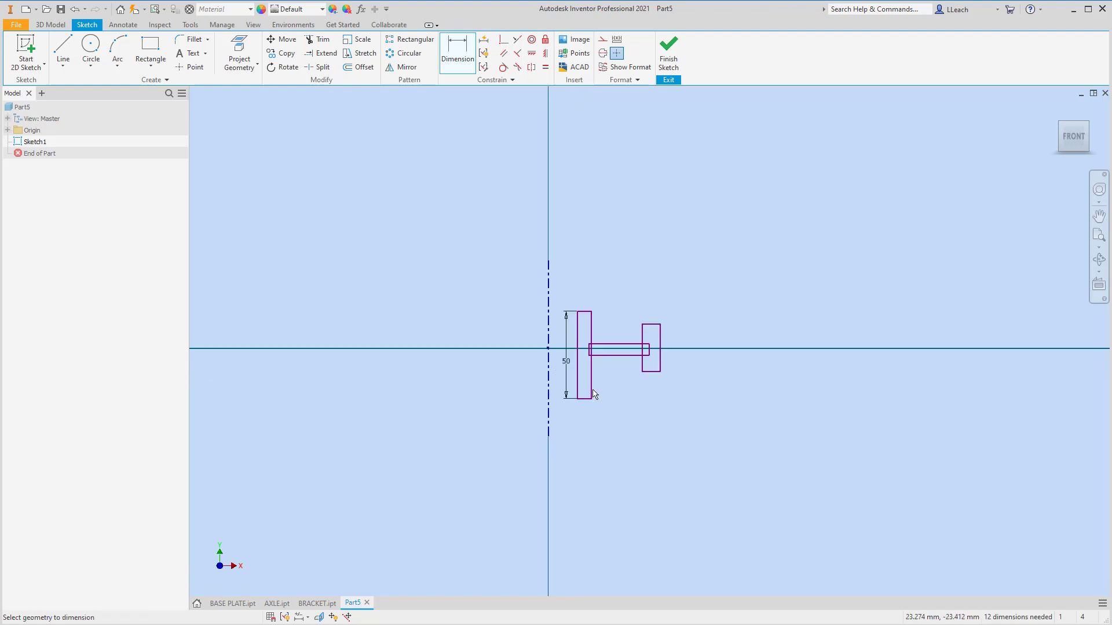
middle_click_drag(592, 345, 628, 414)
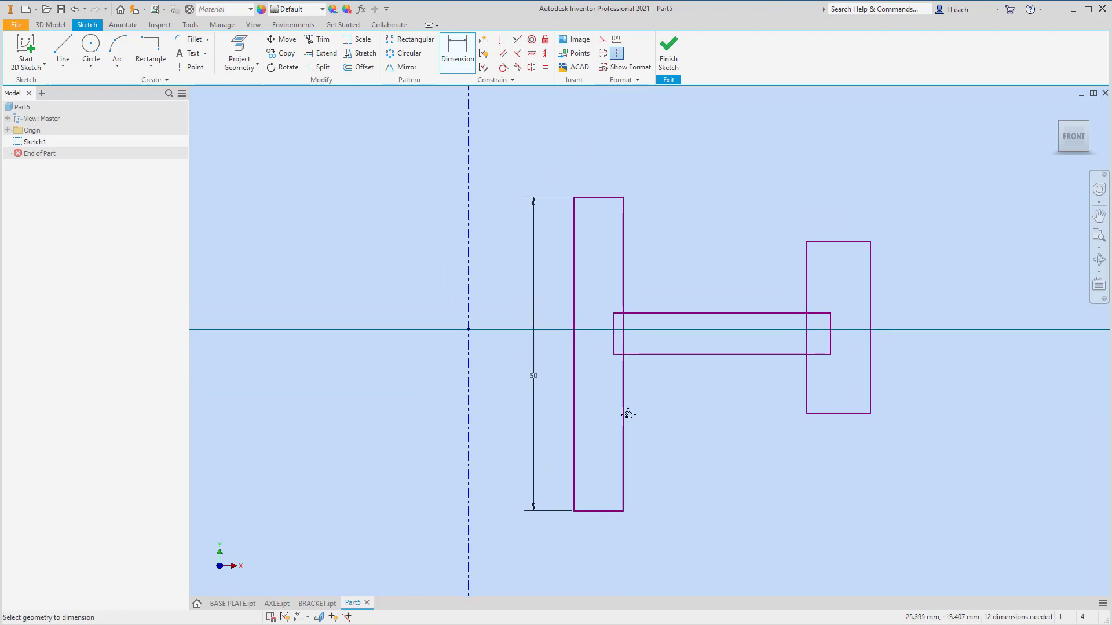
middle_click_drag(697, 204, 735, 213)
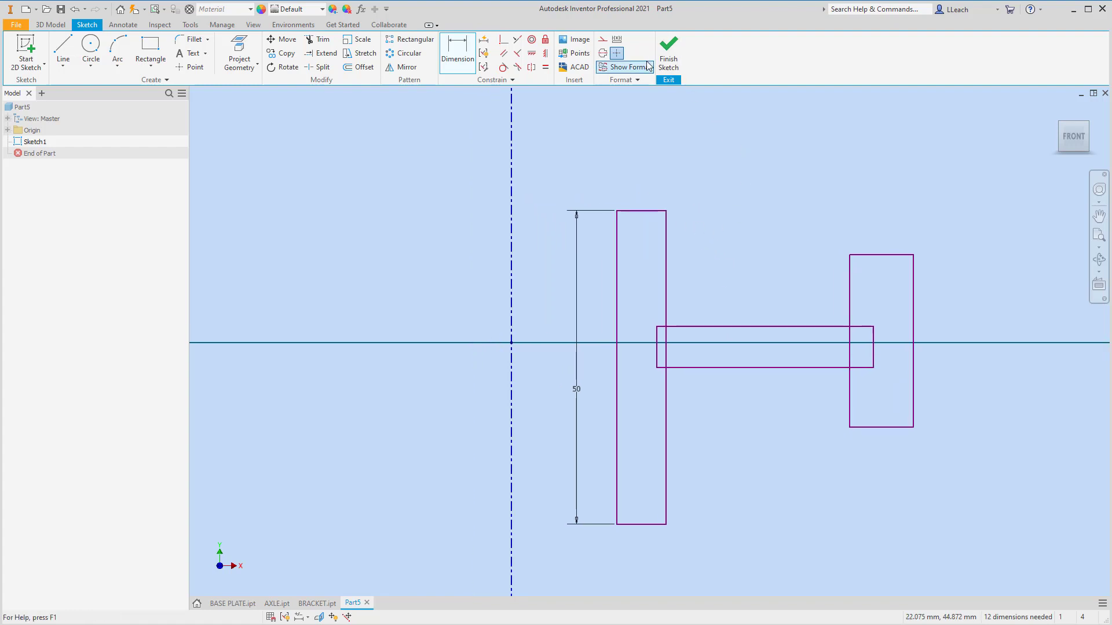
key("d")
left_click(616, 233)
left_click(511, 161)
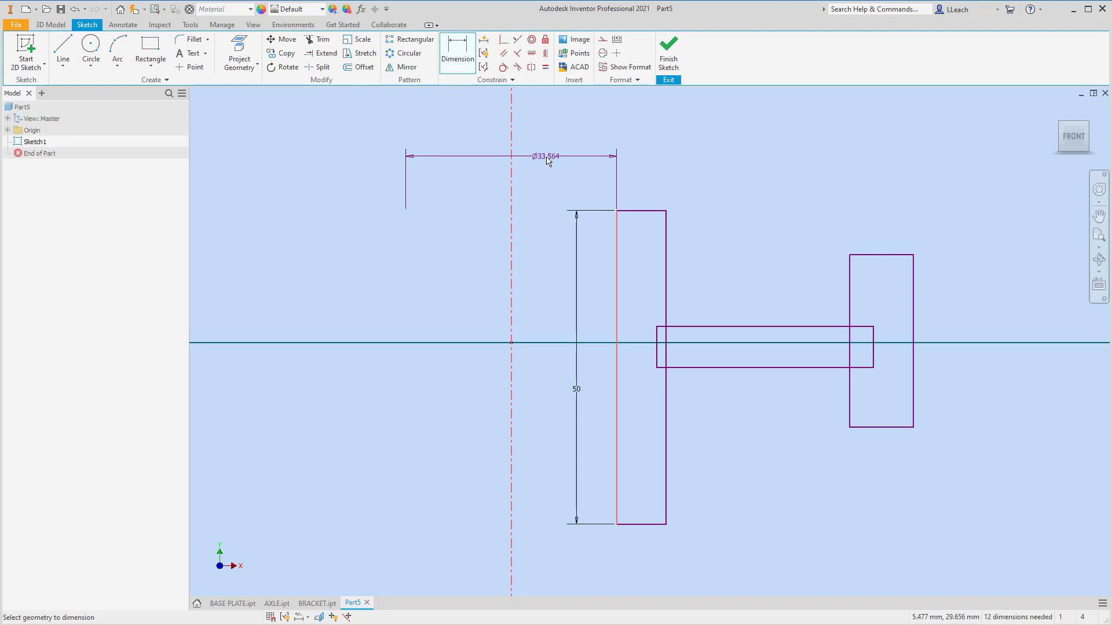
left_click(547, 160)
type("24")
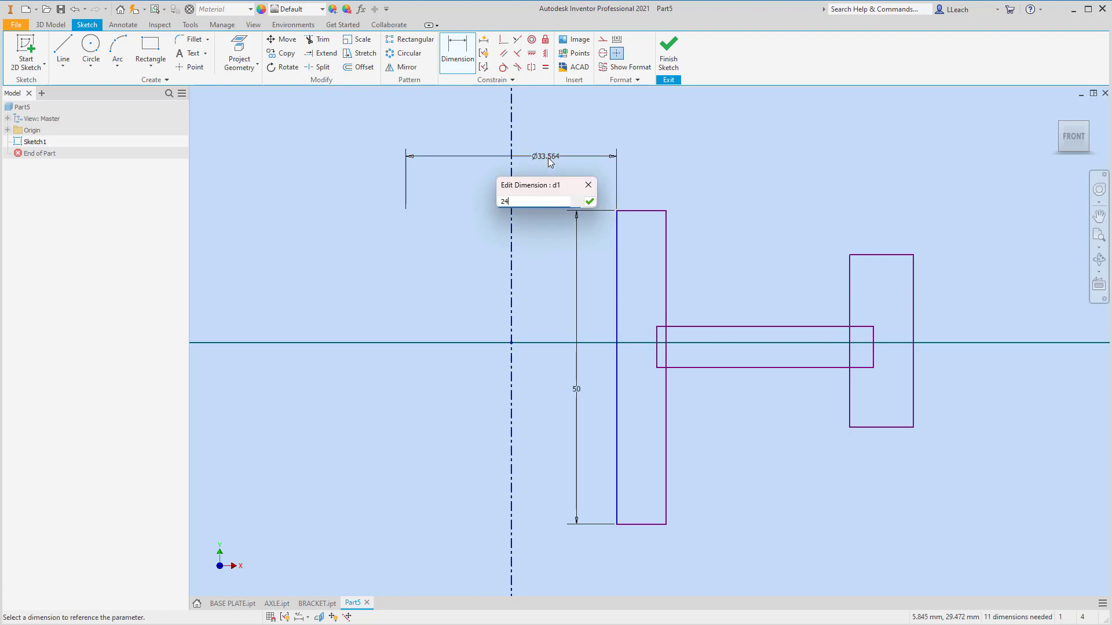
key("Return")
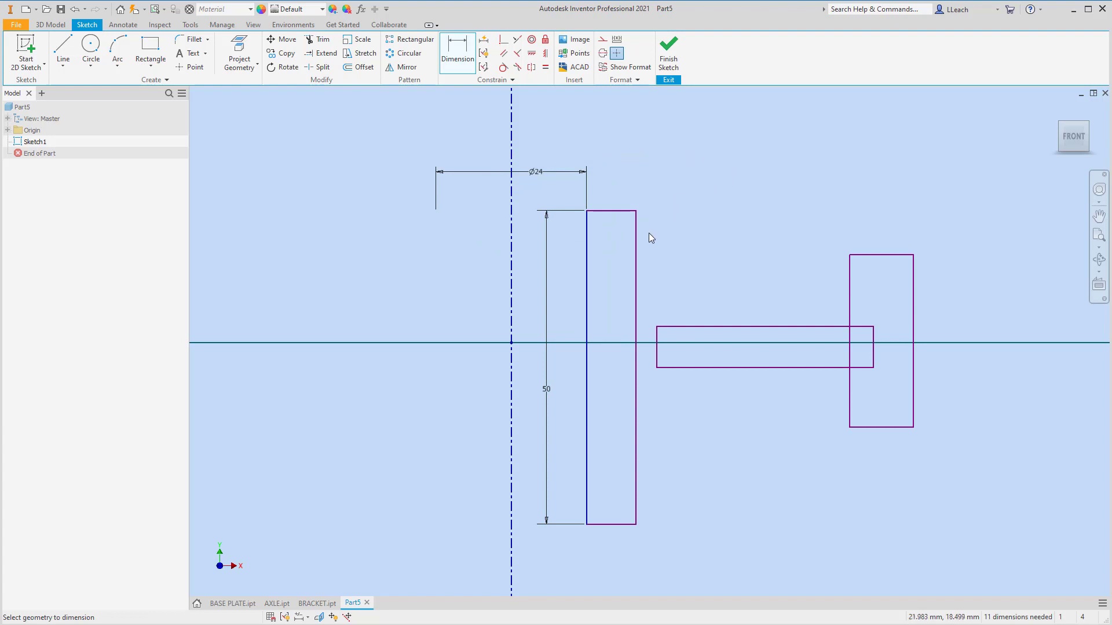
Step: Add a 36 mm diameter dimension between the tall rectangle's outer edge and the centerline
left_click(637, 243)
left_click(512, 215)
left_click(549, 150)
type("3")
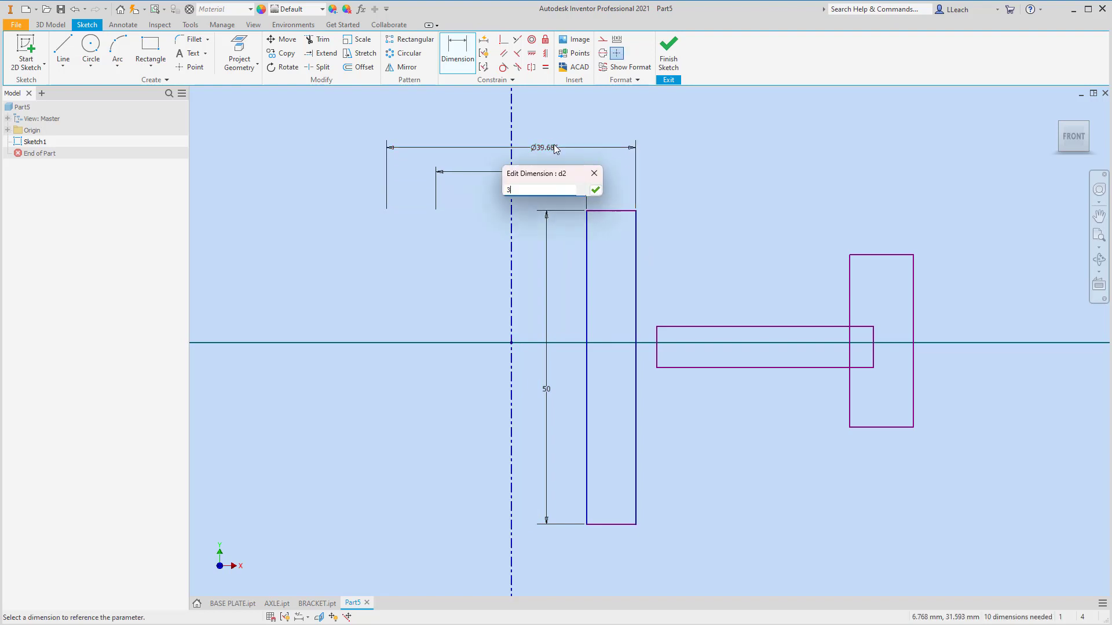
type("6")
left_click(596, 190)
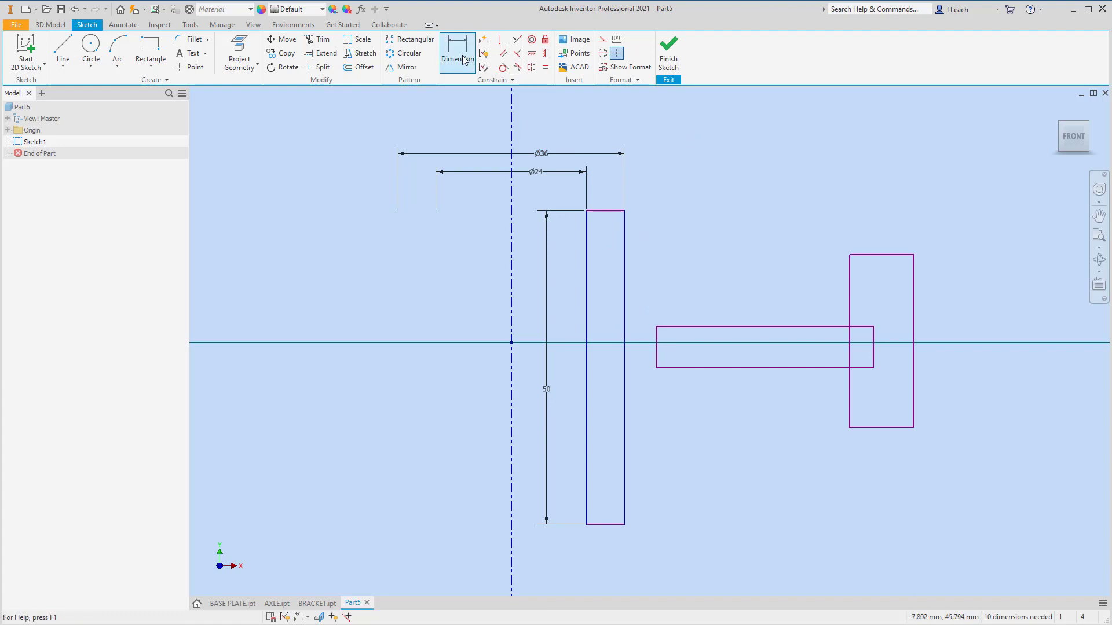
Step: Dimension the vertical distance from the tall rectangle's upper edge to the origin as half its height dimension, d0/2
left_click(603, 211)
left_click(512, 343)
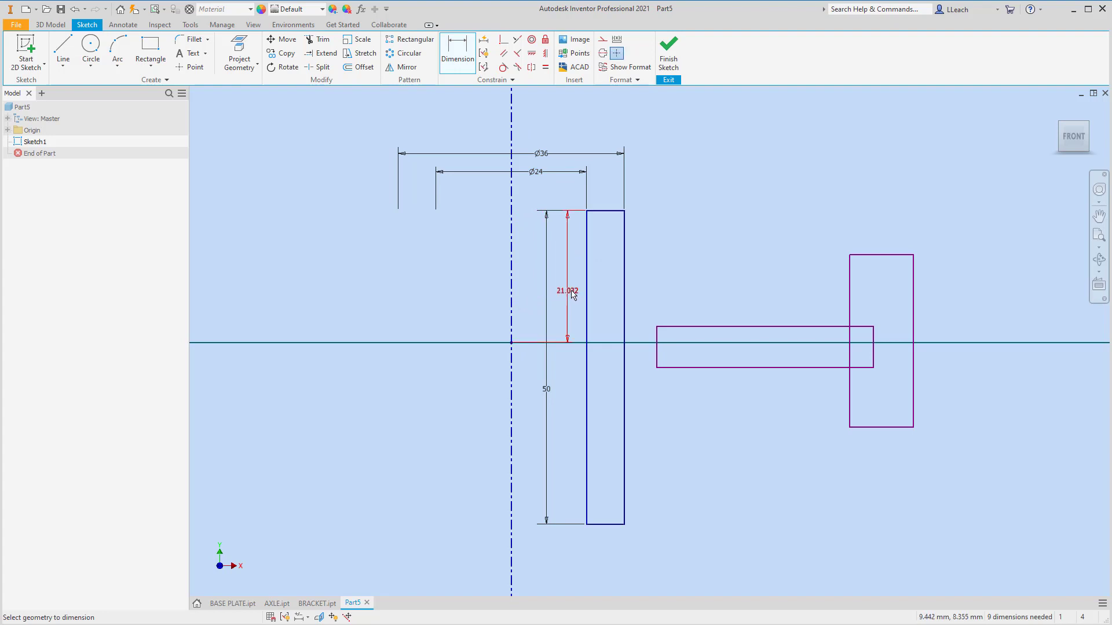
left_click(572, 292)
left_click_drag(602, 303, 695, 238)
left_click(548, 389)
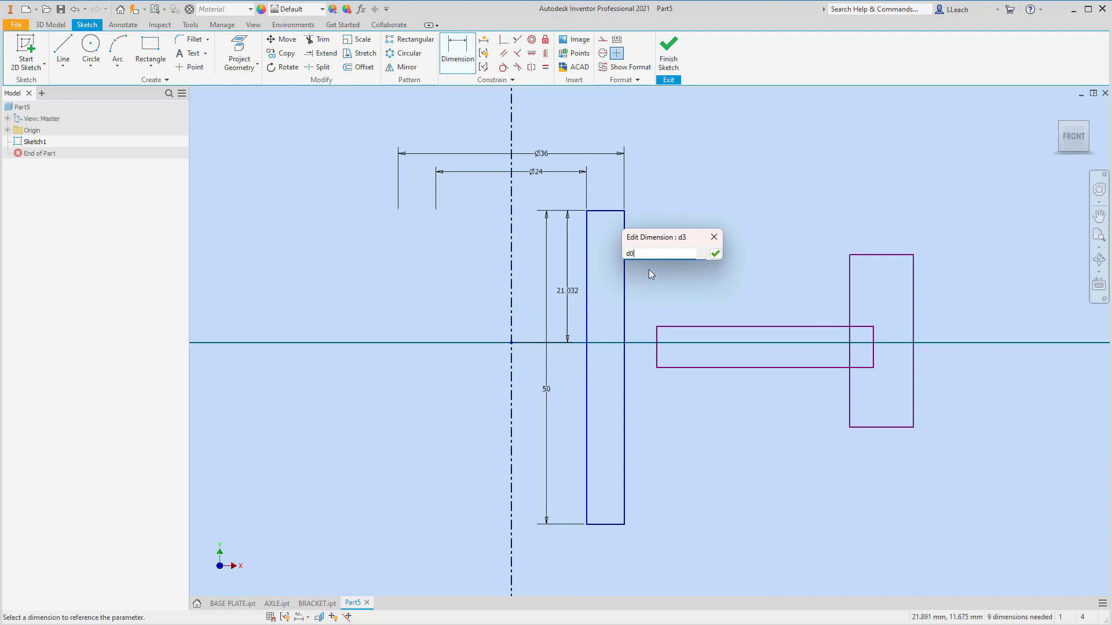
type("/2")
left_click(716, 255)
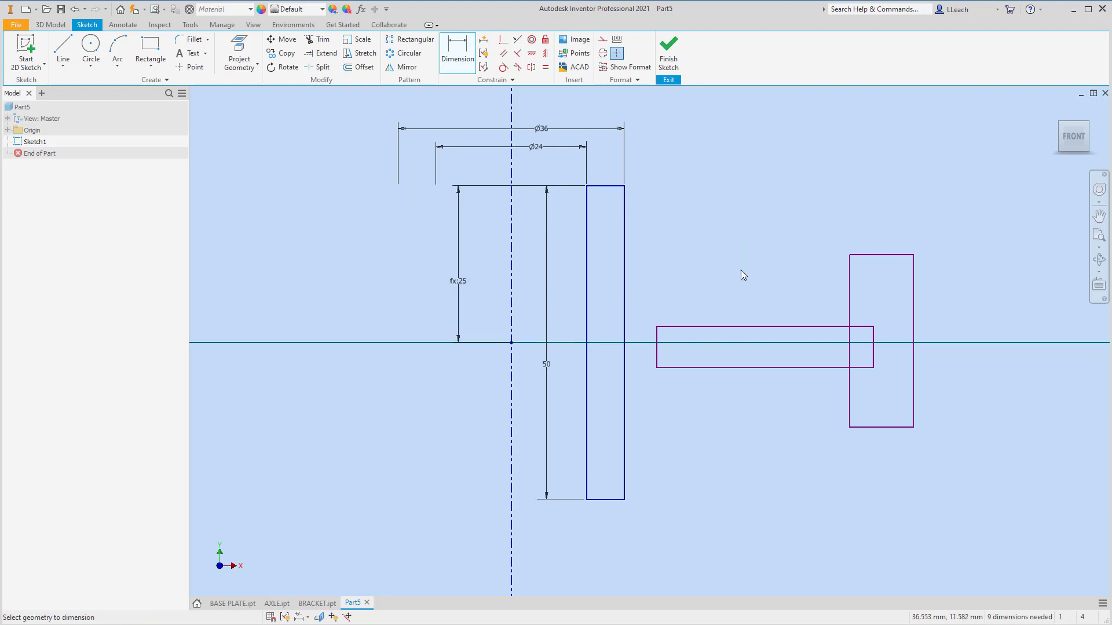
Step: Make the facing edge midpoints coincident between the tall and horizontal rectangles, and between the horizontal and outermost rectangles
middle_click_drag(741, 270, 732, 308)
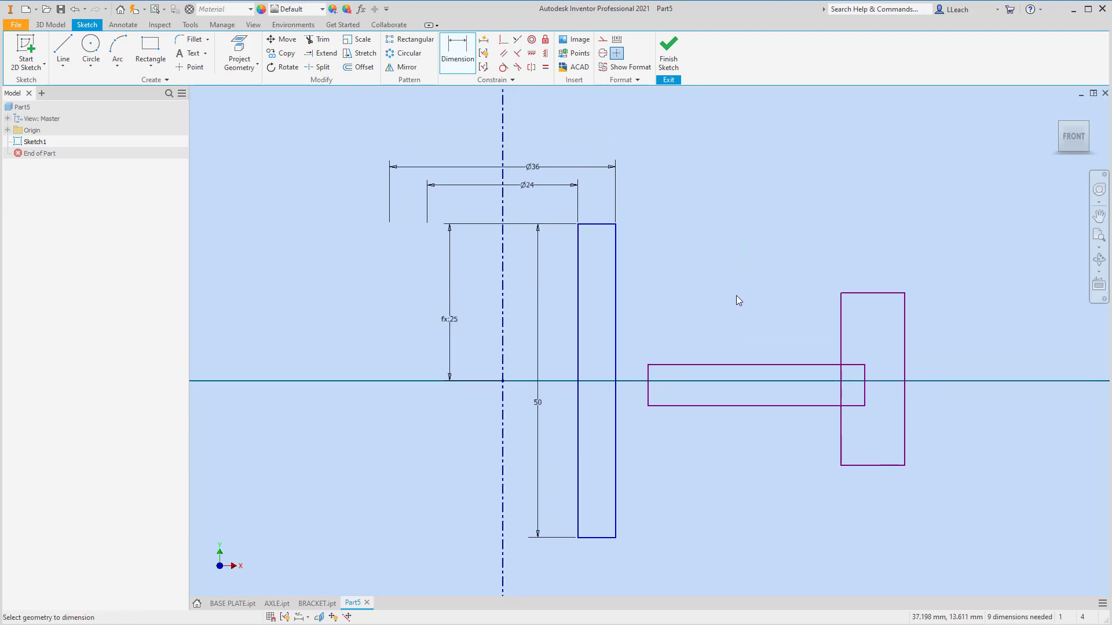
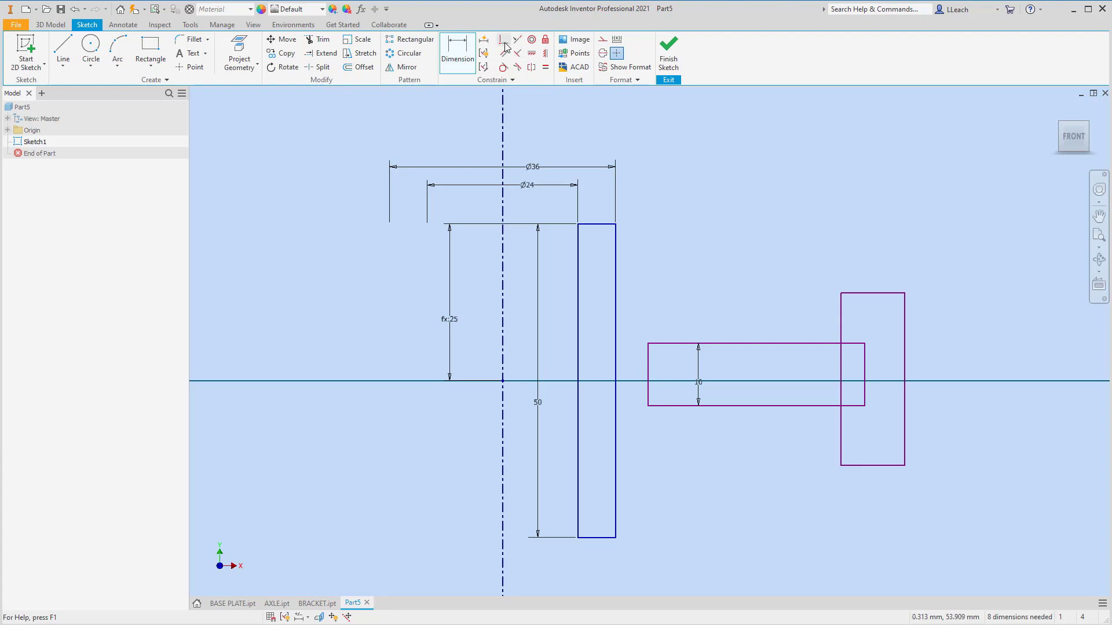
left_click(503, 39)
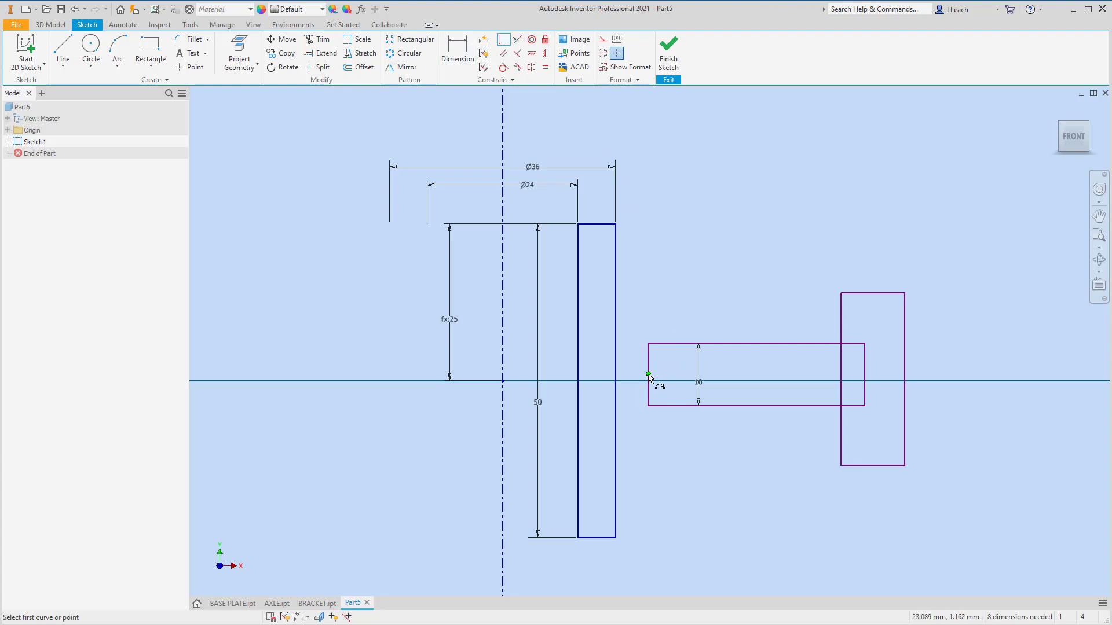
left_click(649, 375)
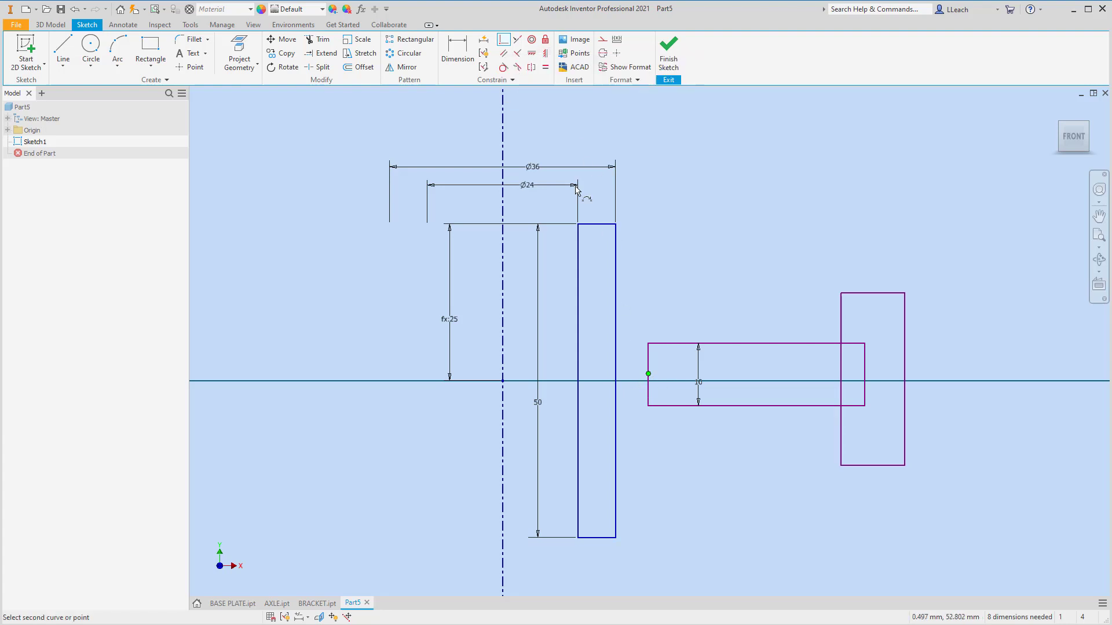
left_click(618, 384)
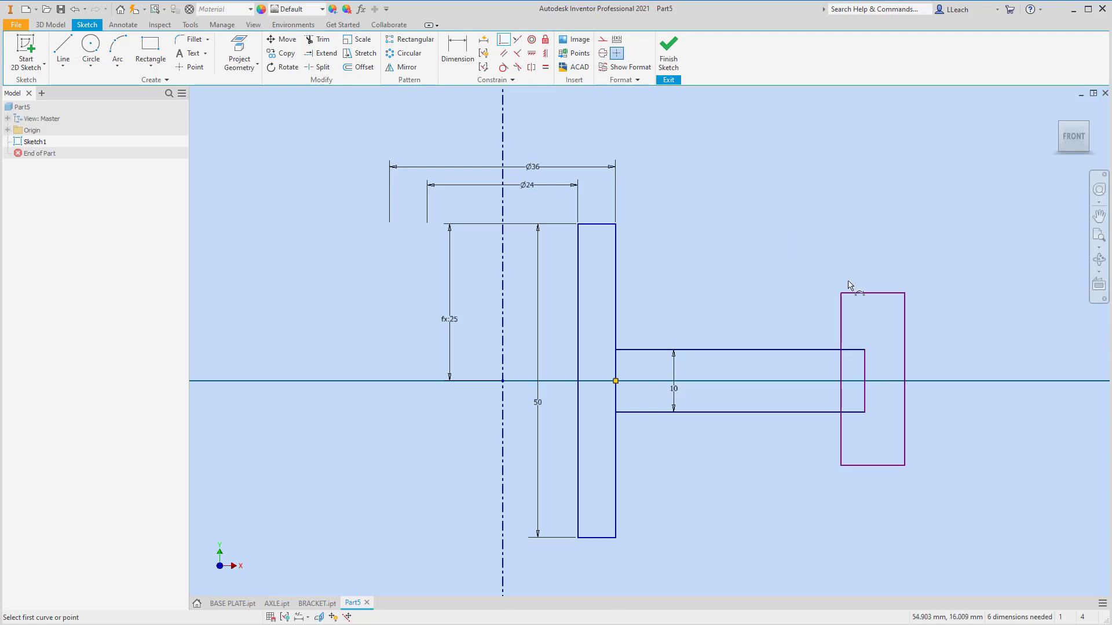
left_click(841, 380)
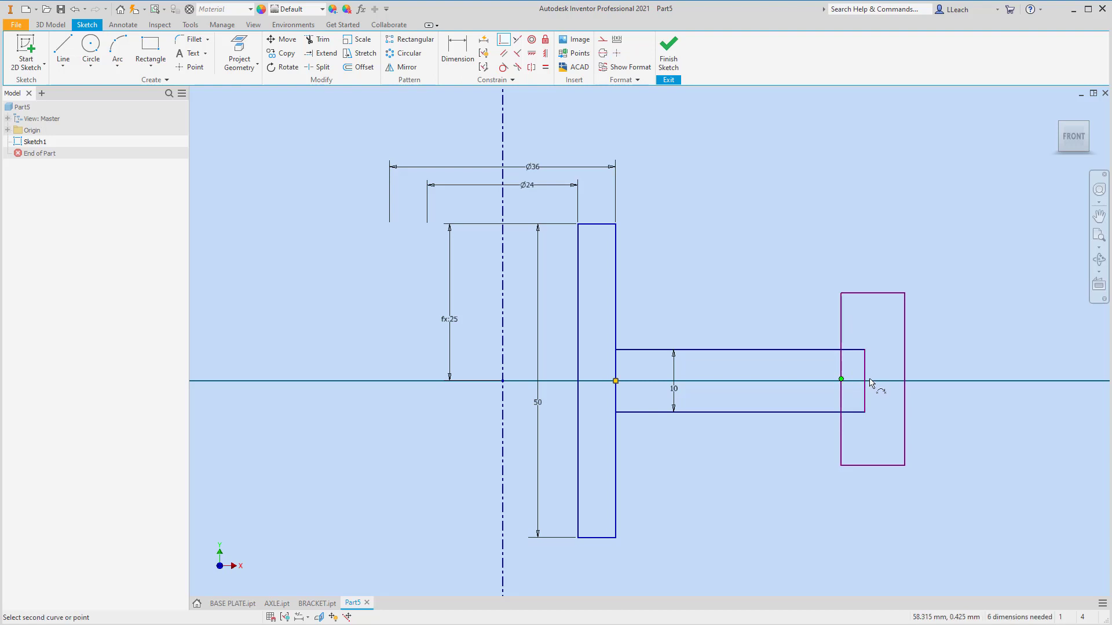
left_click(865, 381)
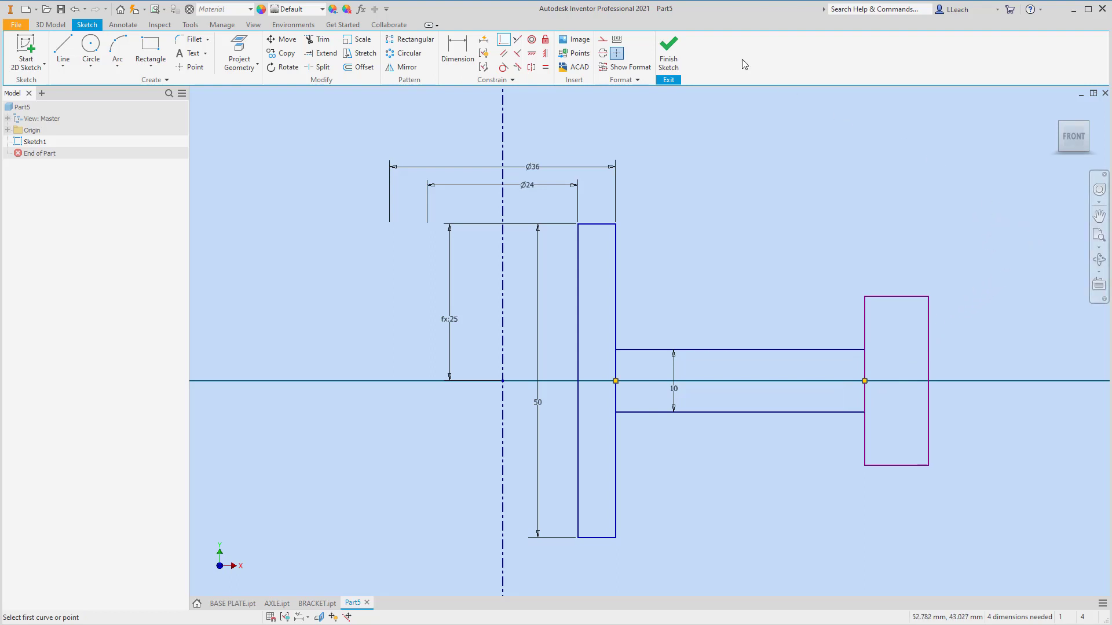
key("Escape")
Step: Dimension the height of the outermost rectangle as 38 mm
key("d")
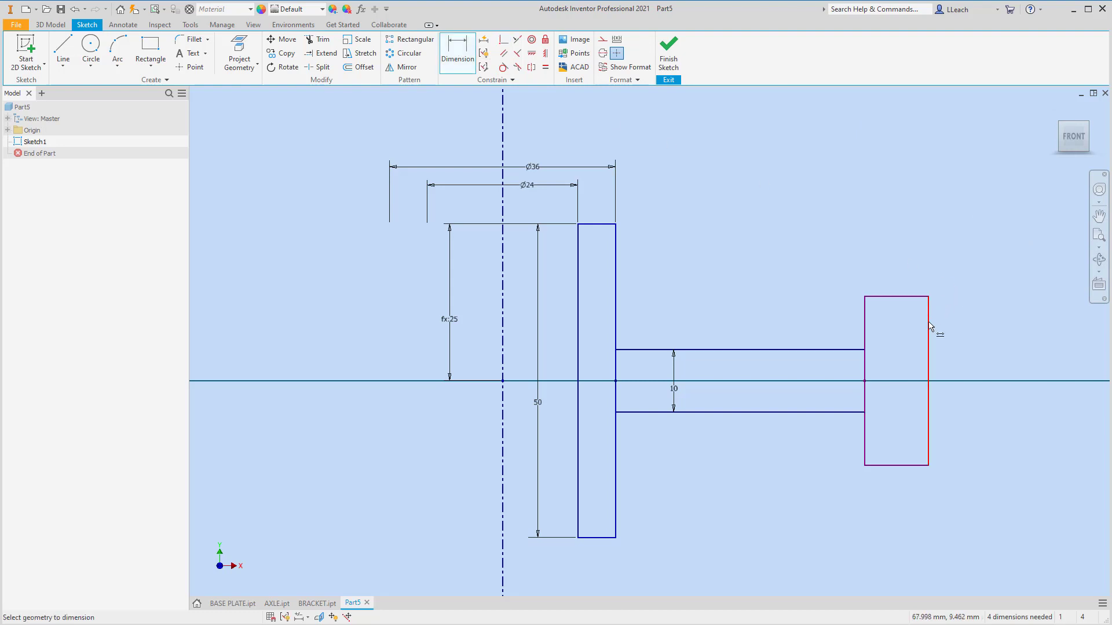
left_click(929, 327)
left_click(975, 359)
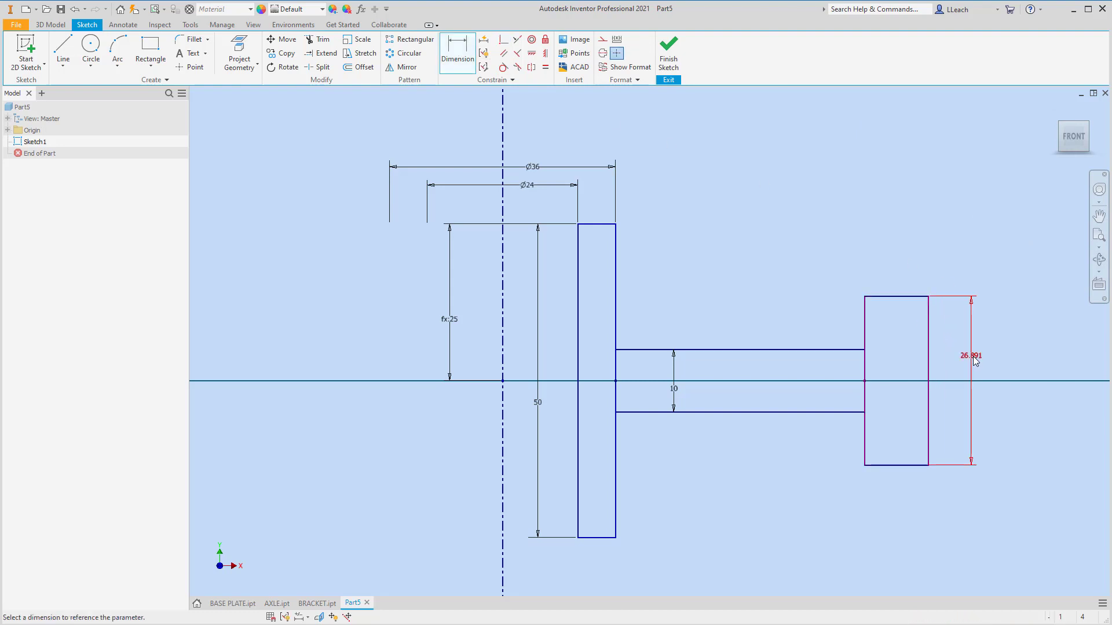
type("38")
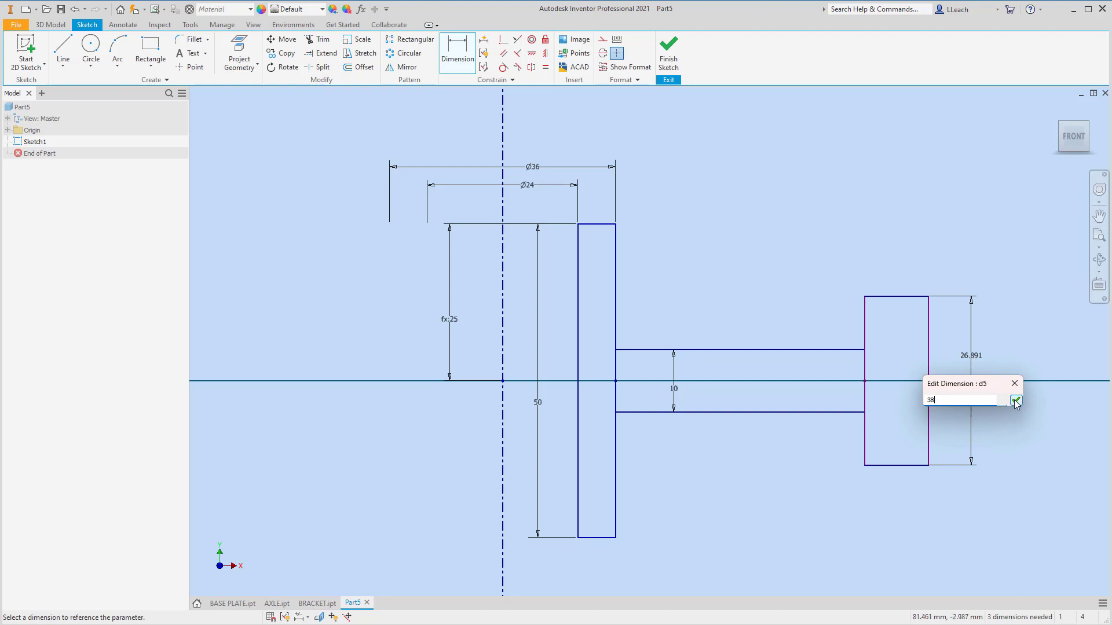
left_click(1016, 400)
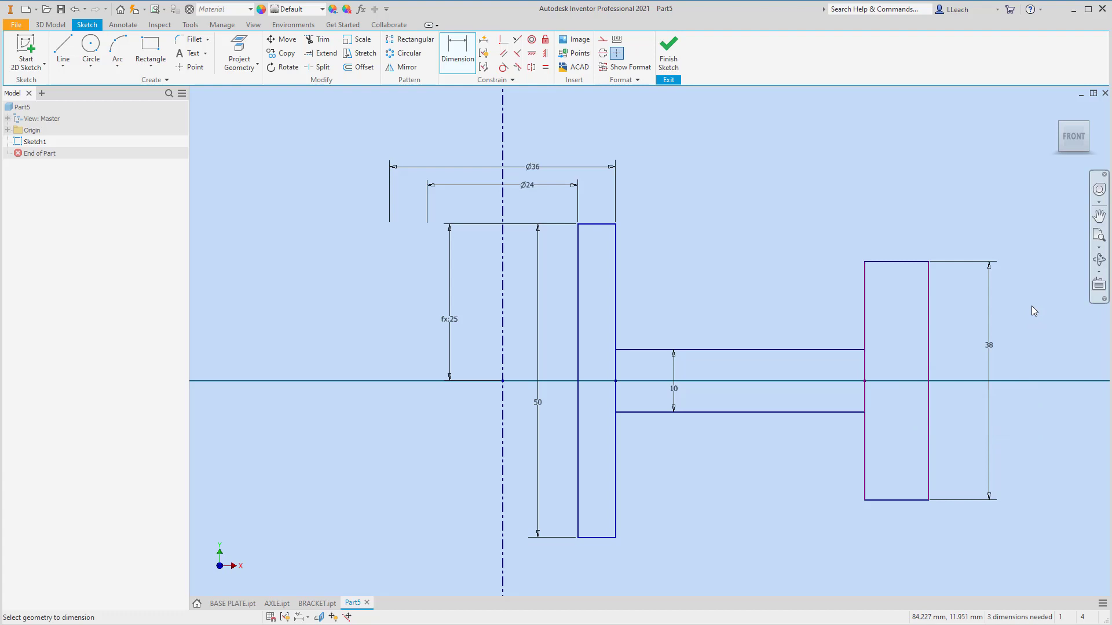
Step: Dimension the width of the outermost rectangle as 3 mm along its lower edge
left_click(900, 499)
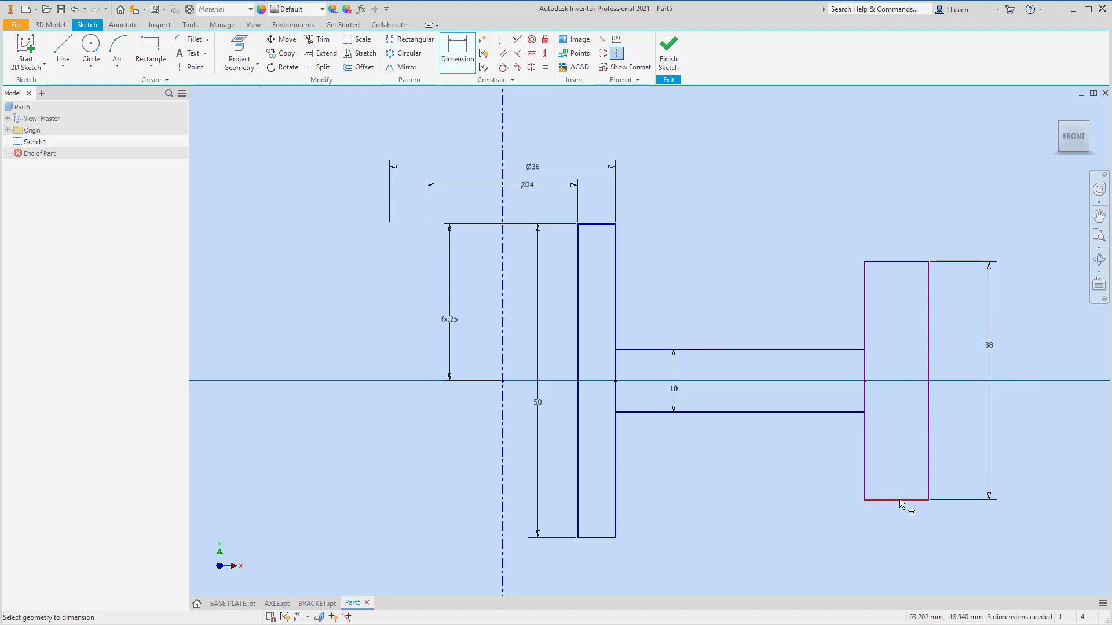
left_click(901, 521)
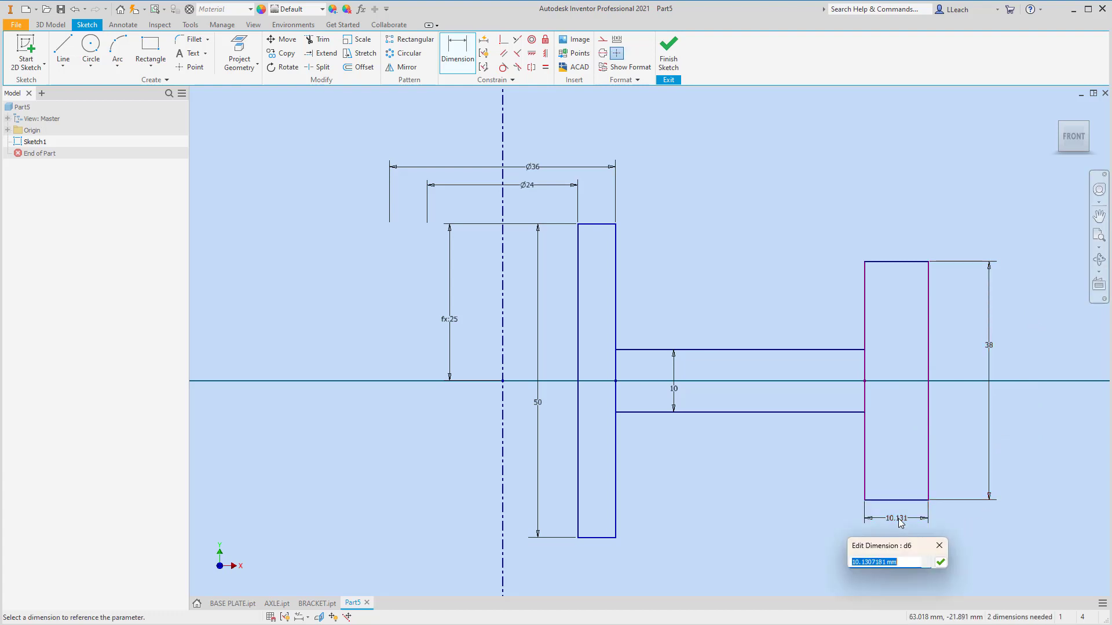
type("3")
key("Return")
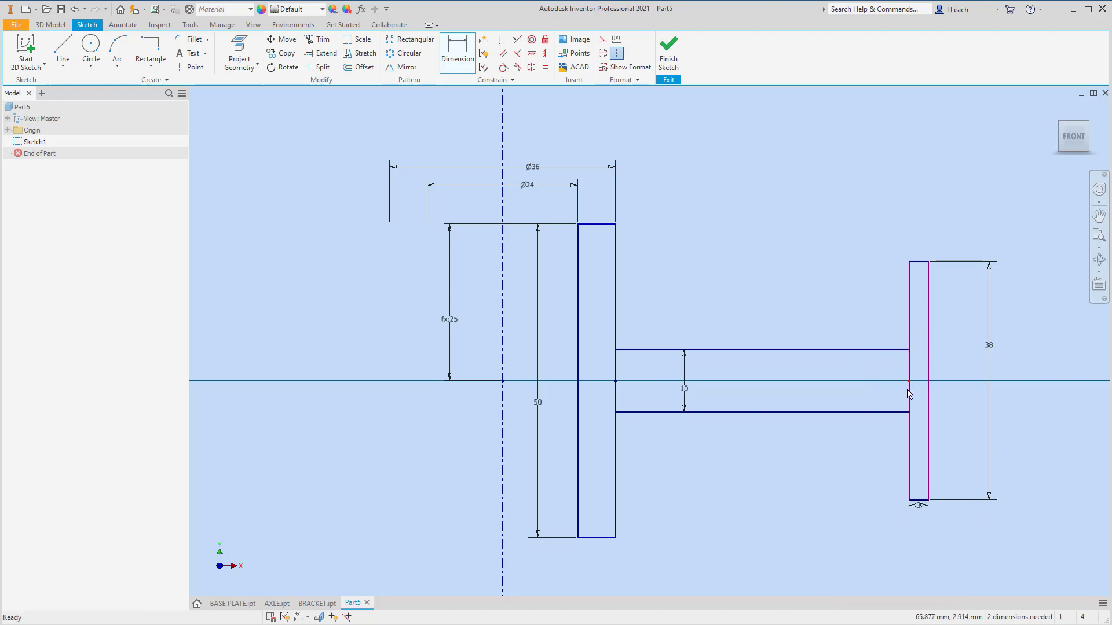
key("Escape")
Step: Add a 100 mm diameter dimension between the outermost rectangle's outer edge and the centerline
scroll(905, 447, "down", 3)
scroll(905, 445, "up", 4)
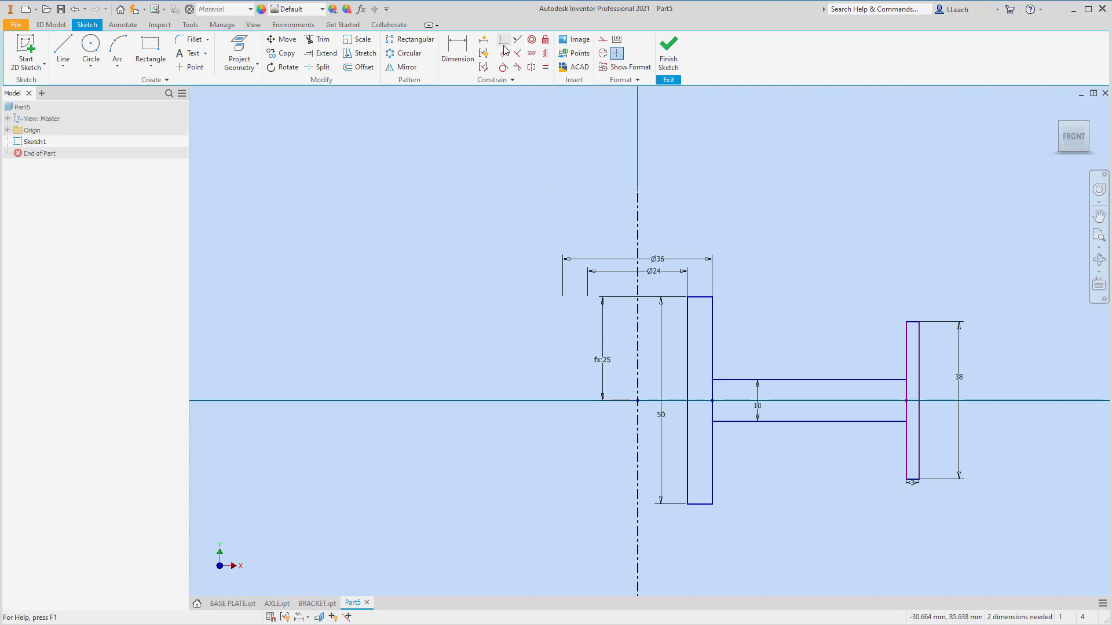
left_click(470, 51)
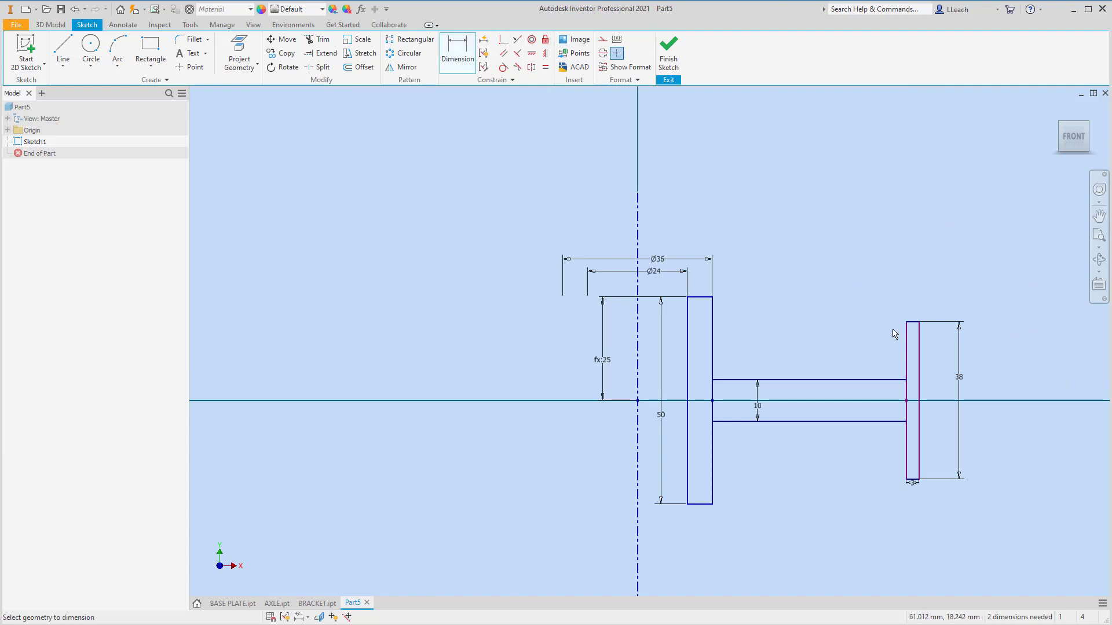
left_click(919, 360)
left_click(637, 313)
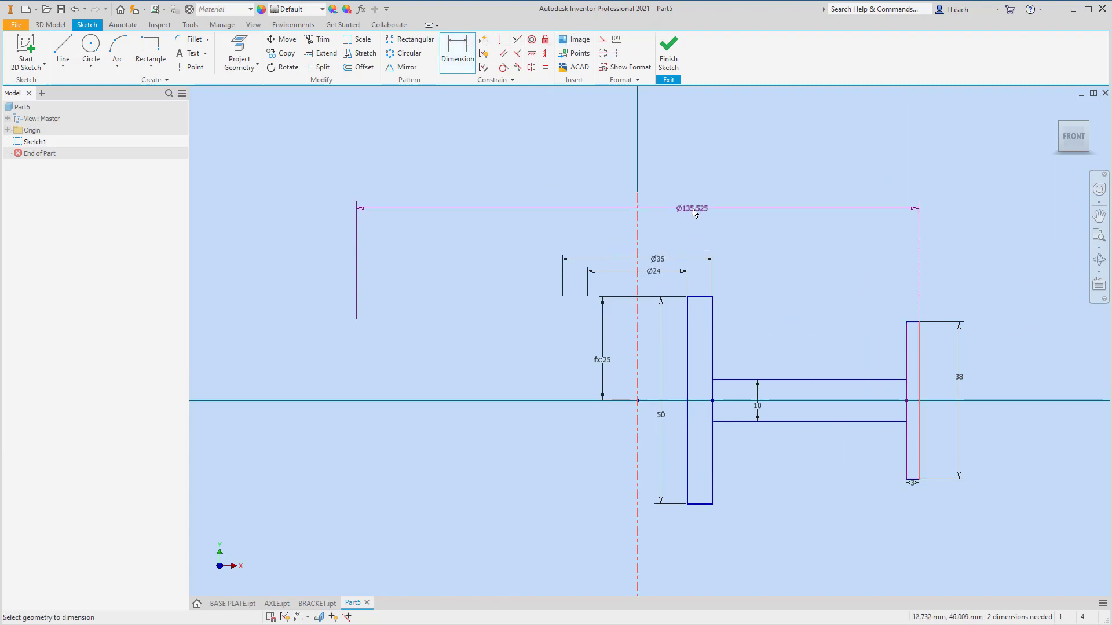
left_click(696, 213)
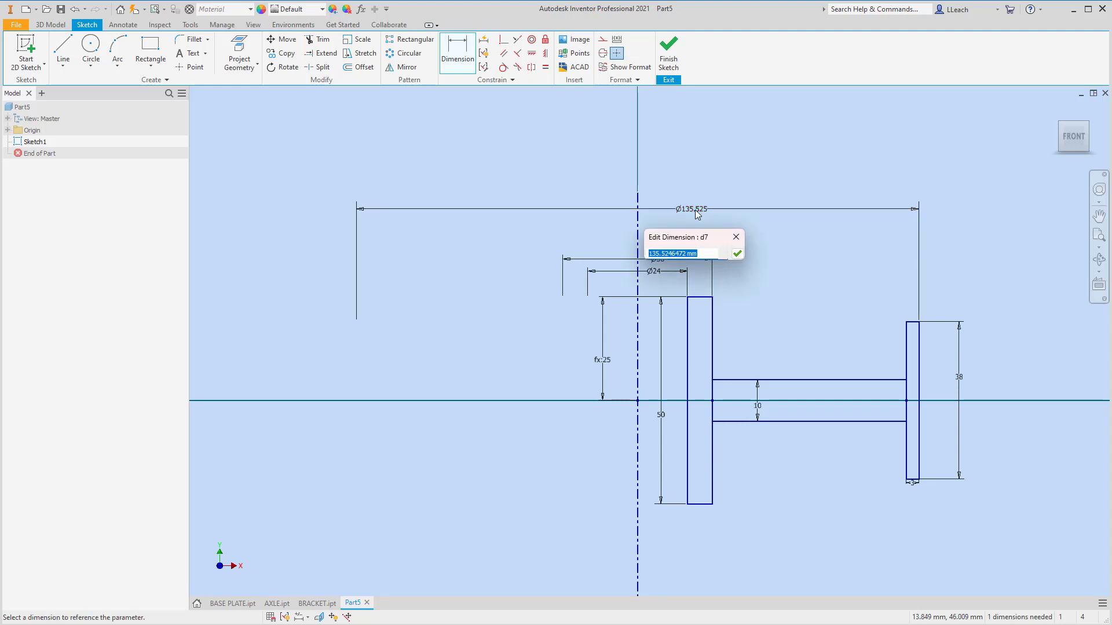
type("100")
key("Return")
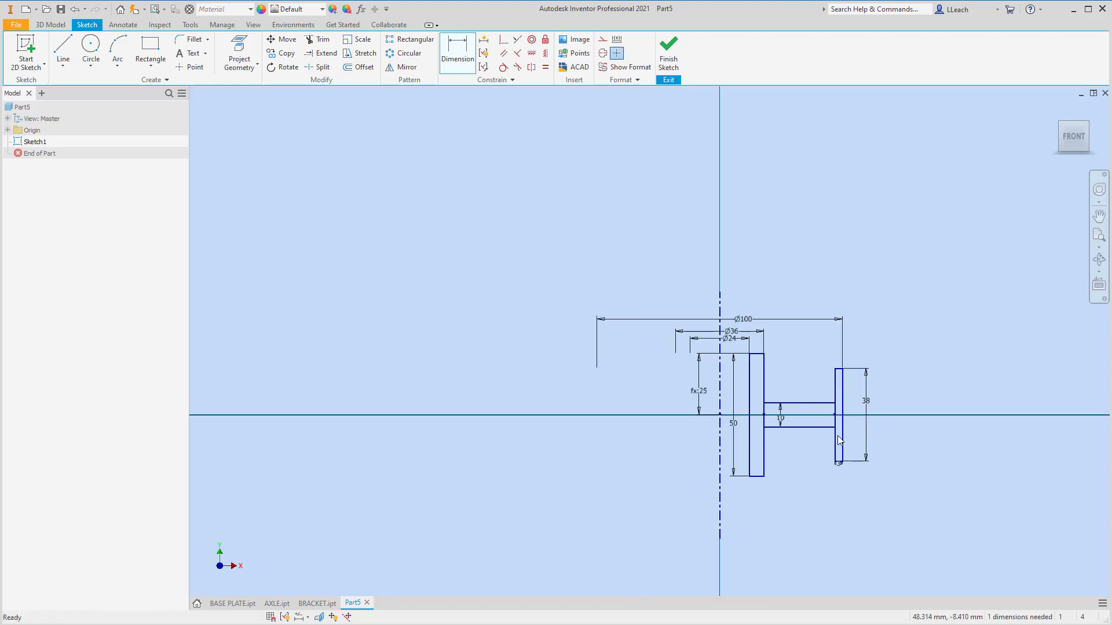
scroll(838, 437, "down", 3)
key("Escape")
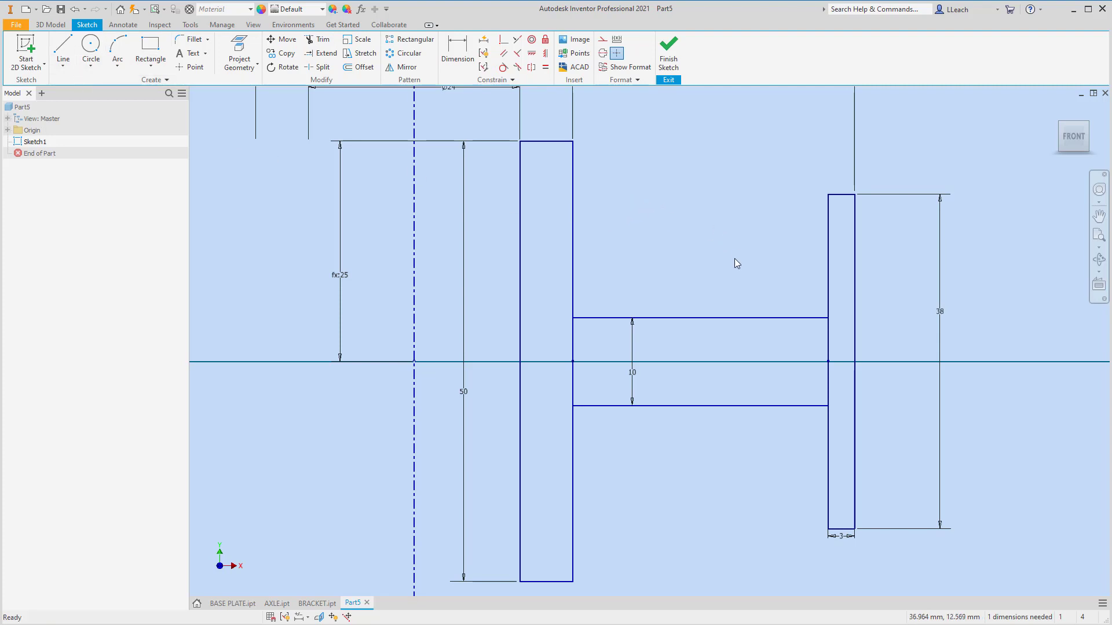
Step: Trim the vertical edges where the horizontal rectangle meets its neighbors, and delete the outermost rectangle's remaining inner edges above and below it
left_click(318, 39)
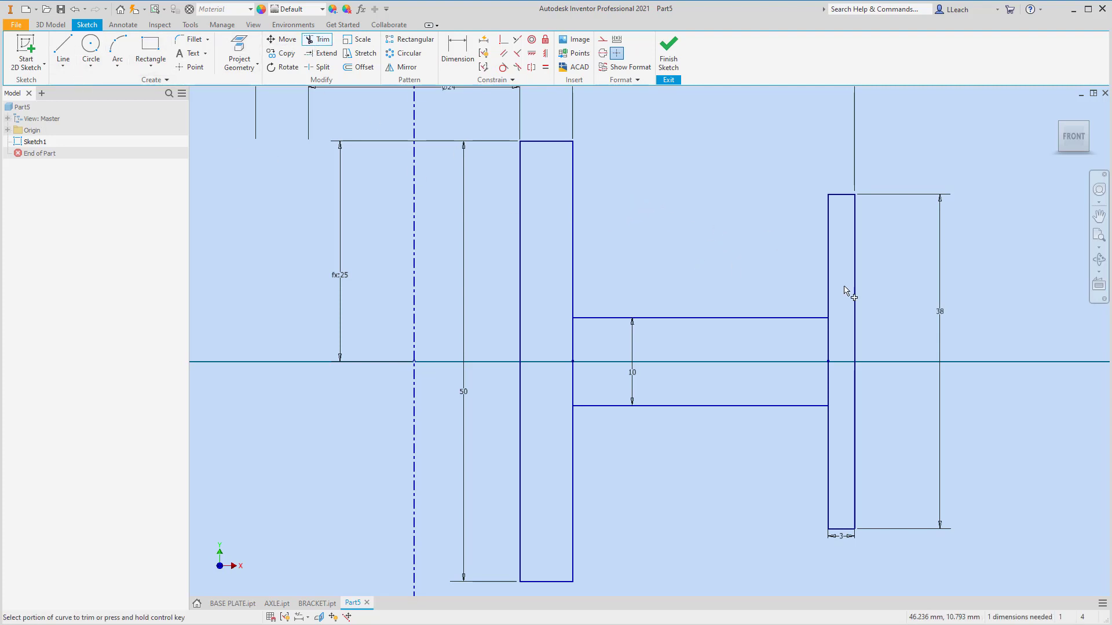
left_click(575, 346)
left_click(574, 372)
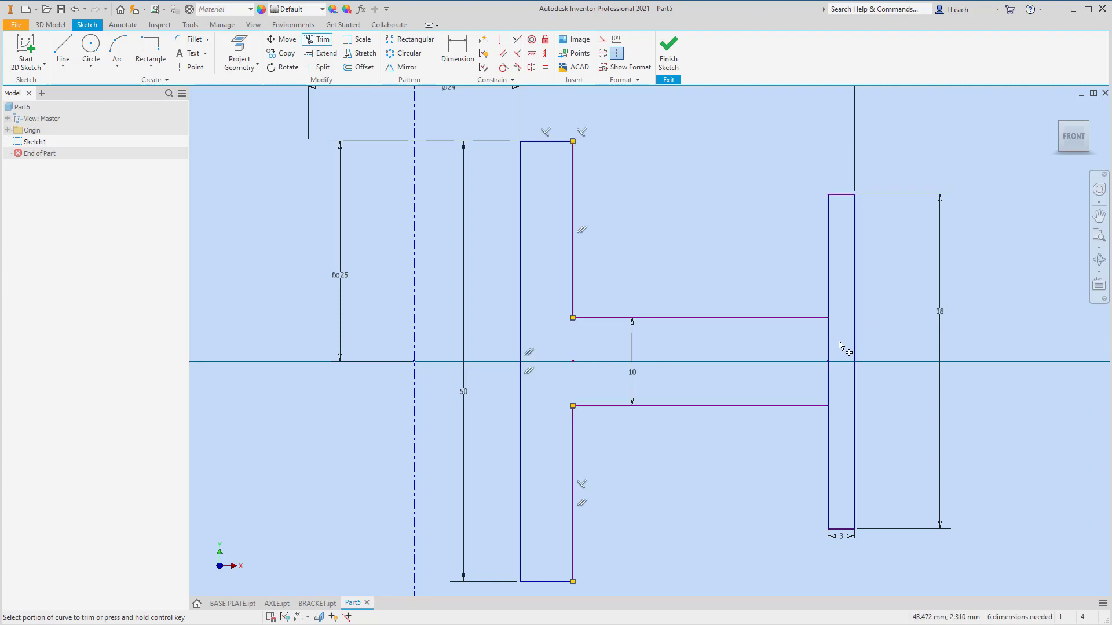
left_click(832, 376)
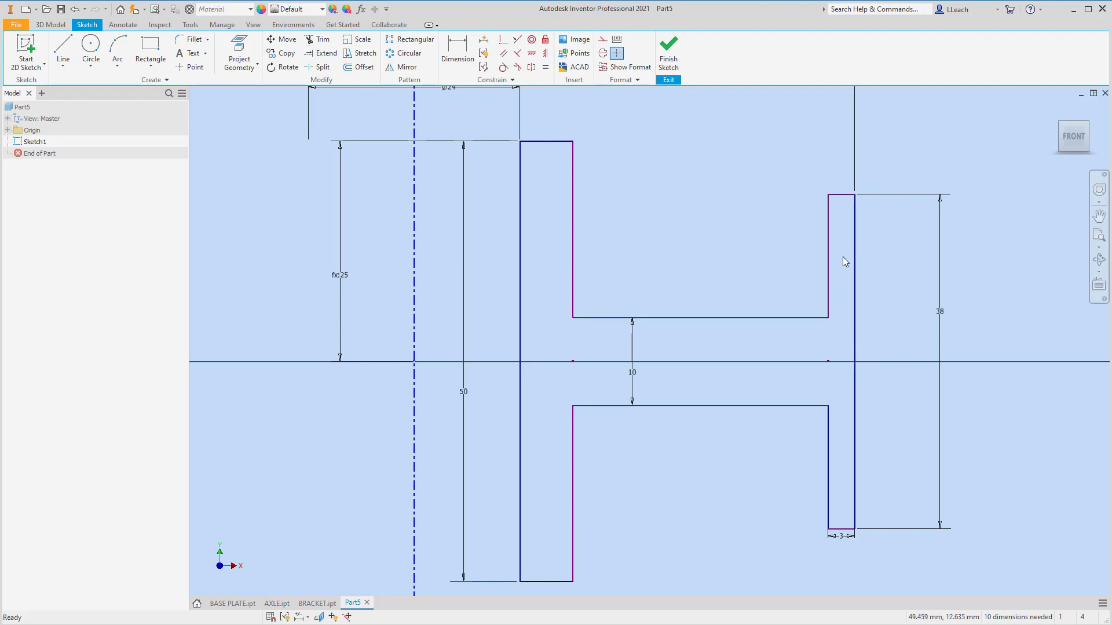
left_click(832, 270)
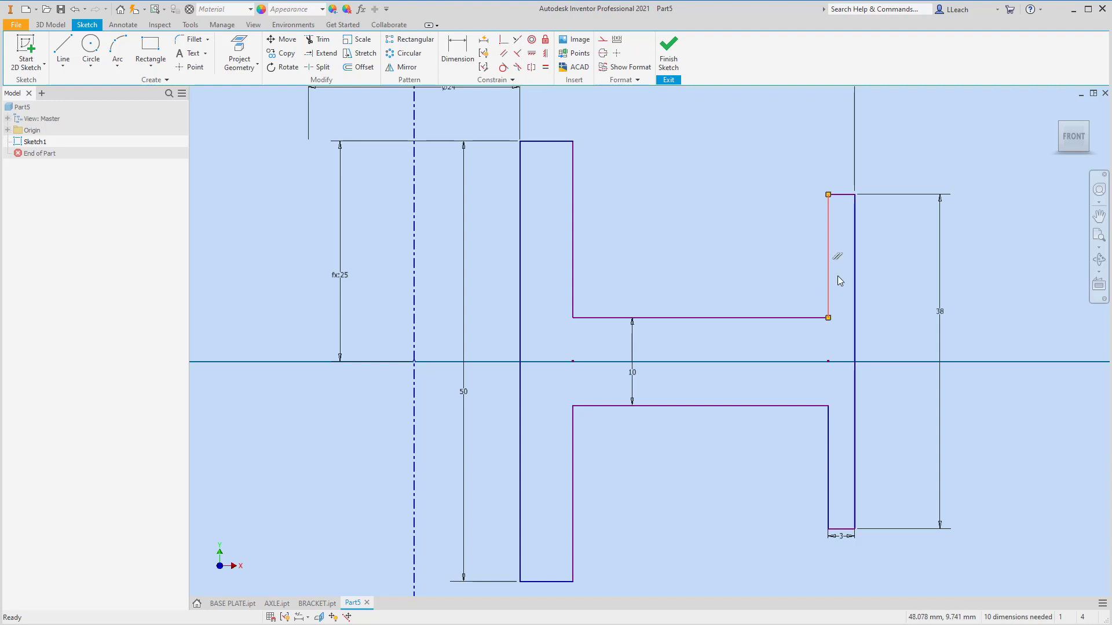
left_click(832, 467)
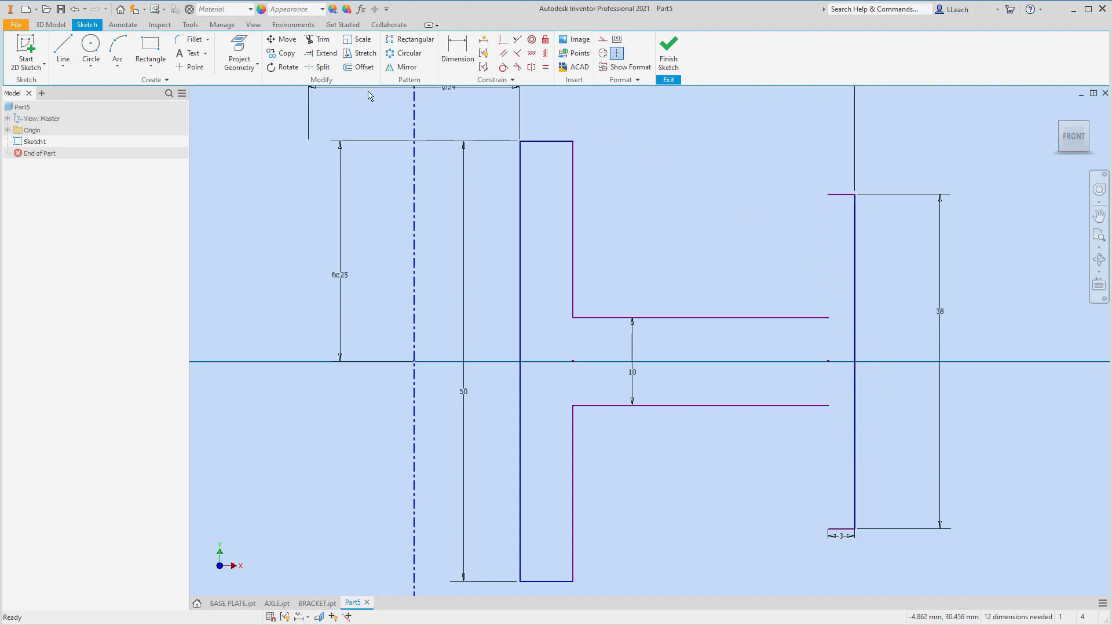
Step: Draw a slanted line from the upper inner corner of the outermost section down to the upper horizontal line, short of its open end
left_click(63, 65)
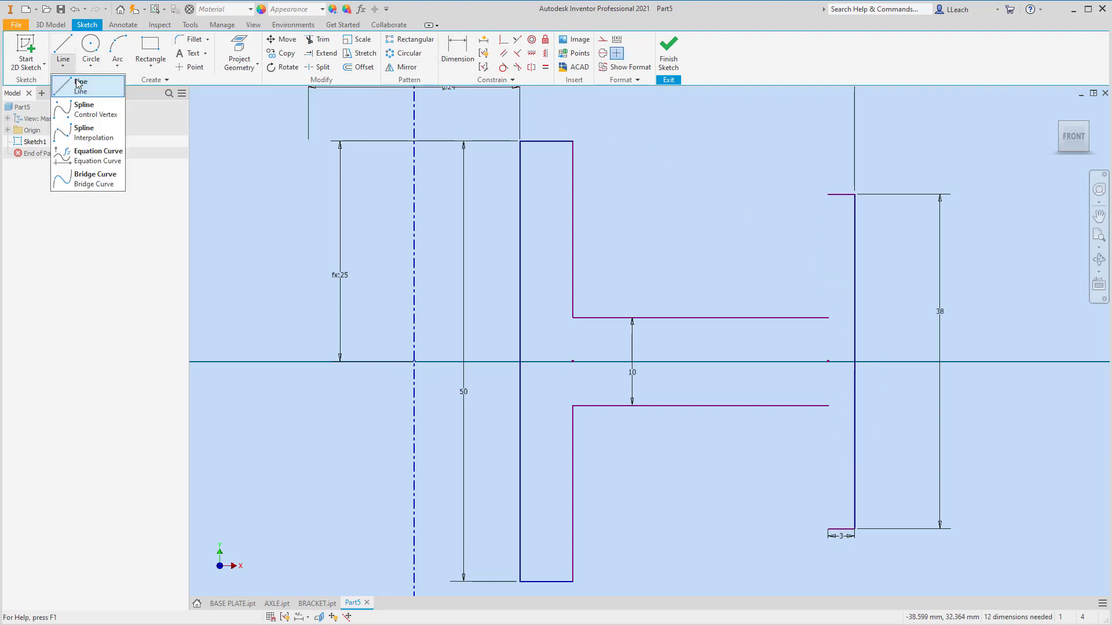
left_click(80, 86)
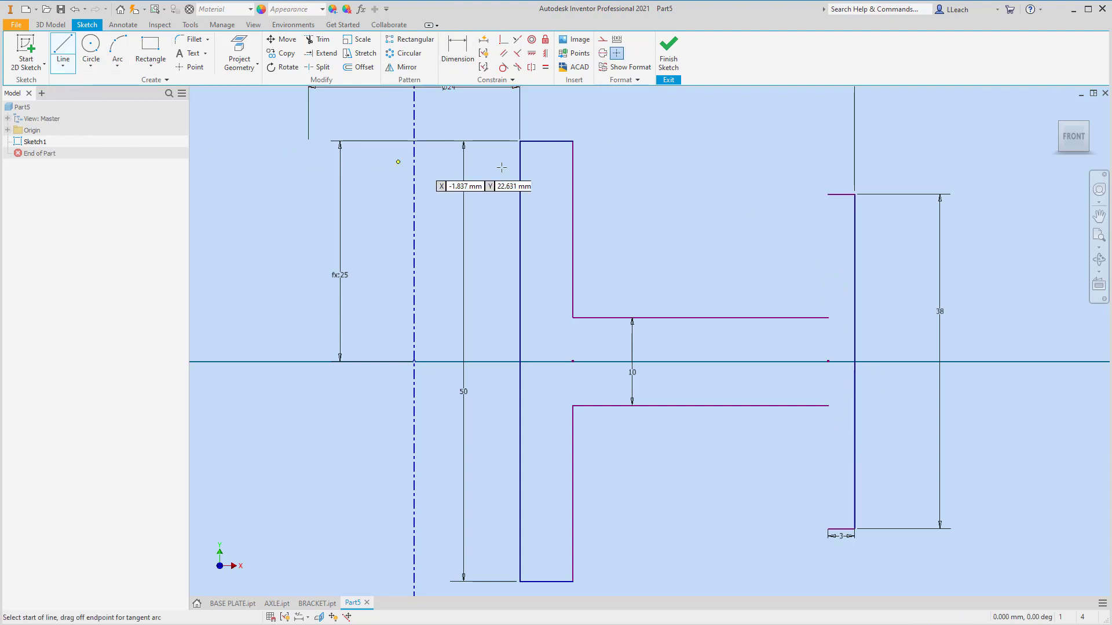
left_click(828, 194)
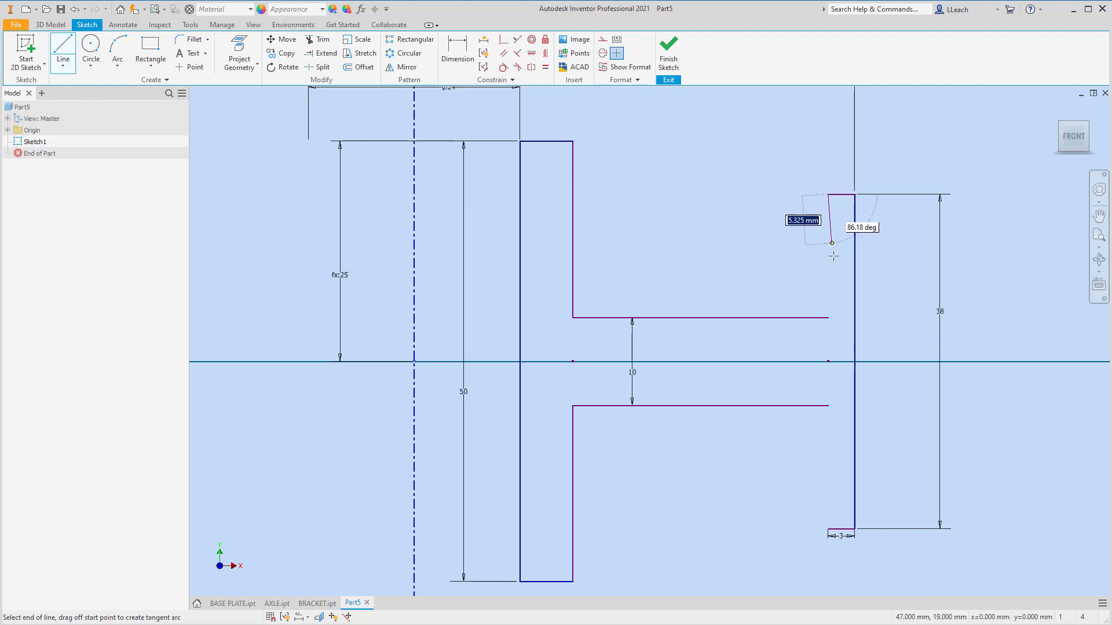
left_click(811, 316)
key("Escape")
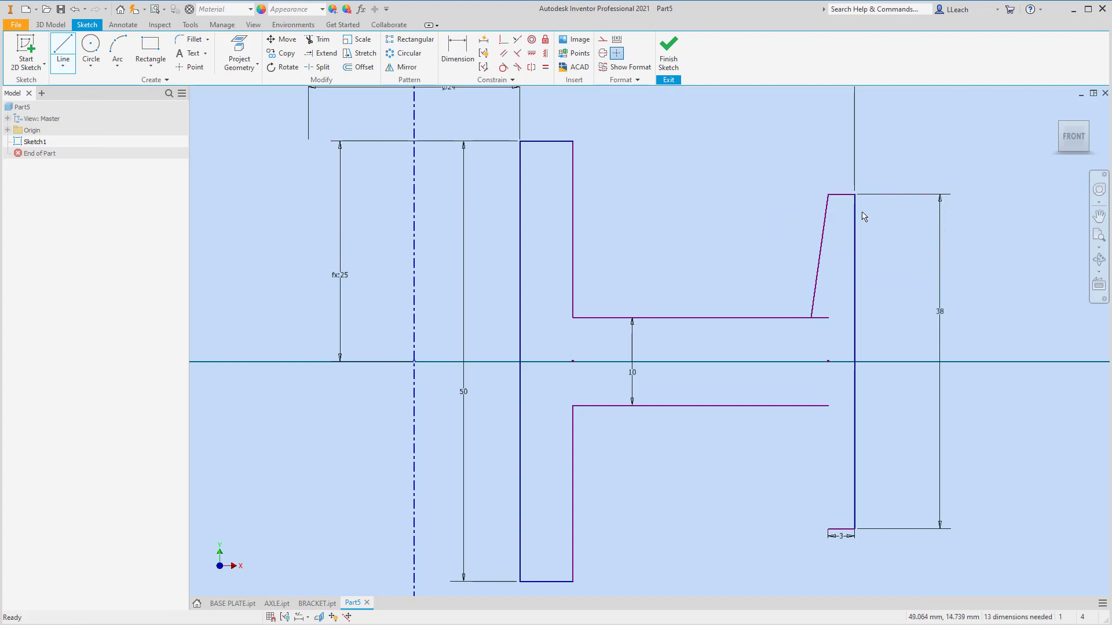
Step: Dimension the horizontal offset between the upper slanted line's two endpoints as 2 mm, above the rim section
key("d")
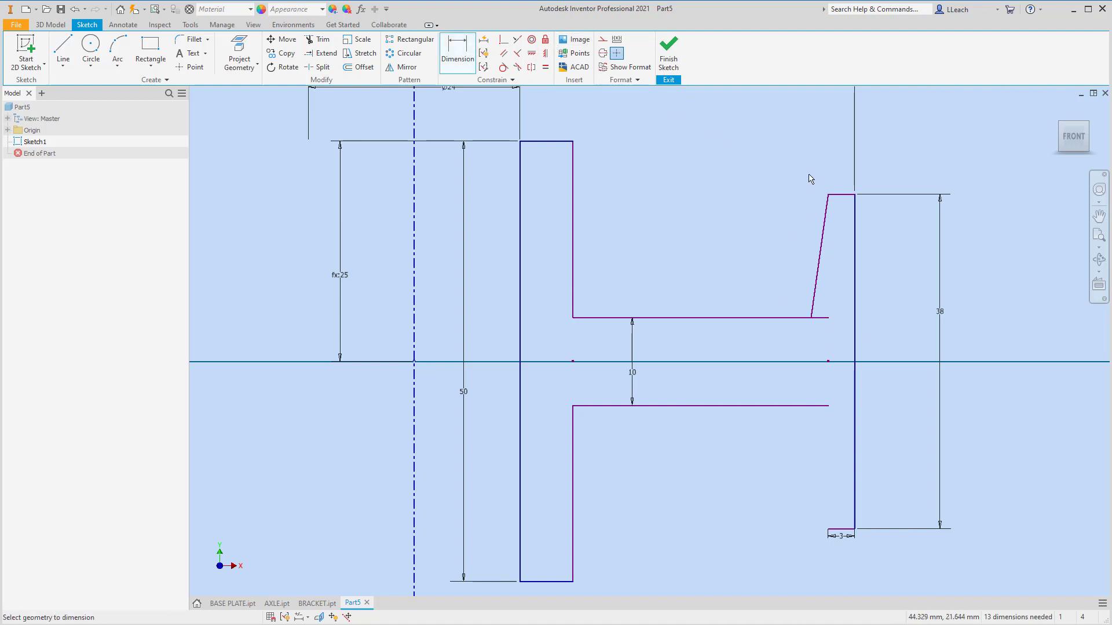
left_click(827, 195)
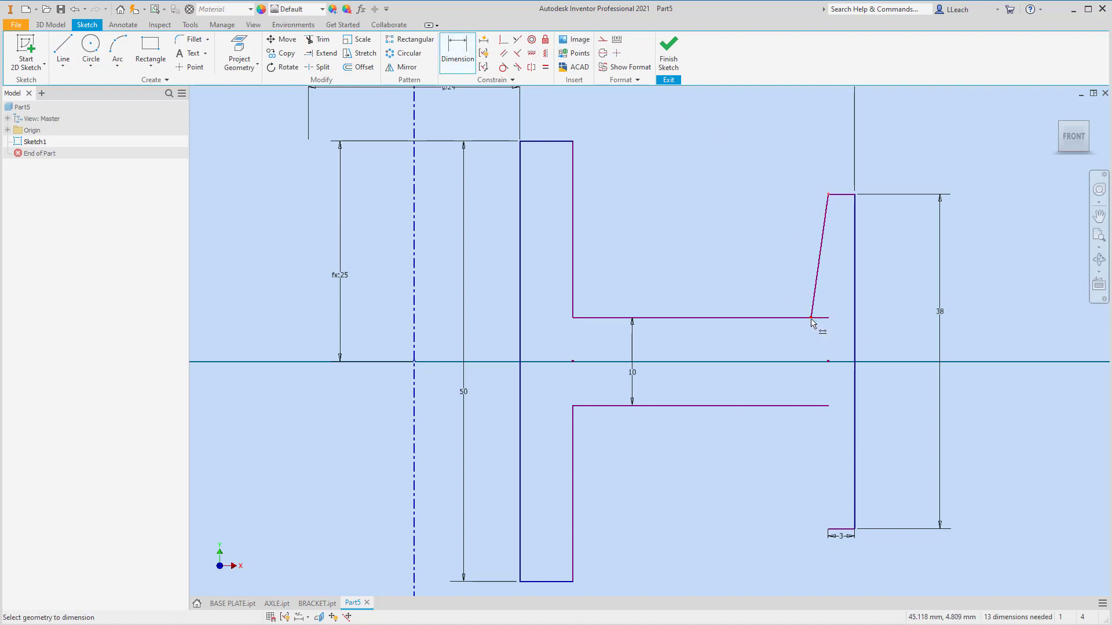
left_click(811, 318)
left_click(819, 184)
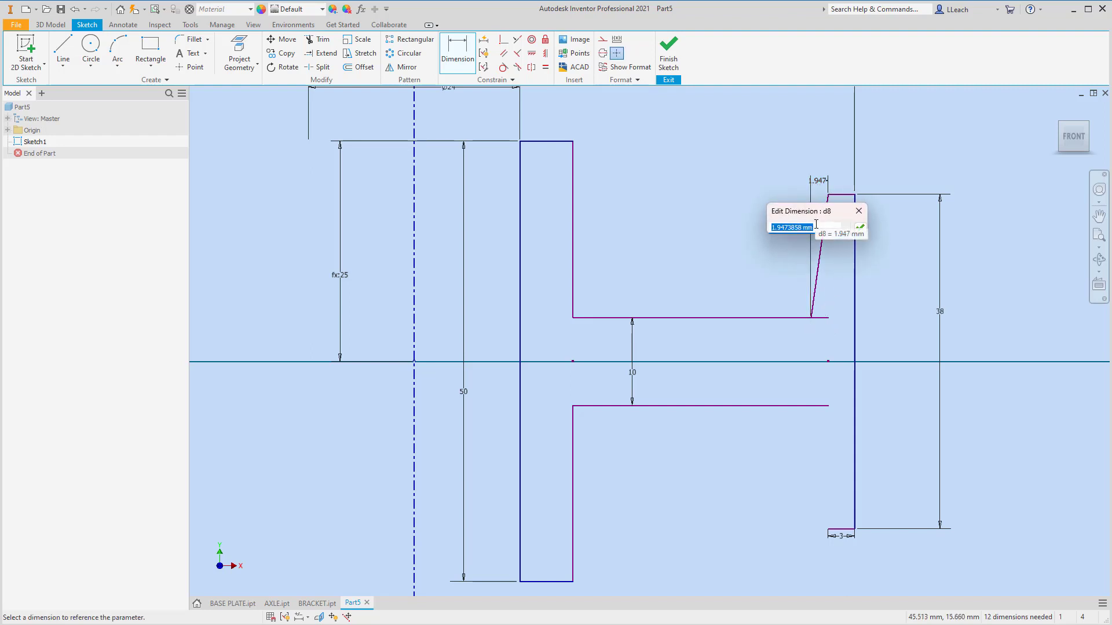
type("2")
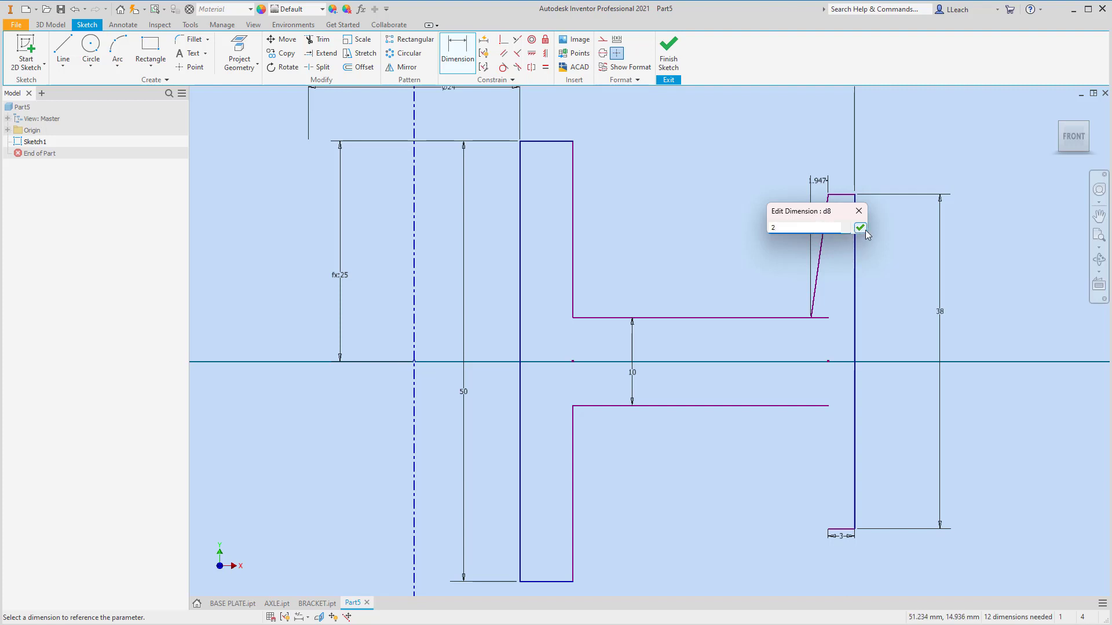
left_click(865, 230)
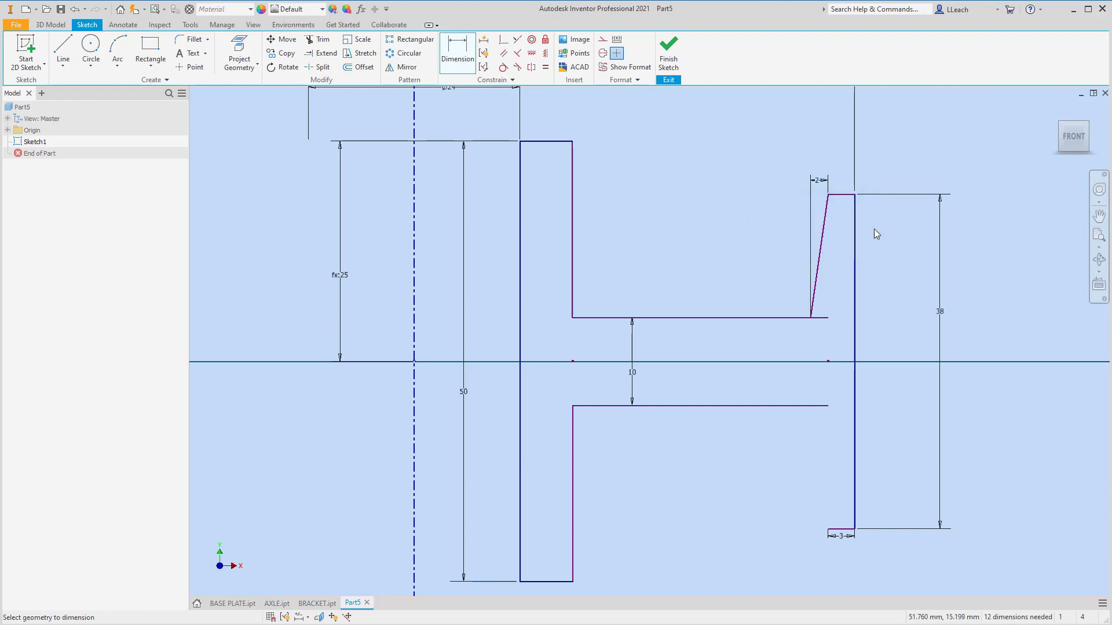
Step: Trim the short piece of the upper horizontal line that extends past the slanted line into the rim section
left_click(320, 44)
left_click(820, 318)
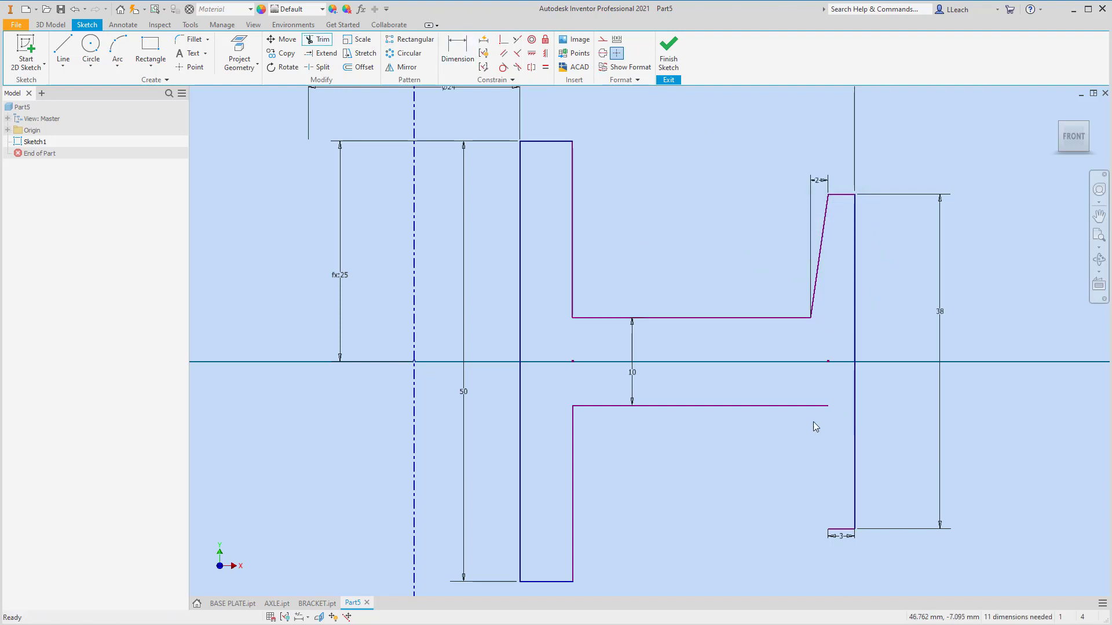
key("Escape")
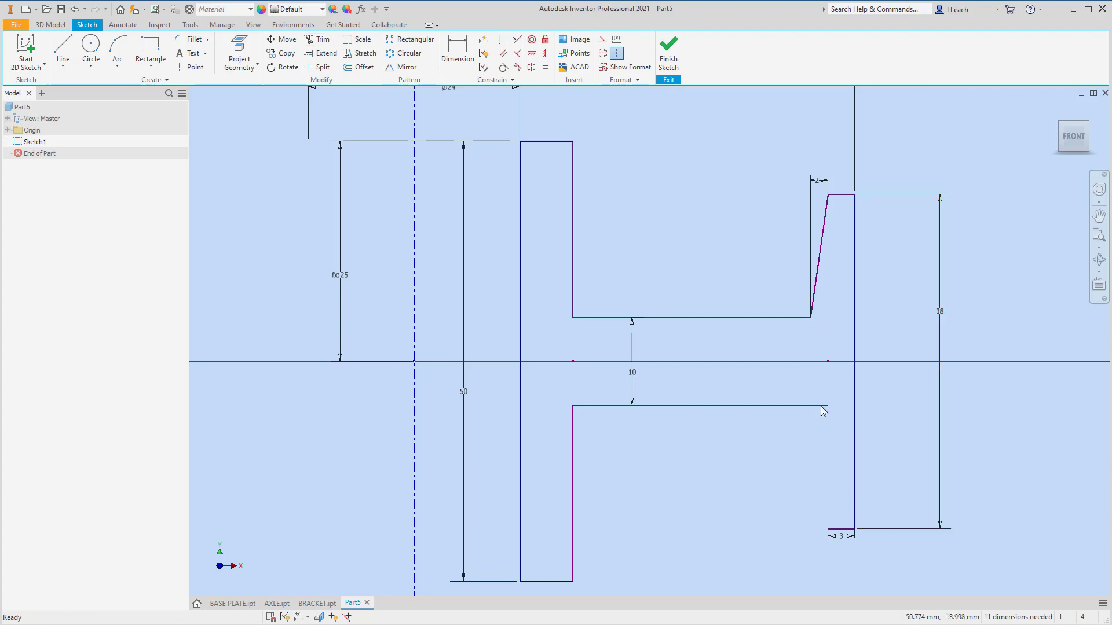
Step: Draw a slanted line from the rim's lower inner corner up to the lower horizontal line, short of its open end
left_click(63, 65)
left_click(80, 82)
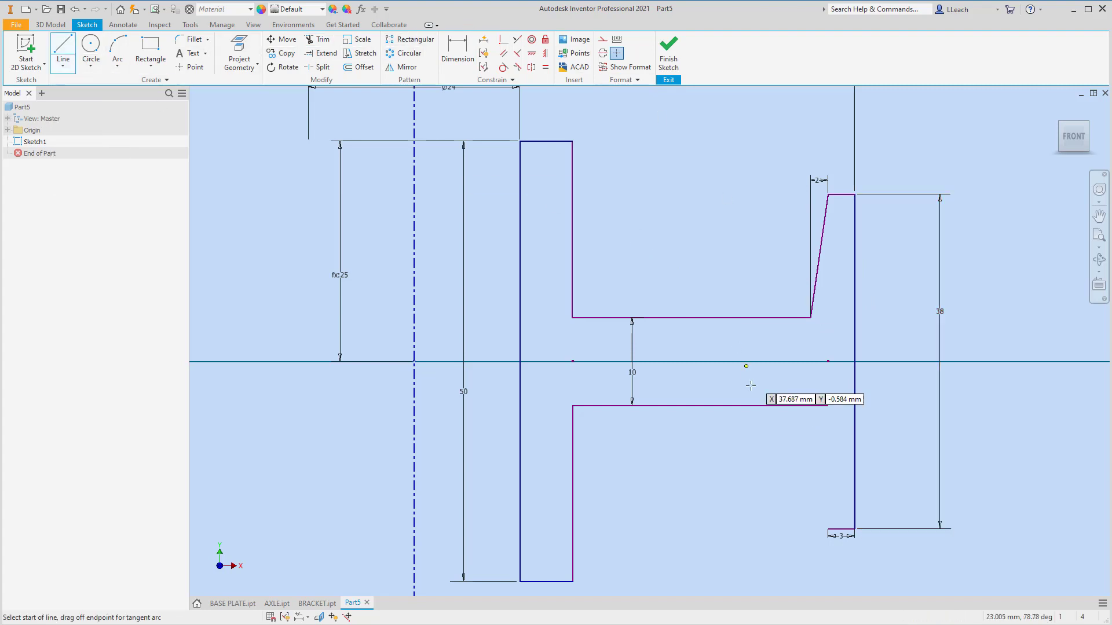
left_click(828, 528)
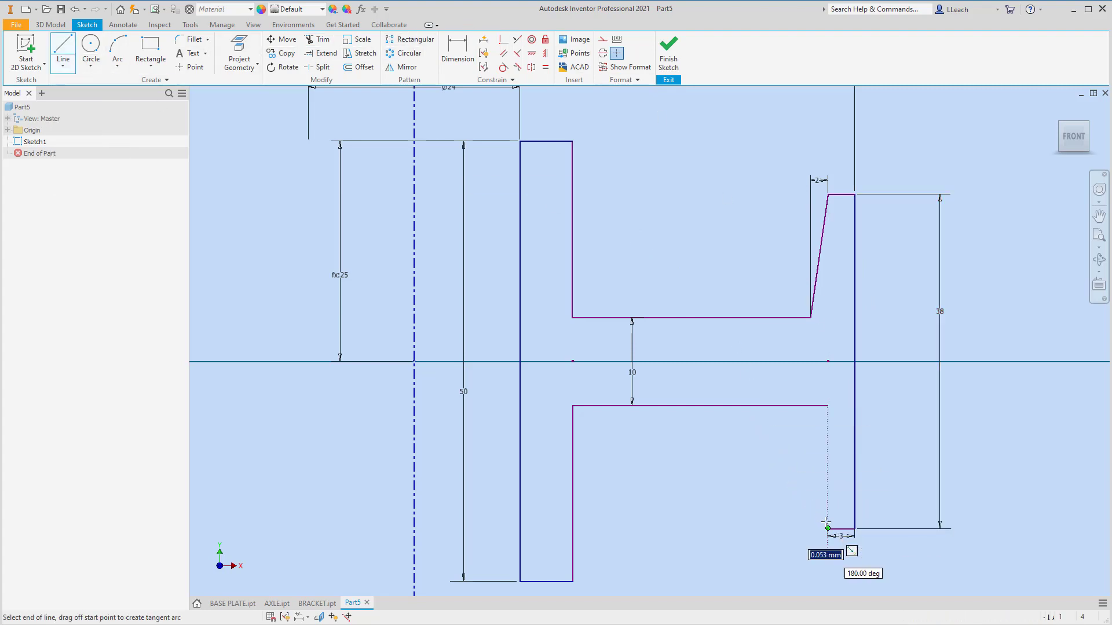
left_click(812, 405)
key("Escape")
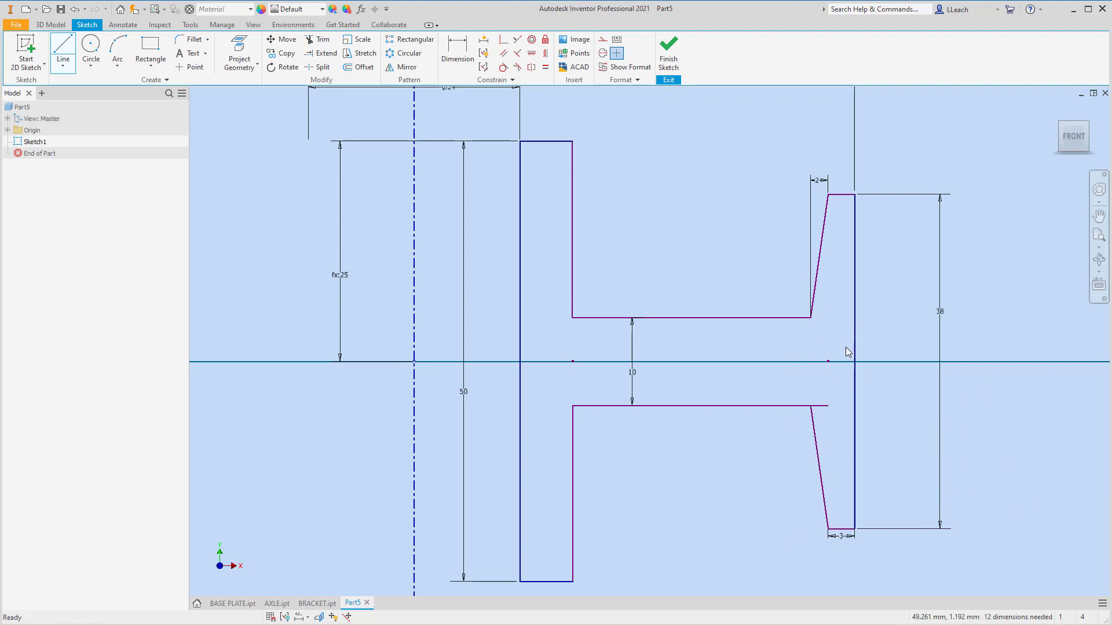
Step: Trim the short piece of the lower horizontal line that extends past the lower slanted line
left_click(318, 39)
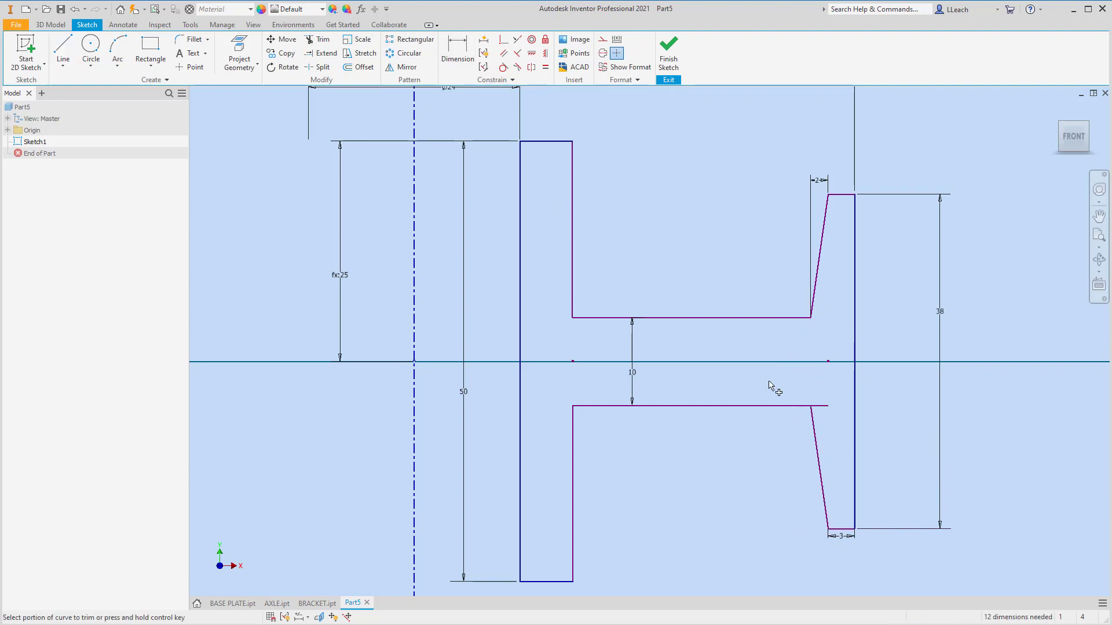
left_click(821, 406)
key("Escape")
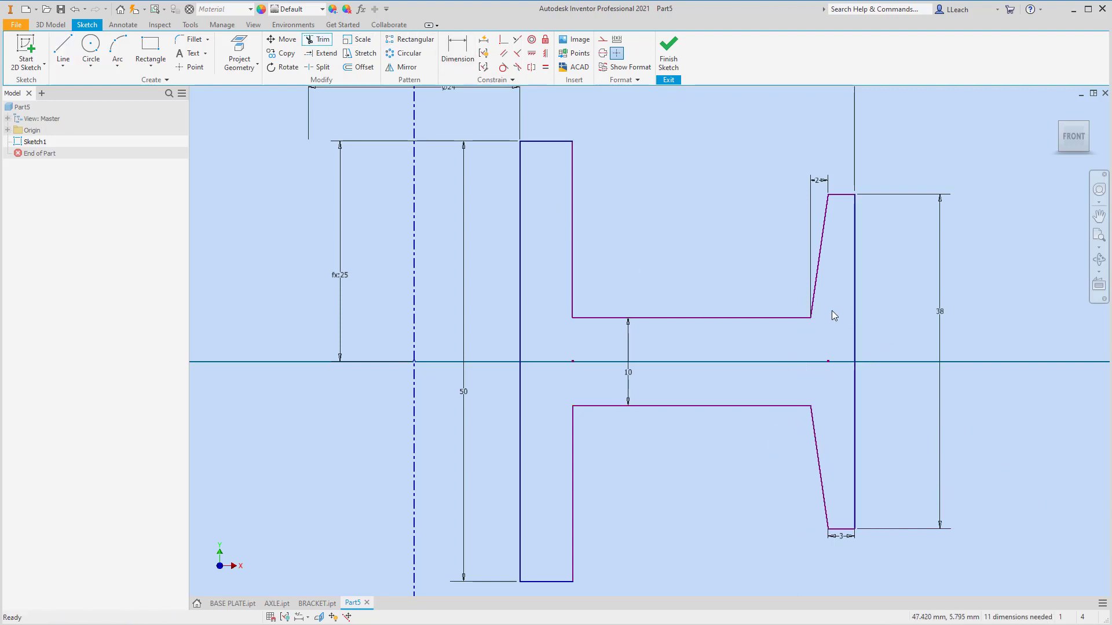
Step: Dimension the horizontal distance from the rim's outer edge to the inner end of each slanted line, upper and lower, as 5 mm
scroll(834, 278, "down", 3)
middle_click_drag(846, 284, 839, 288)
scroll(840, 287, "down", 3)
scroll(835, 409, "up", 3)
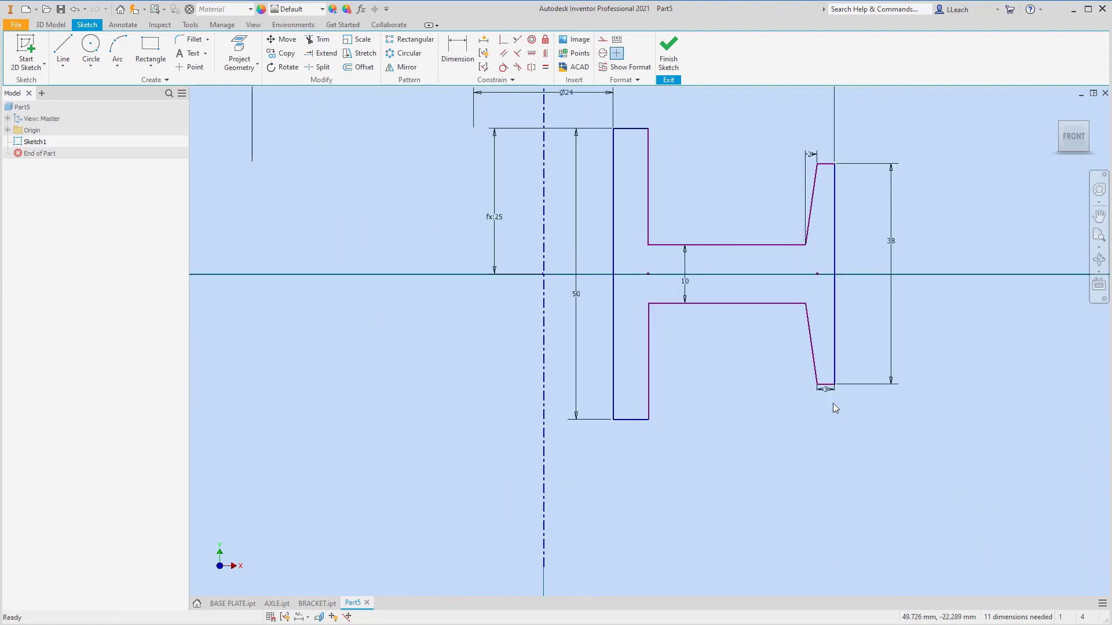
scroll(921, 446, "down", 1)
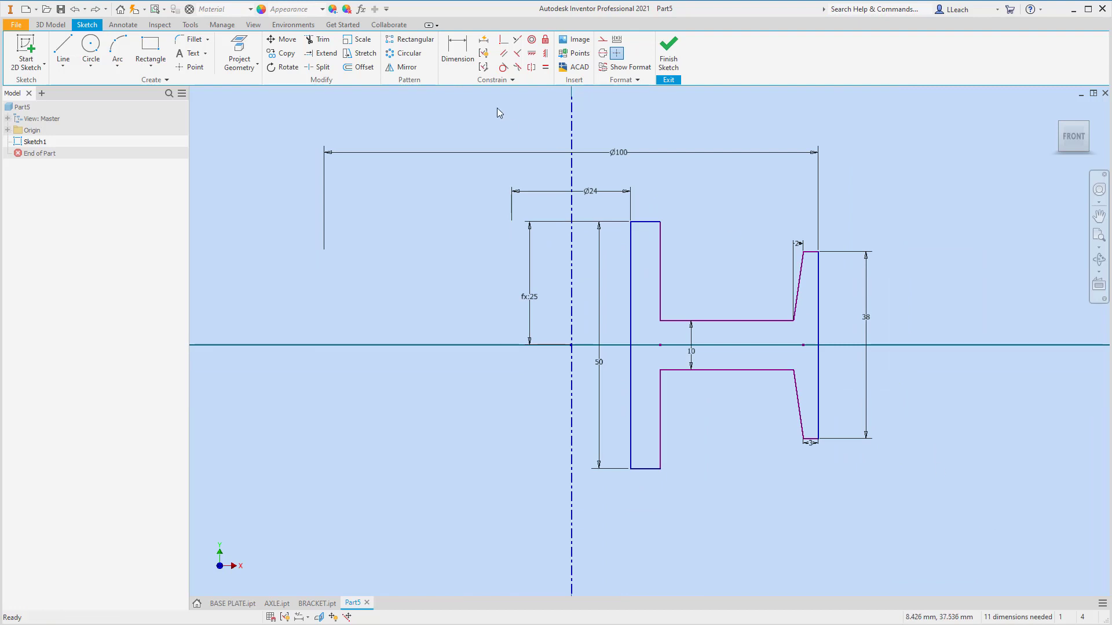
left_click(457, 52)
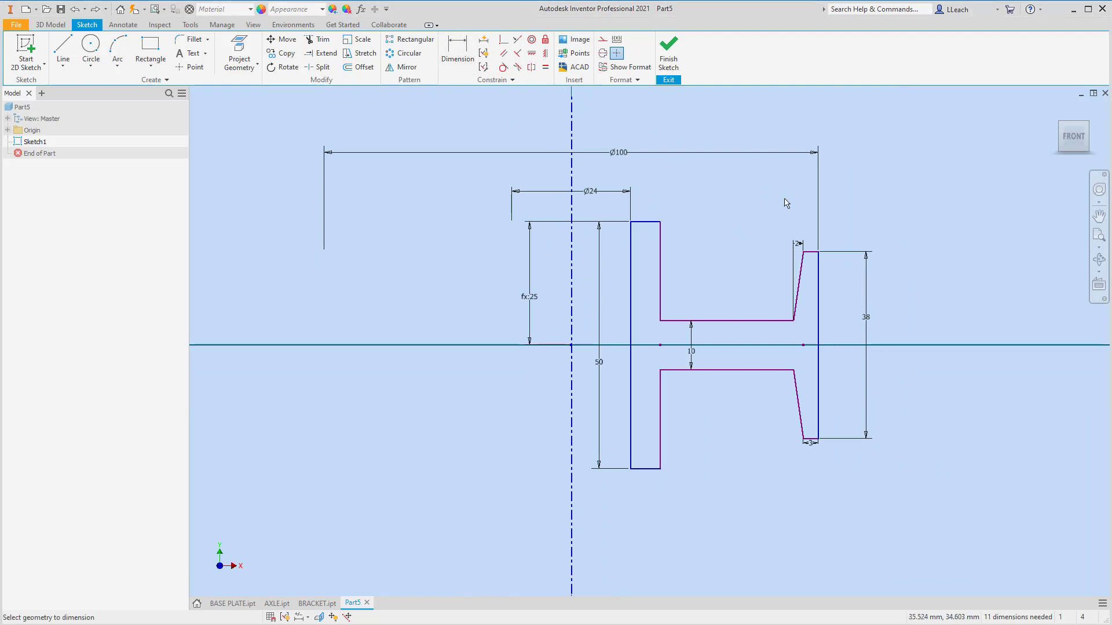
left_click(820, 264)
left_click(793, 320)
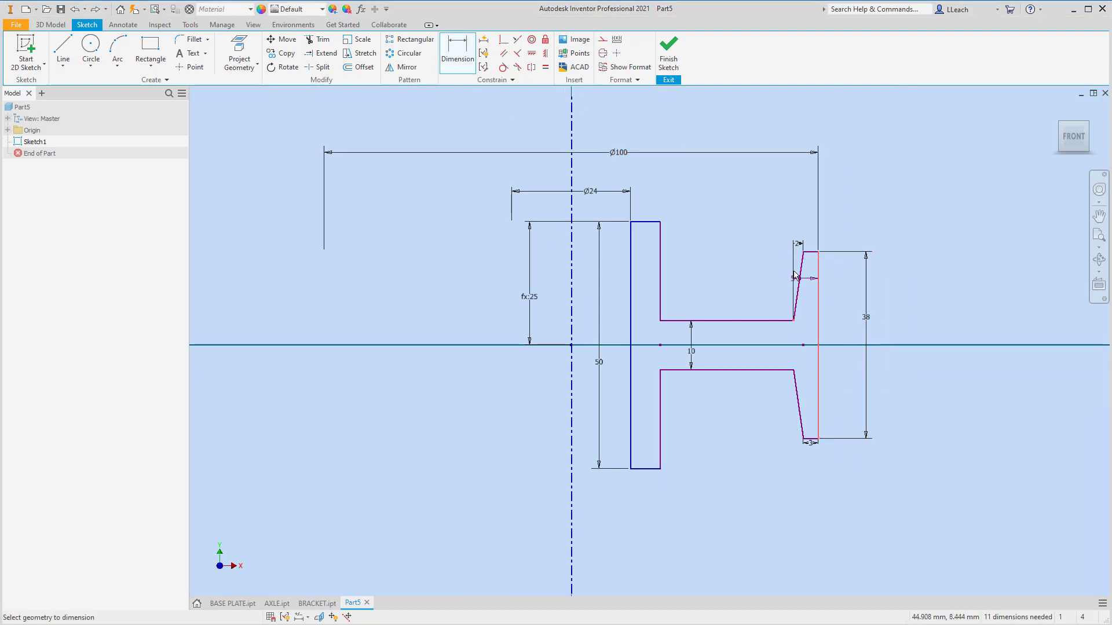
left_click(805, 219)
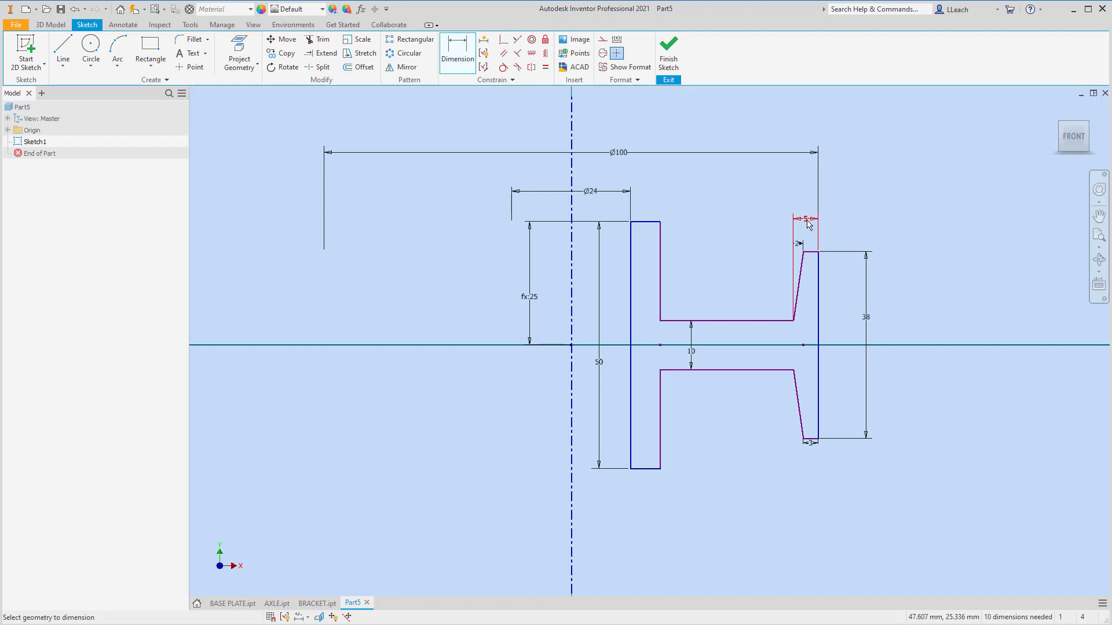
left_click(818, 400)
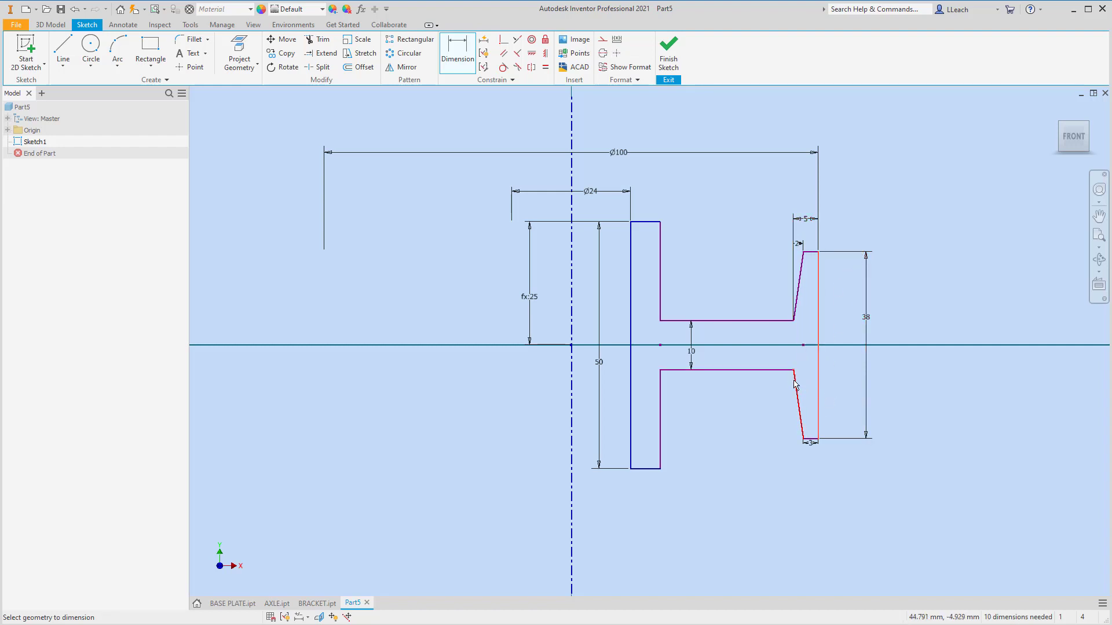
left_click(793, 371)
left_click(807, 468)
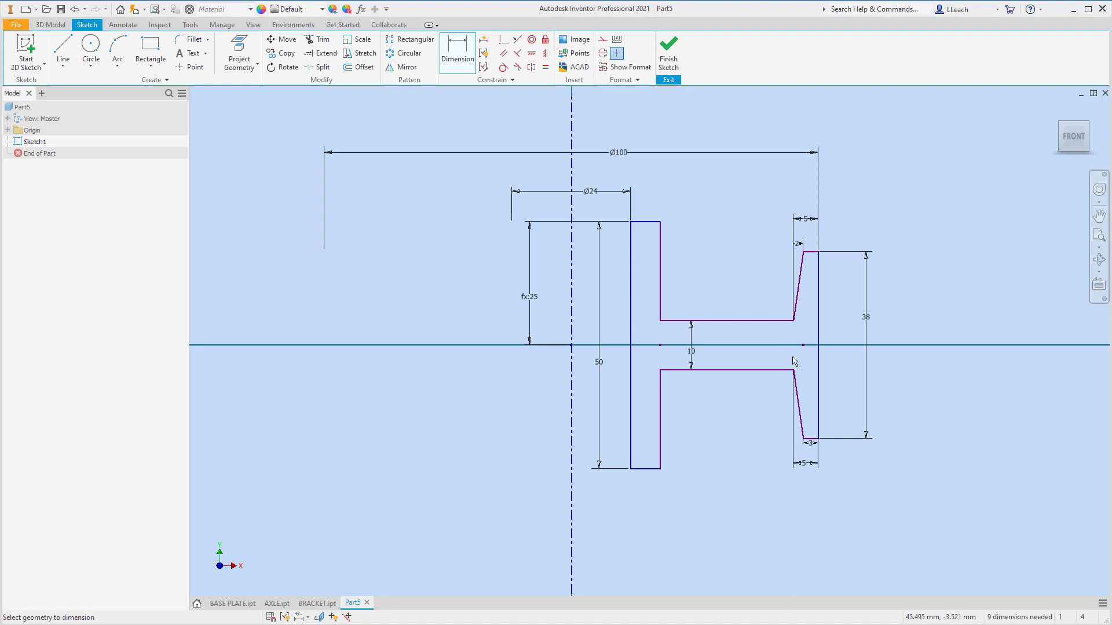
Step: Add a 36 mm diameter dimension between the hub's upper outer edge and the centerline
left_click(661, 273)
left_click(572, 246)
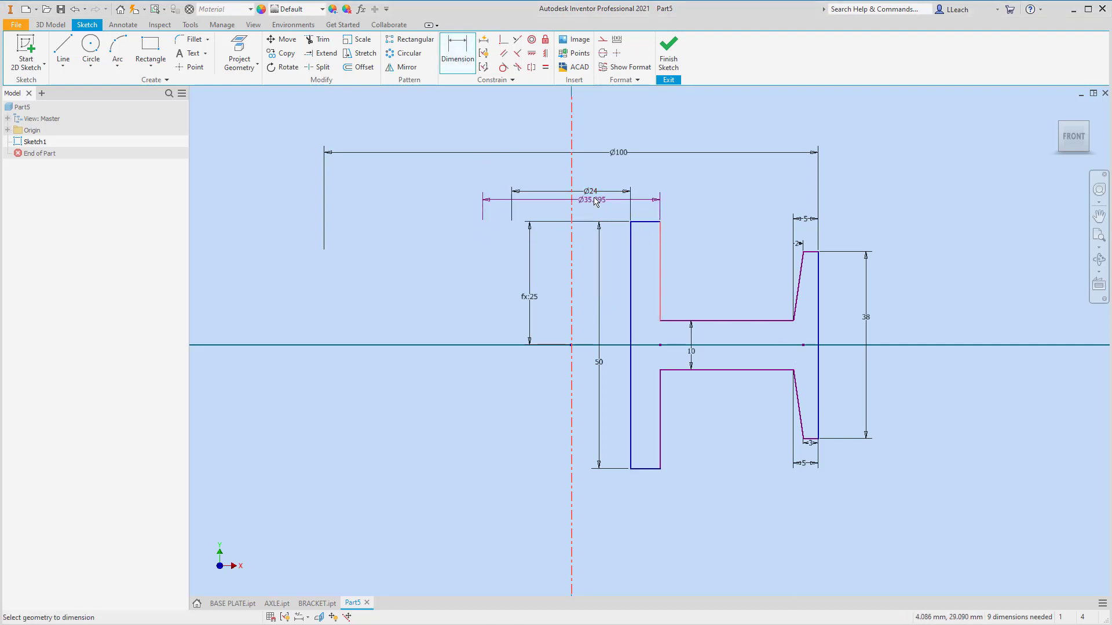
left_click(614, 175)
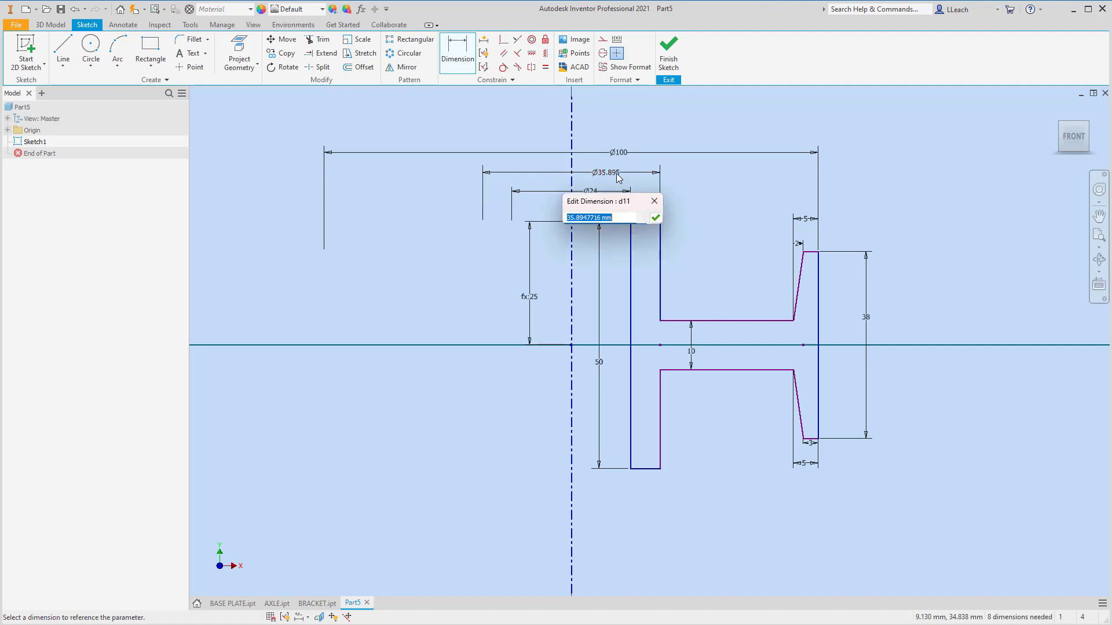
type("36")
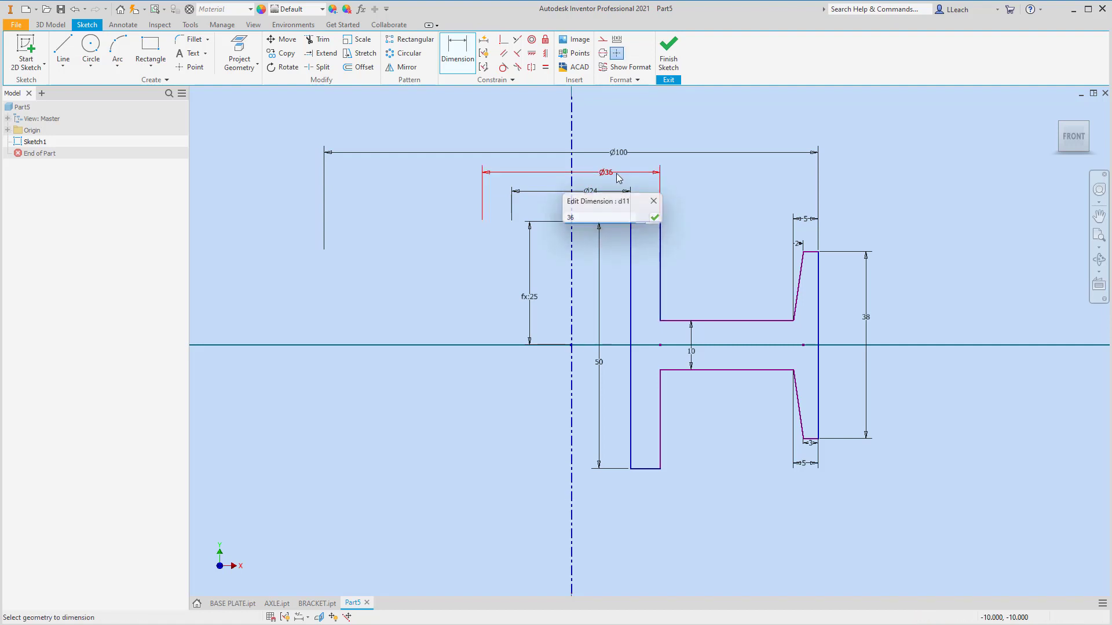
key("Return")
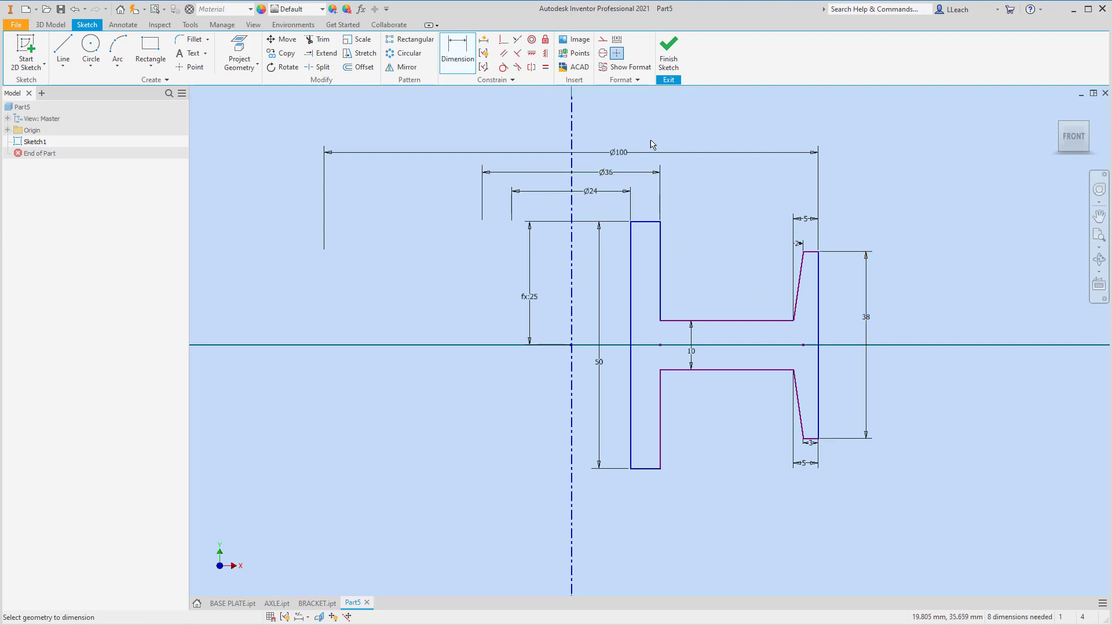
Step: Apply a collinear constraint between the hub's outer vertical edges above and below the connecting web
left_click(519, 41)
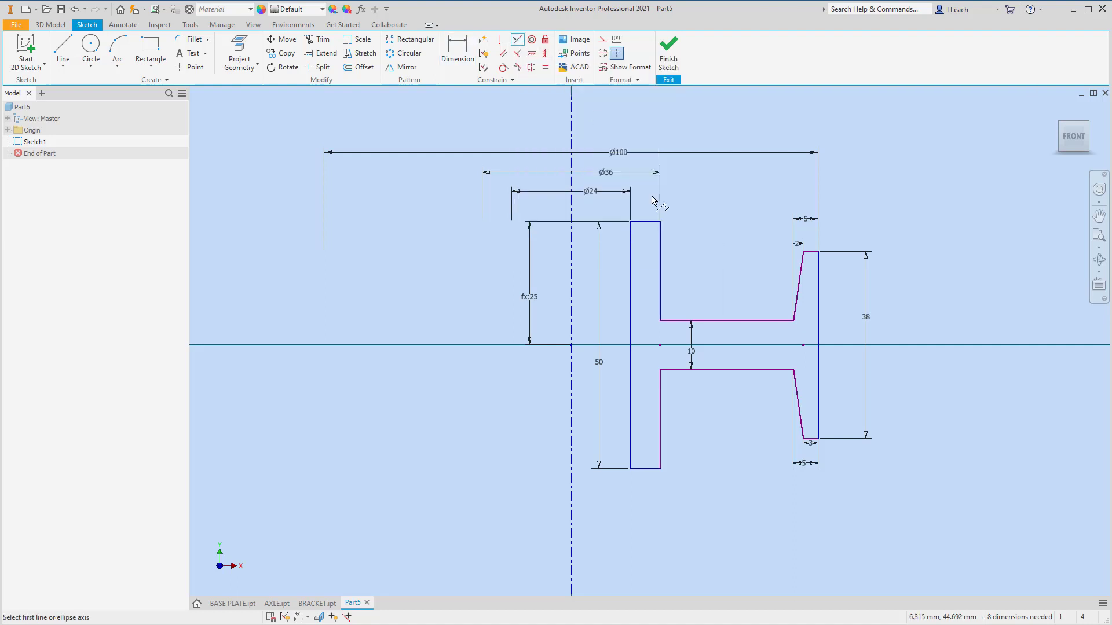
left_click(661, 279)
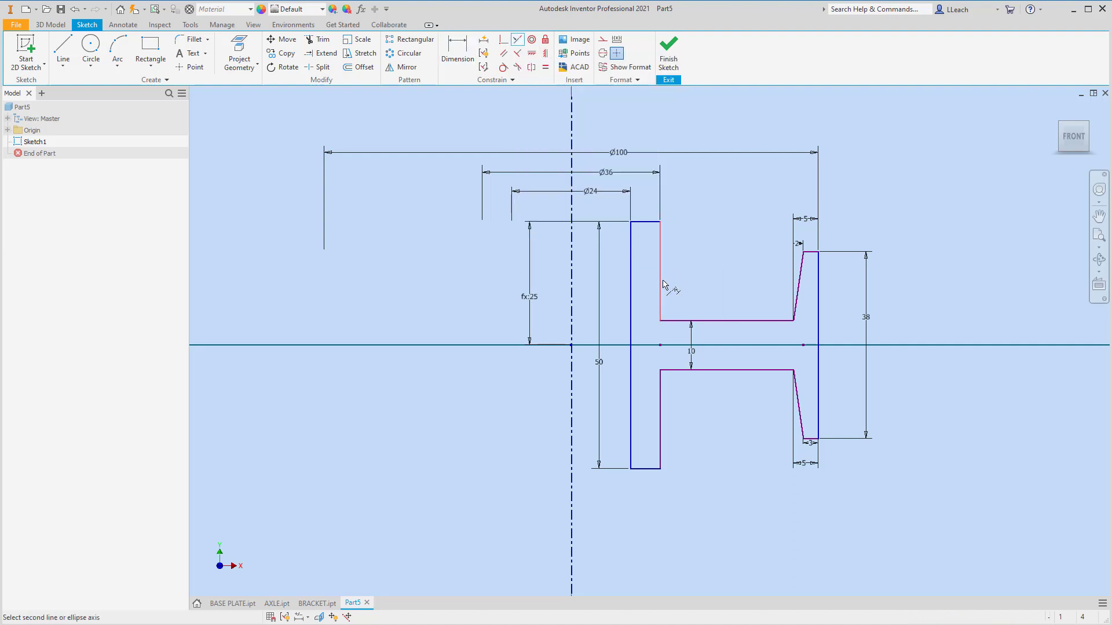
left_click(662, 420)
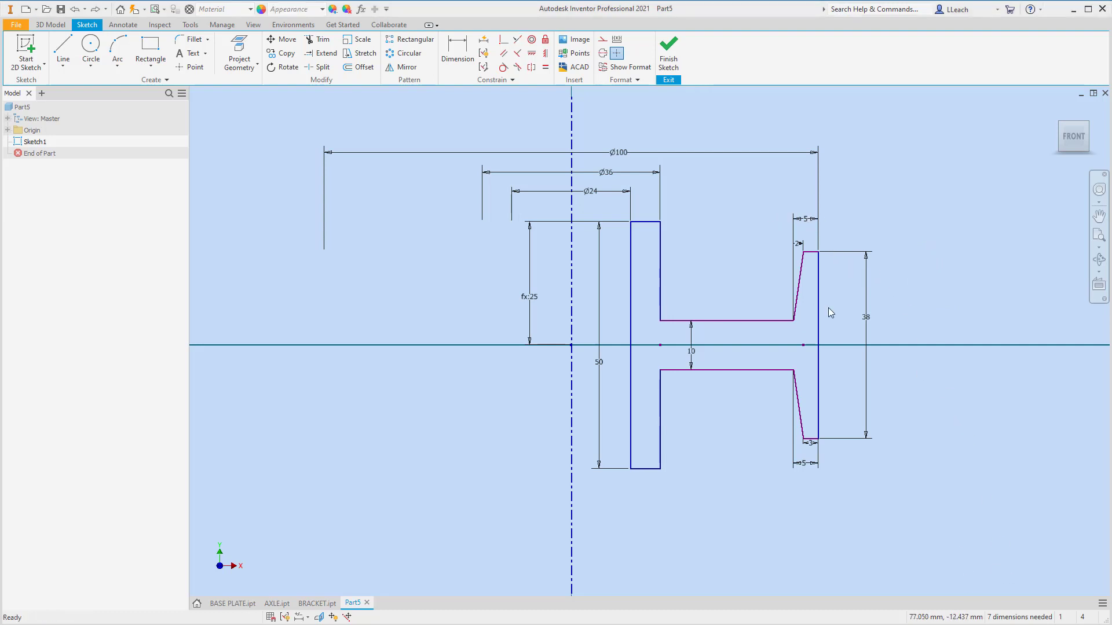
Step: Dimension the rim's lower edge from the origin as half of the rim's overall height parameter d5, giving 19 mm
left_click(451, 45)
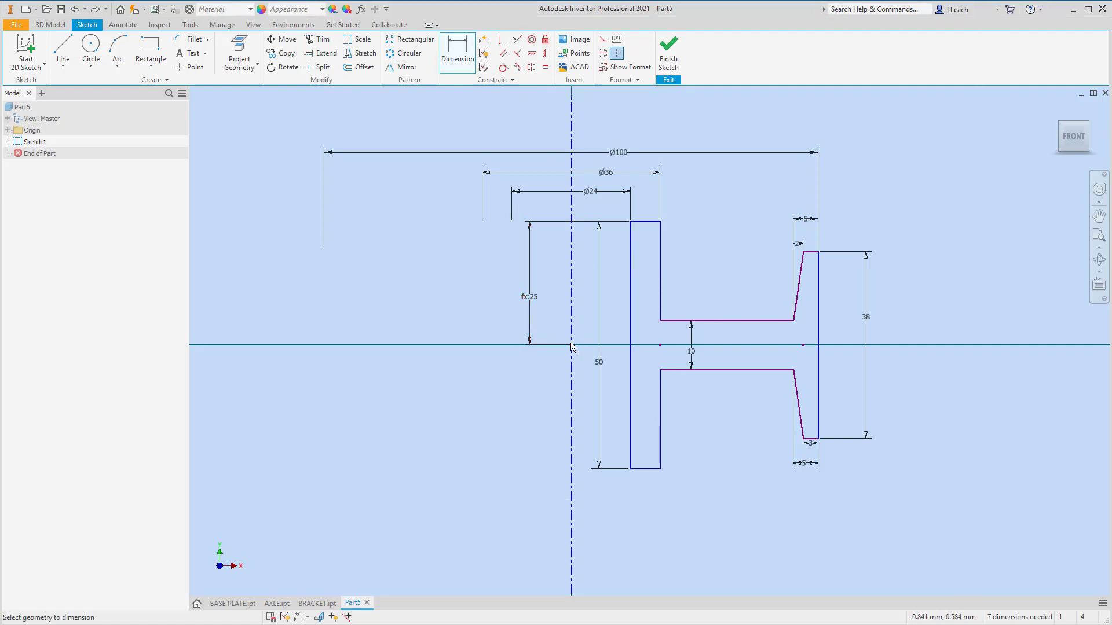
left_click(813, 440)
left_click(810, 346)
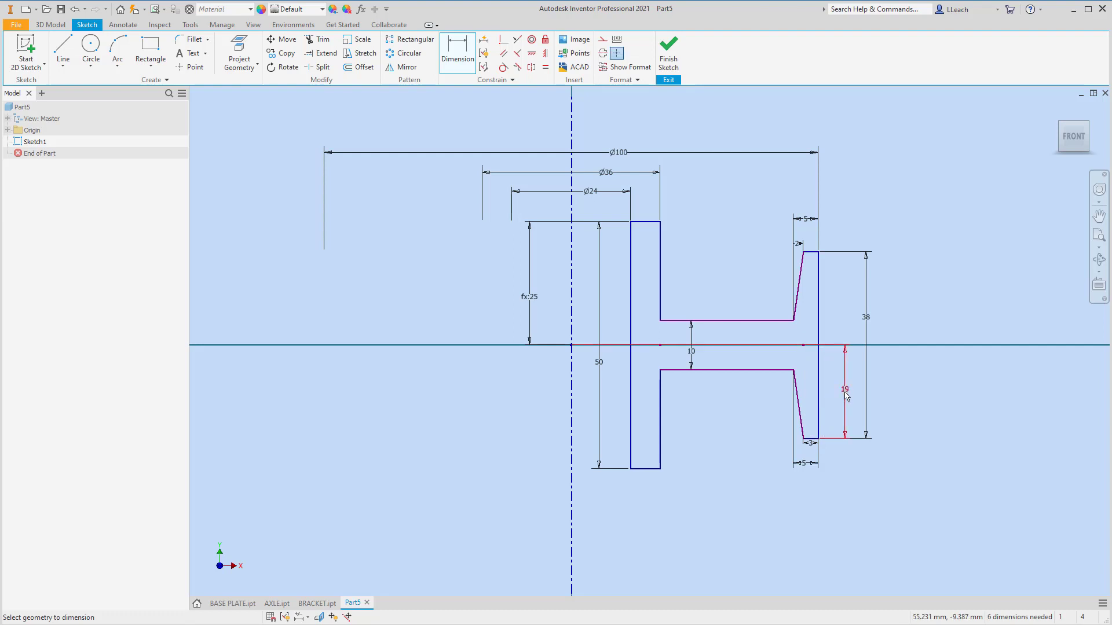
left_click(852, 400)
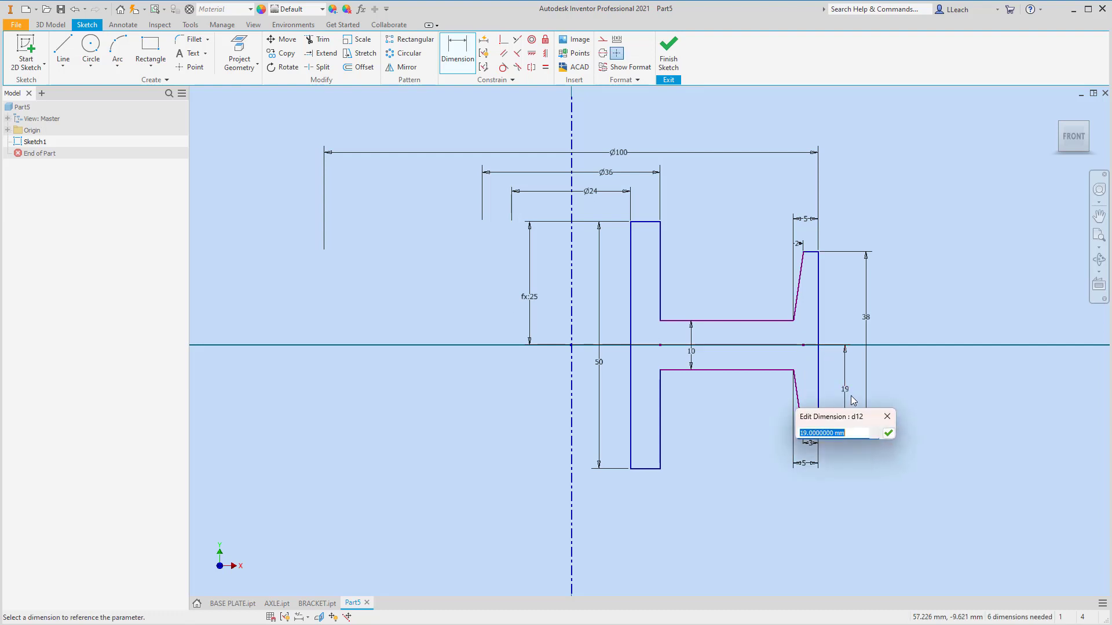
left_click(867, 318)
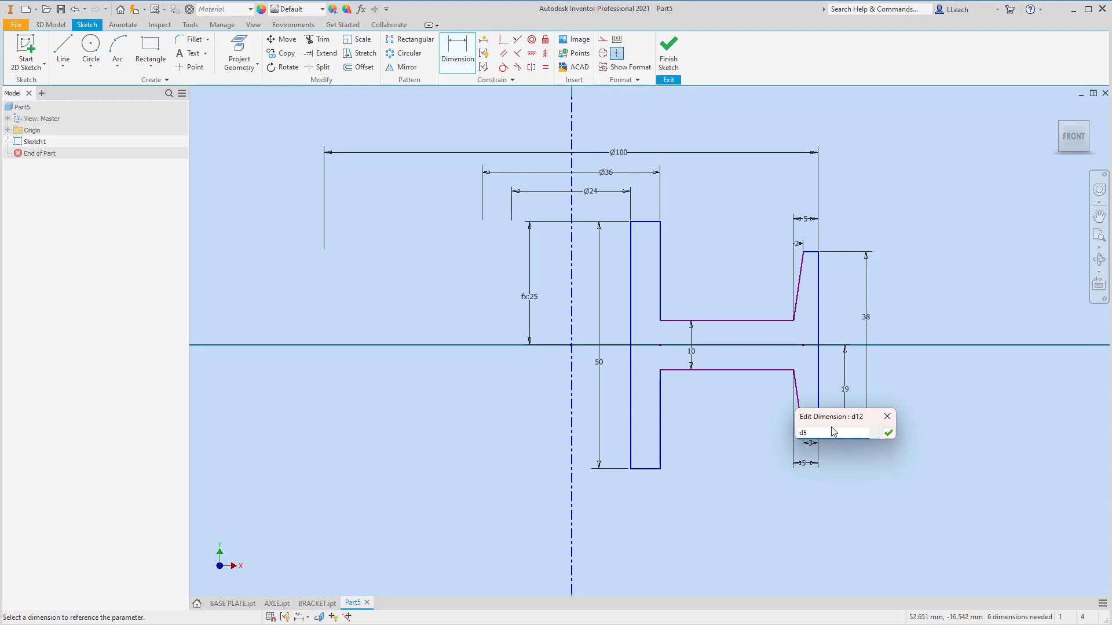
key("Return")
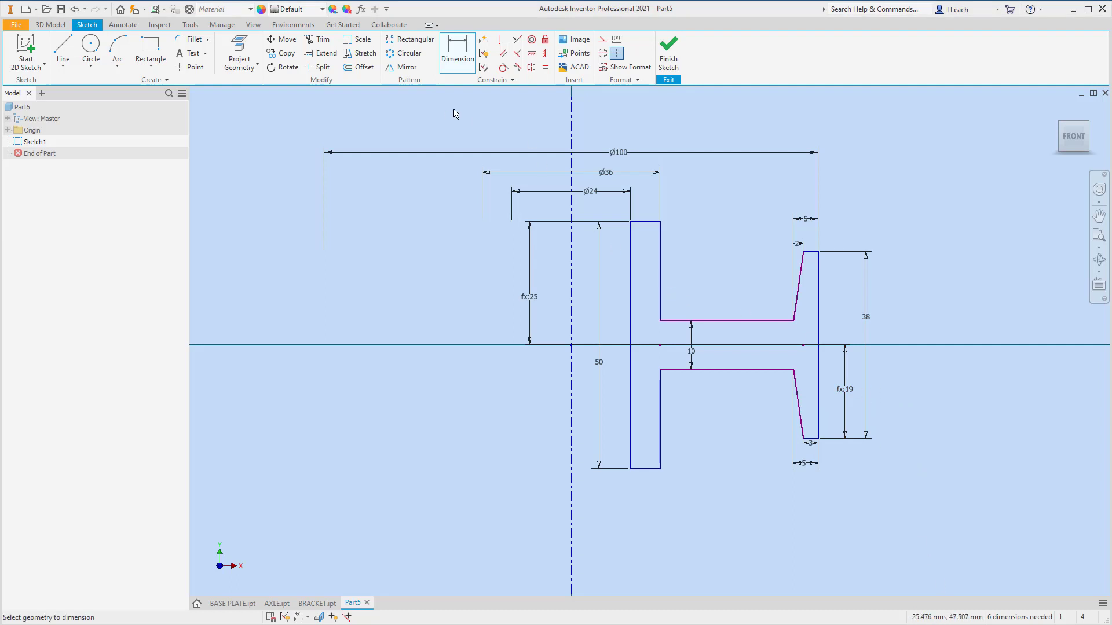
Step: Dimension the web's upper edge from the origin as half of the web thickness parameter, d4/2, giving 5 mm
left_click(574, 344)
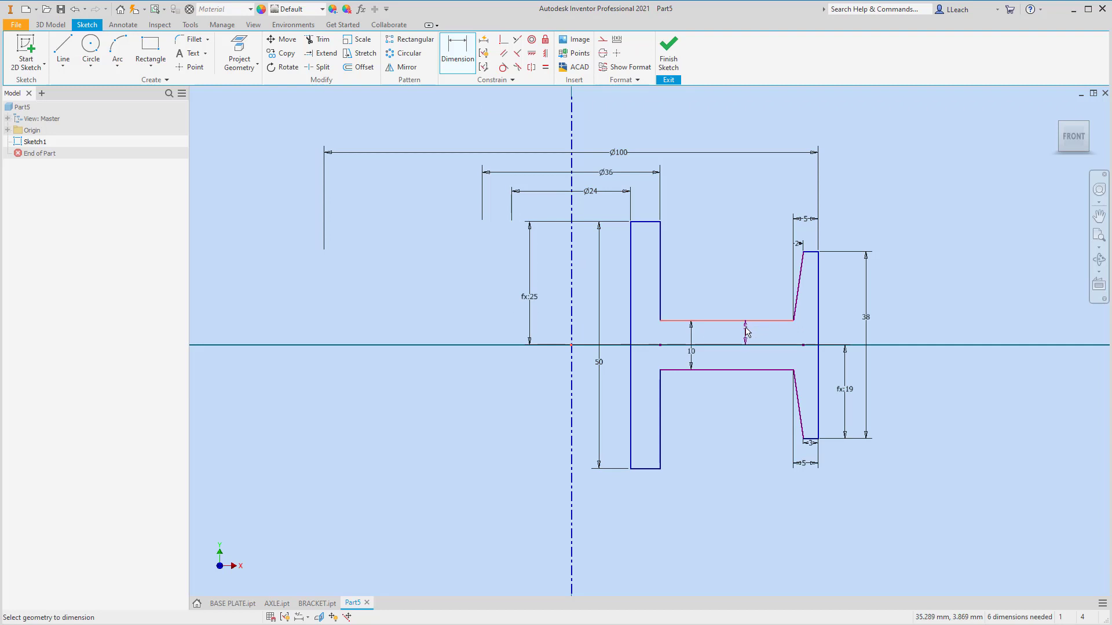
left_click(737, 335)
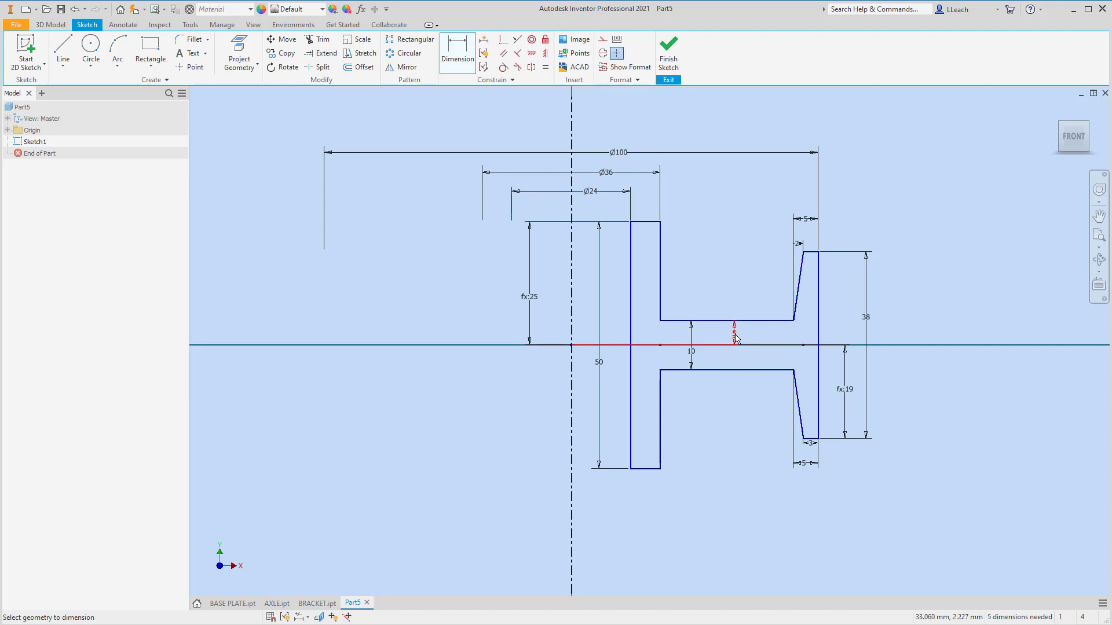
left_click(737, 339)
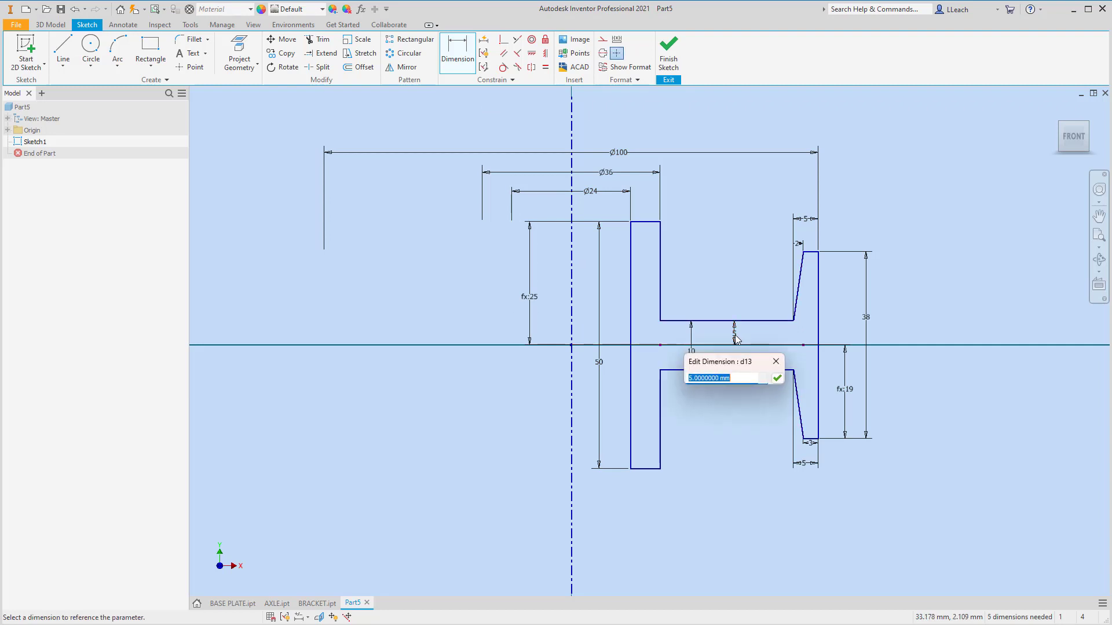
left_click(694, 352)
left_click_drag(714, 362, 723, 396)
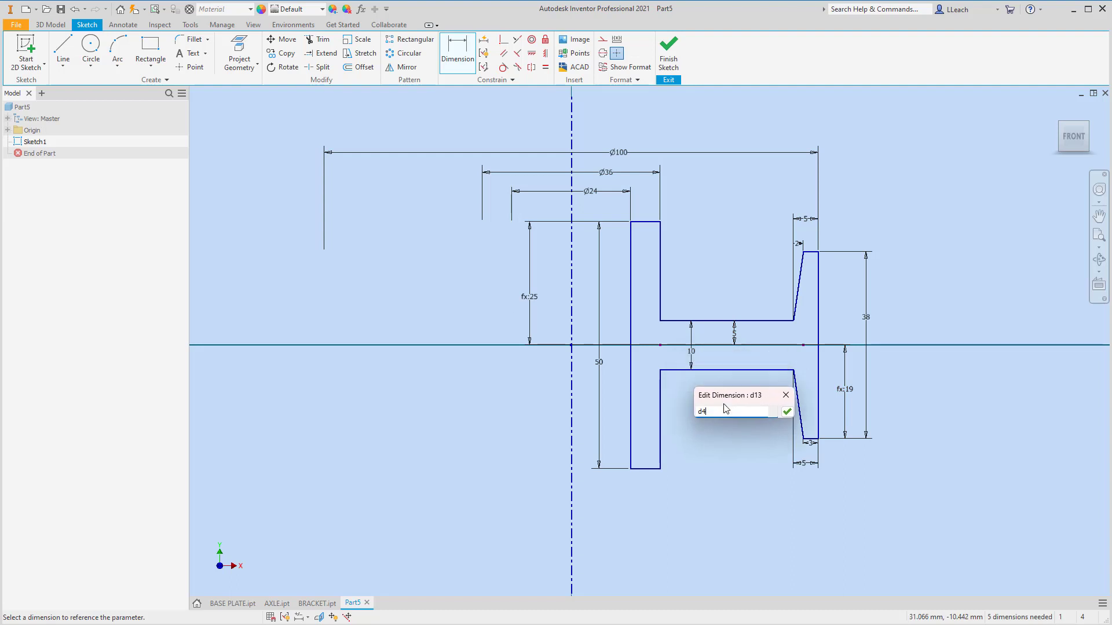
type("/2")
left_click(787, 411)
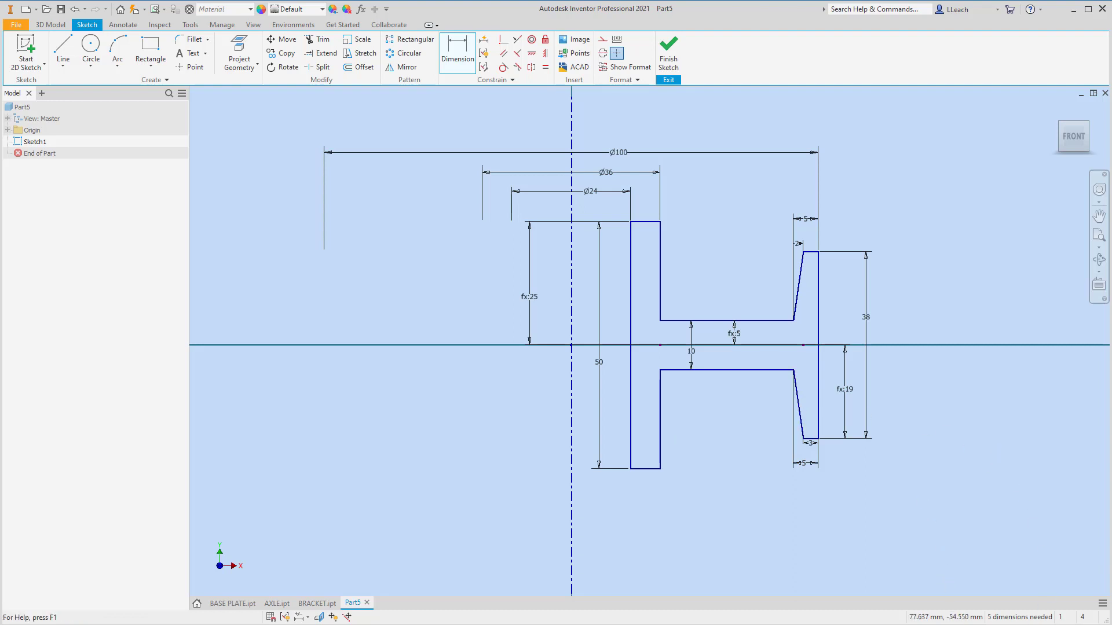
key("Escape")
Step: Try to dimension the horizontal distance between the hub's upper outer edge and the rim's outer edge
scroll(941, 491, "down", 2)
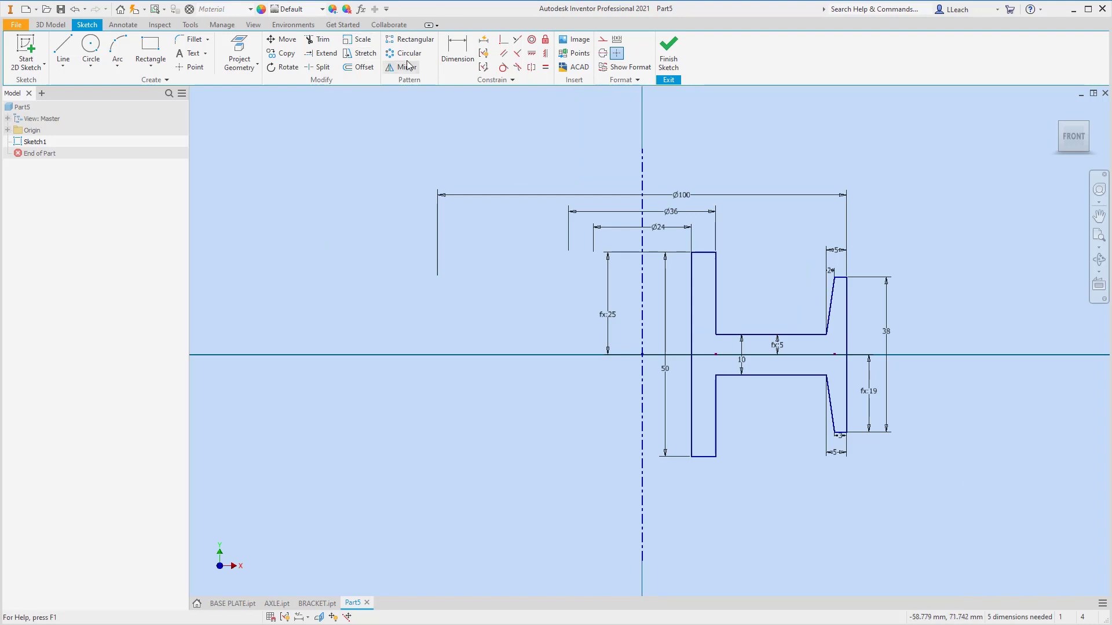
left_click(458, 52)
left_click(717, 295)
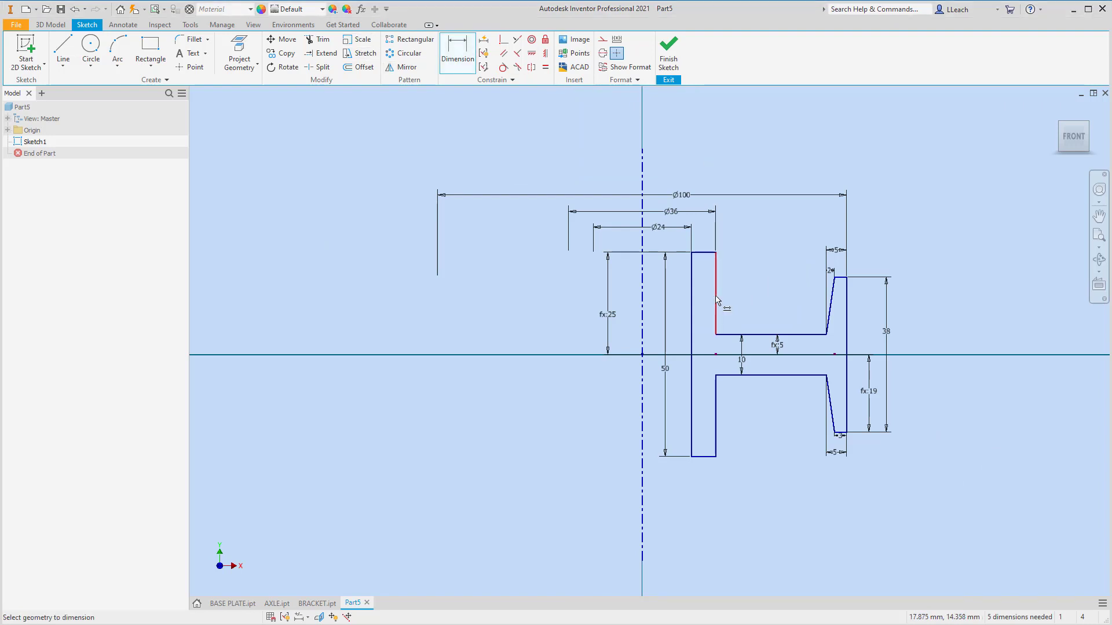
left_click(846, 301)
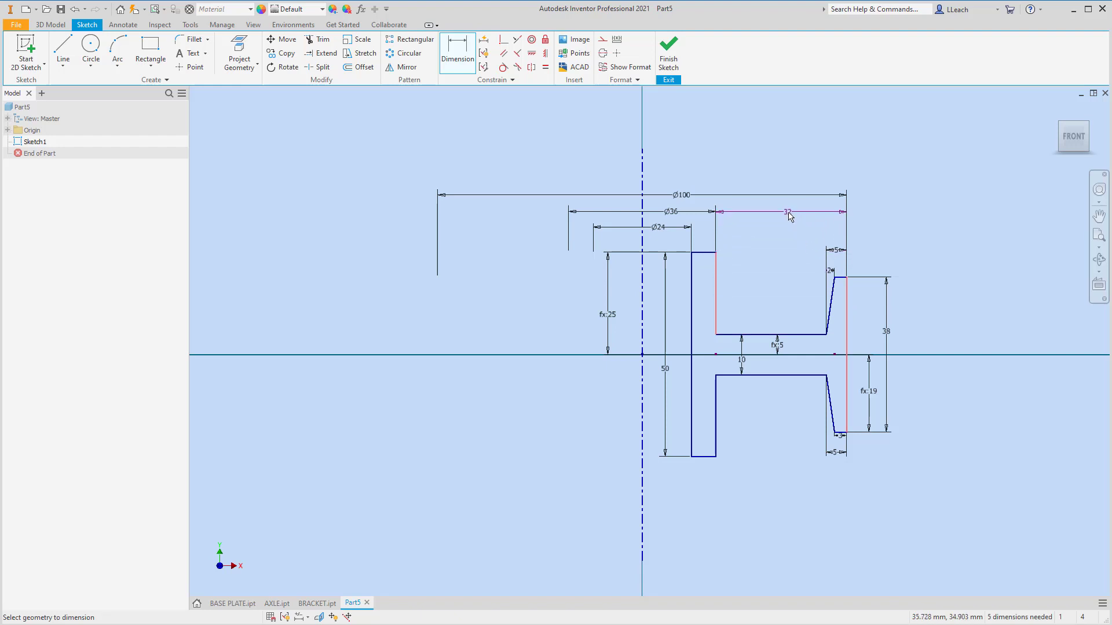
left_click(786, 215)
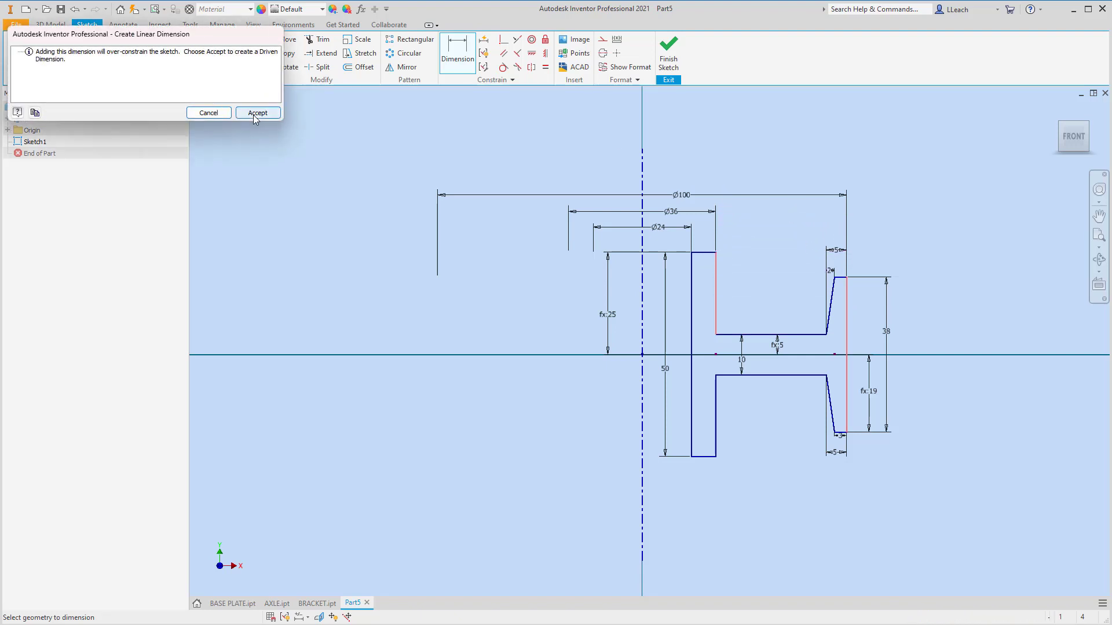
left_click(230, 114)
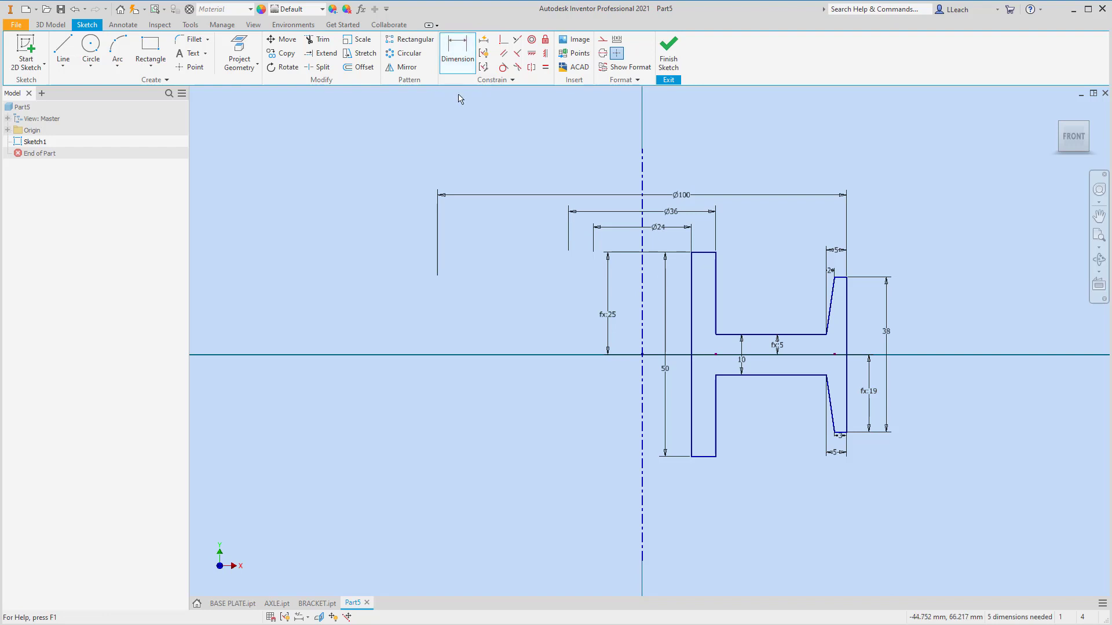
Step: Apply Auto Dimension with both dimensions and constraints enabled to add everything the sketch still requires
left_click(484, 40)
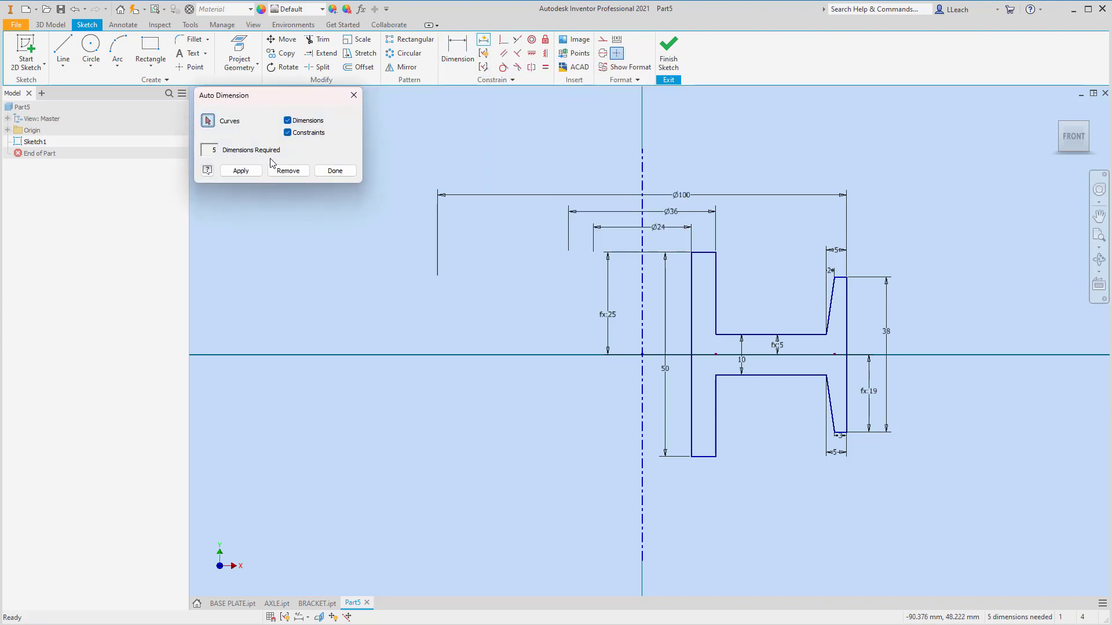
left_click(245, 172)
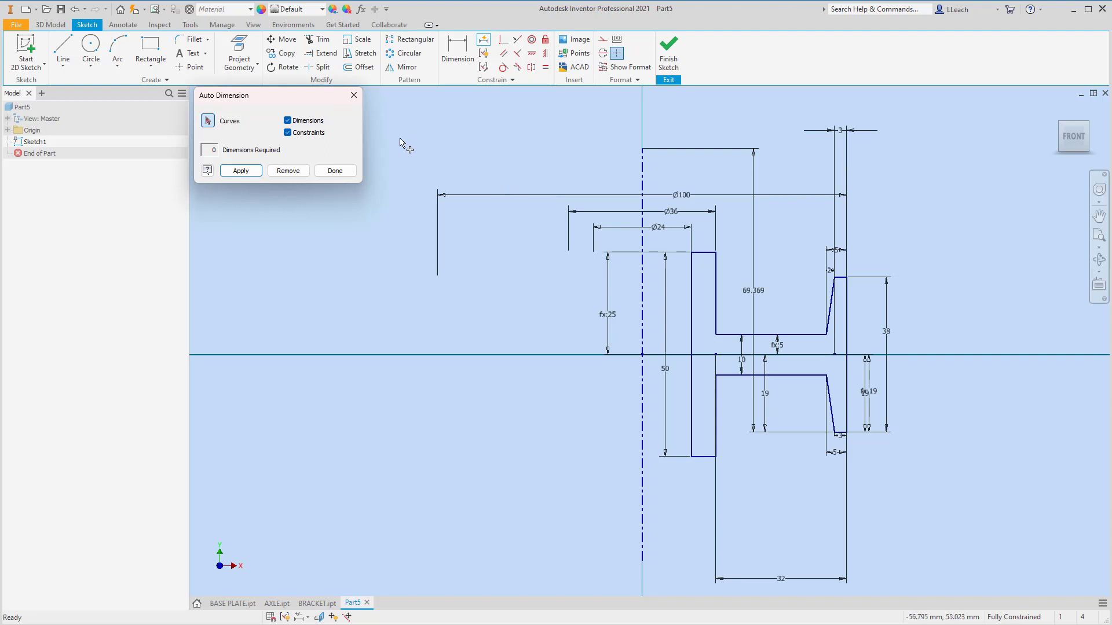
left_click(341, 172)
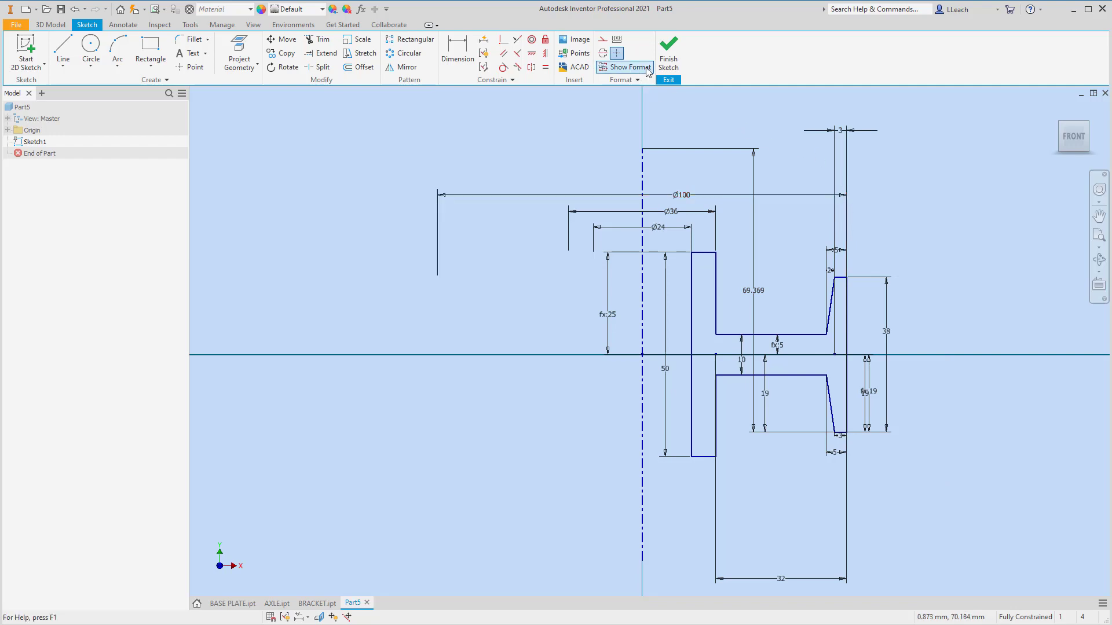
Step: Finish the sketch and revolve the profile a full 360 degrees around the vertical centerline
left_click(670, 65)
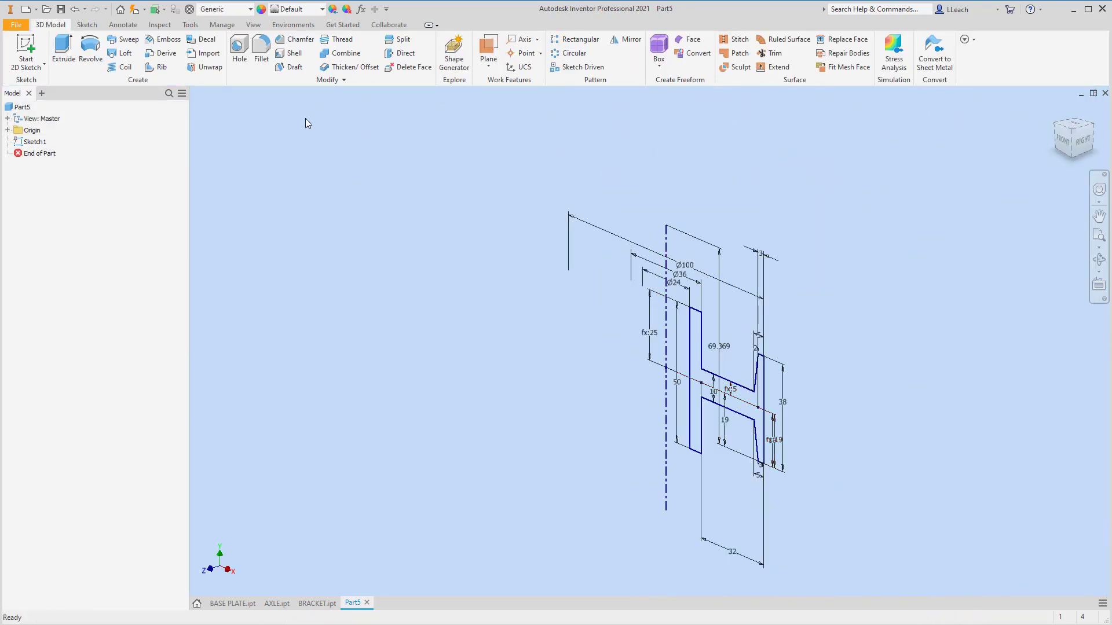
left_click(93, 58)
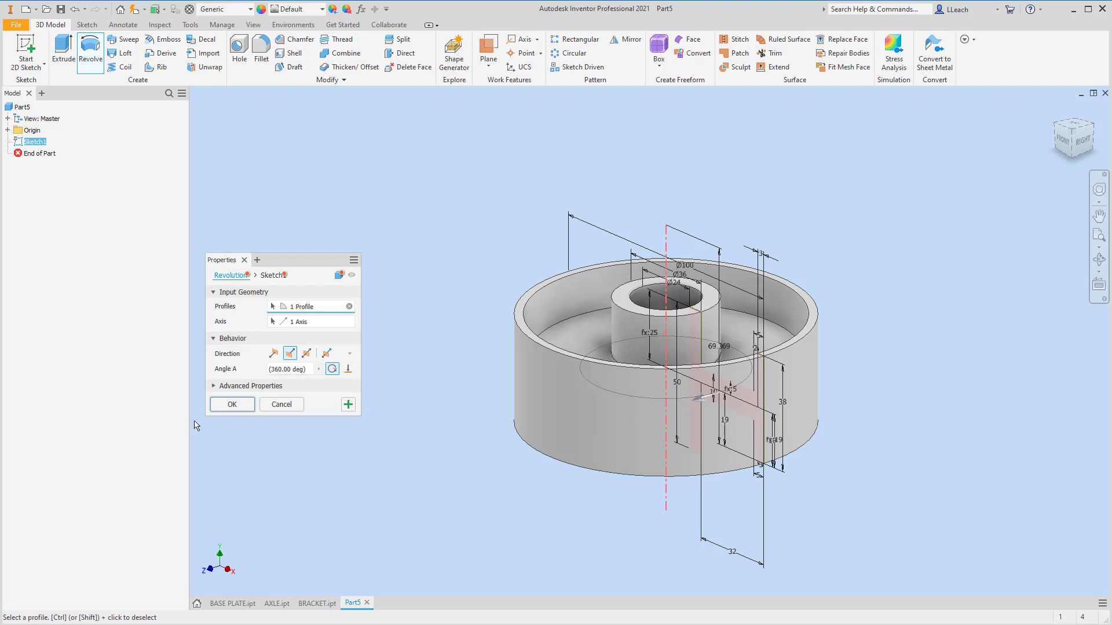
left_click(235, 406)
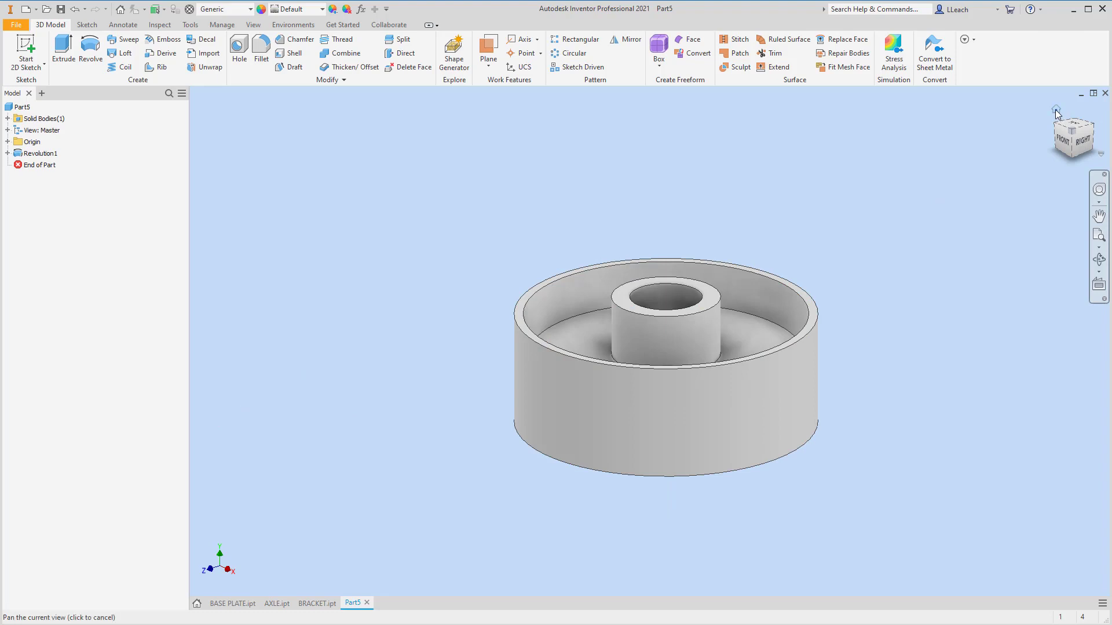
left_click(1056, 110)
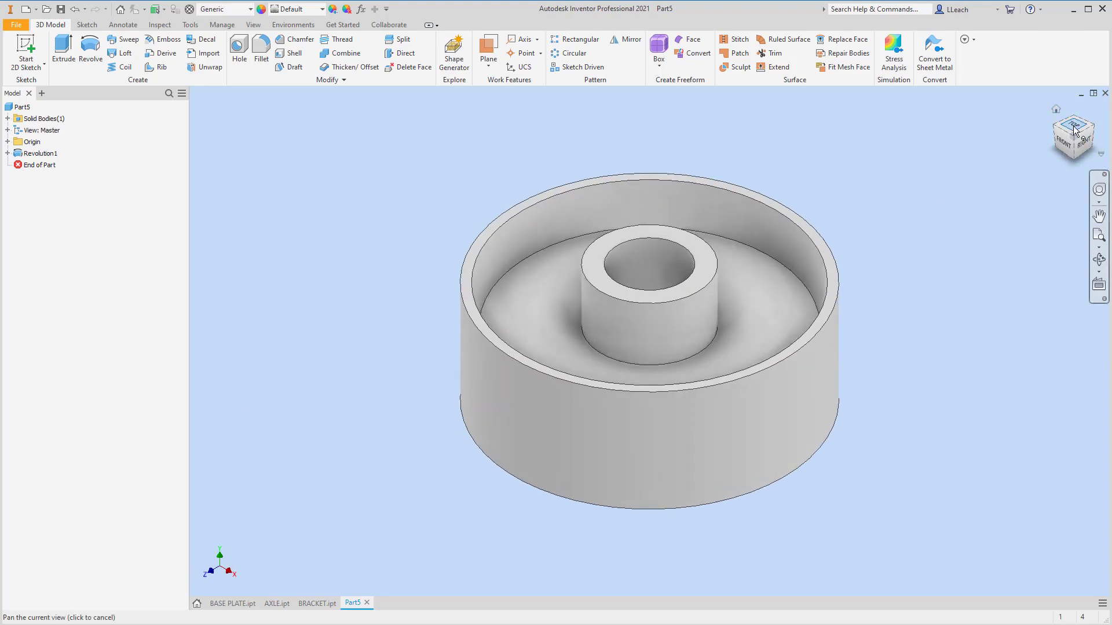
left_click(1075, 128)
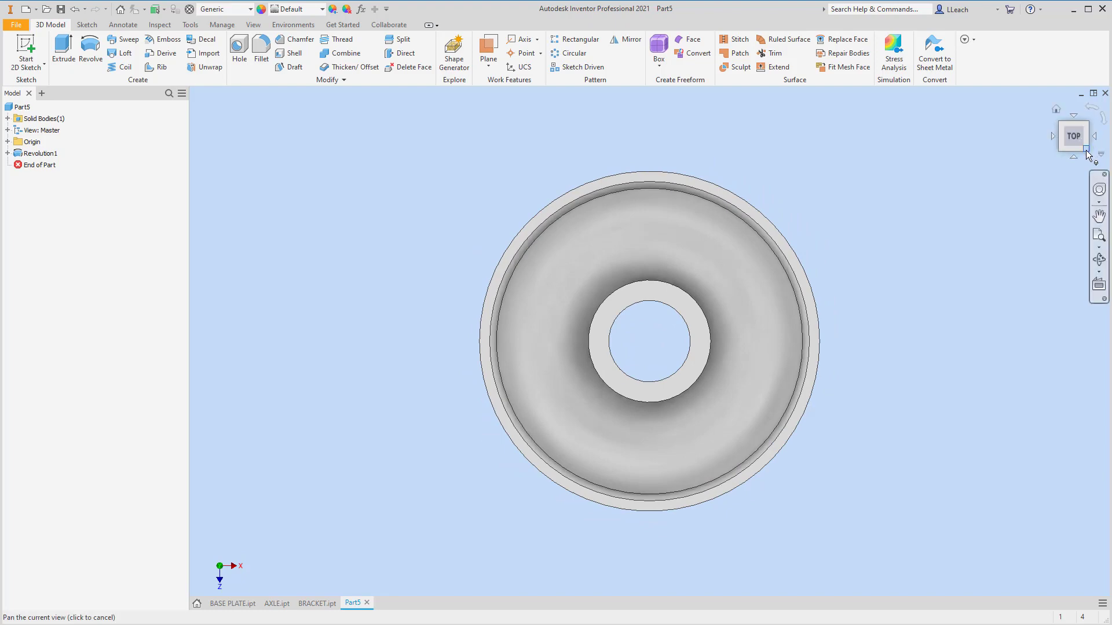
left_click_drag(1084, 147, 1087, 155)
left_click(1069, 131)
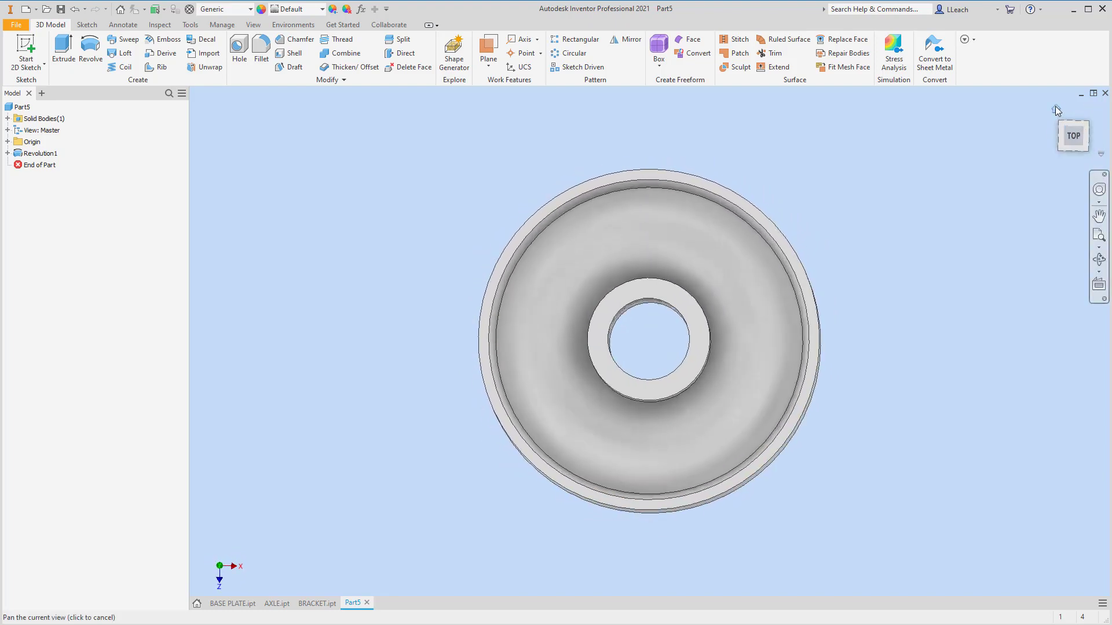
left_click(1056, 108)
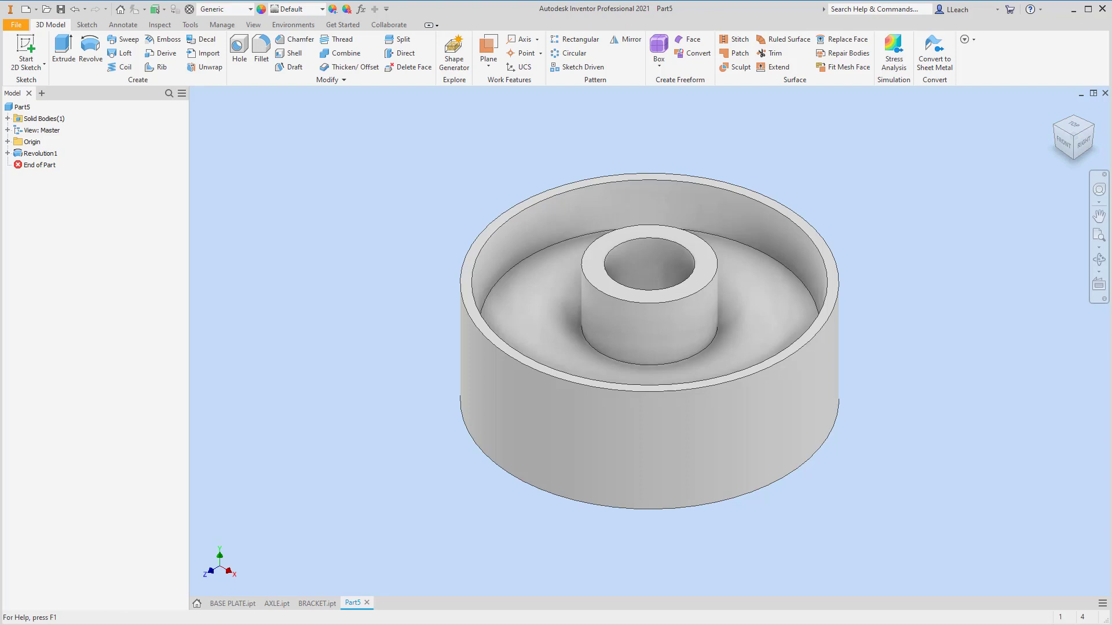
Step: Set up a 3 mm radius fillet on the upper edges where the web meets the hub and the rim
left_click(262, 49)
left_click(139, 246)
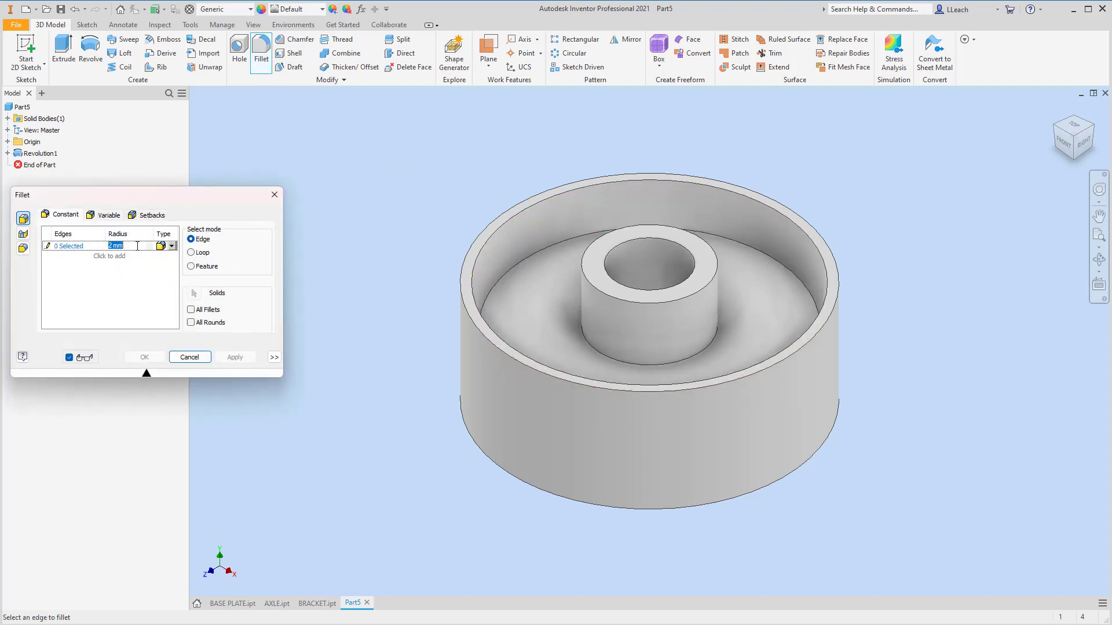
type("3")
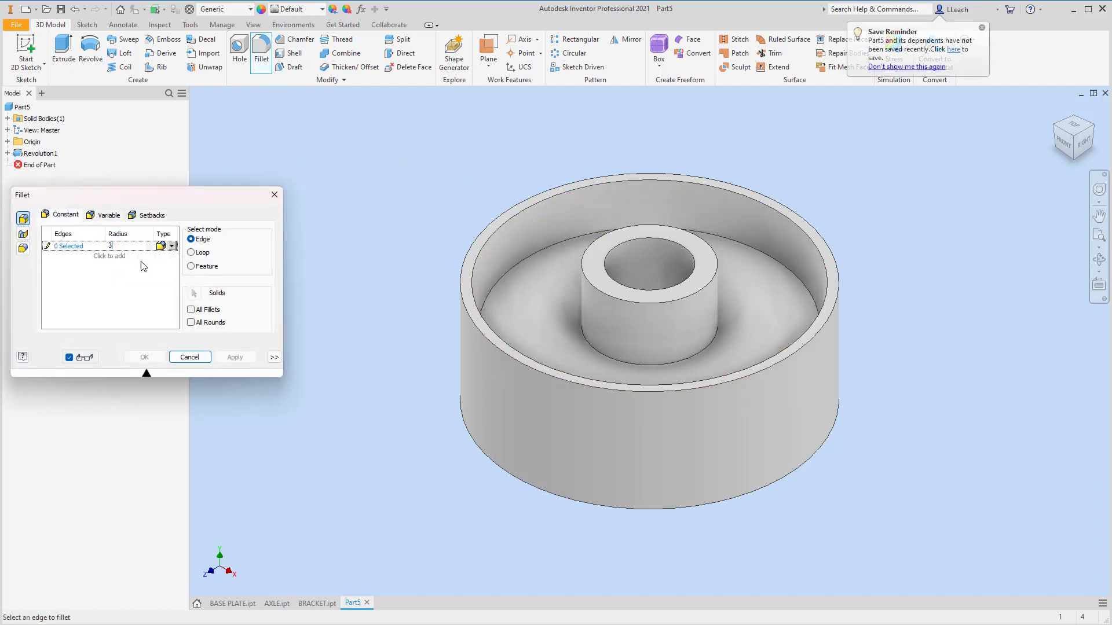
key("Tab")
key("Return")
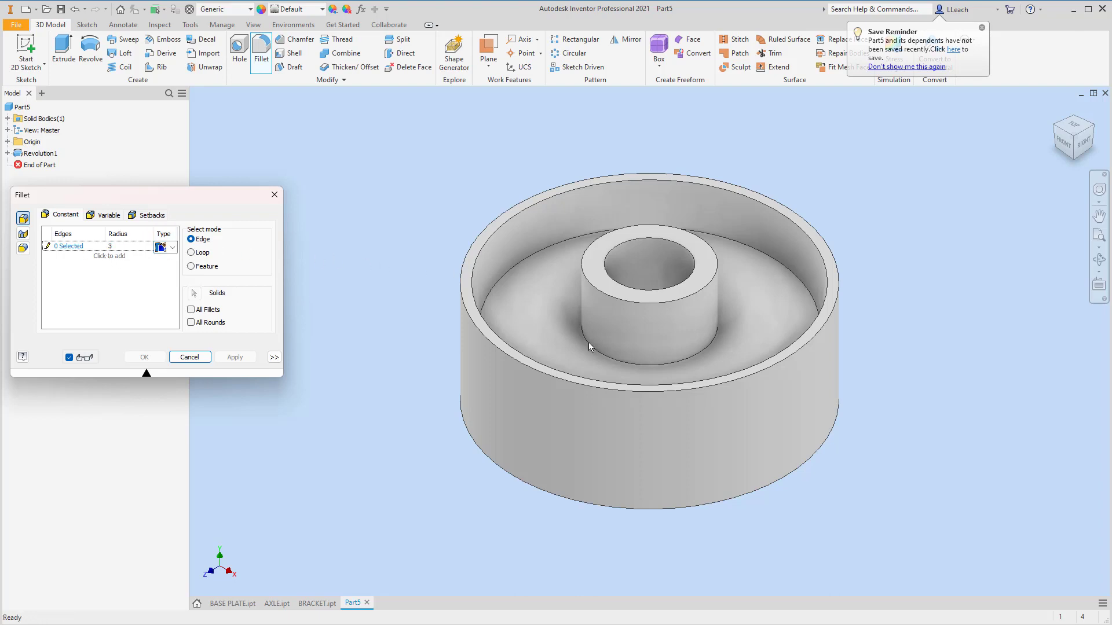
left_click(84, 248)
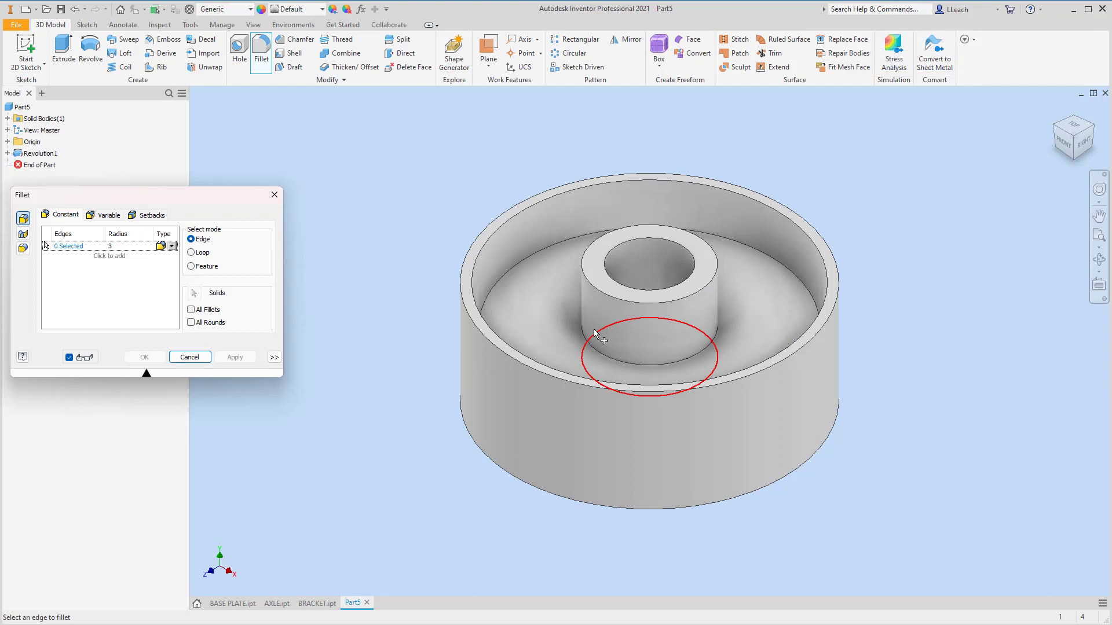
left_click(587, 348)
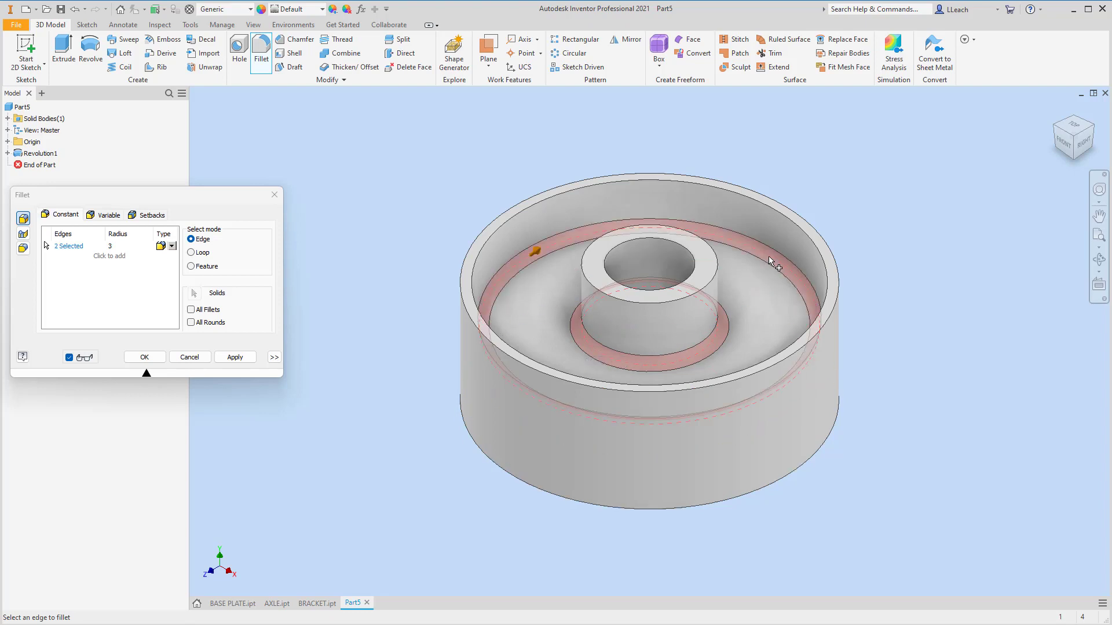
Step: Add the underside edges where the web meets the rim and the hub to the fillet and apply it
left_click(1075, 163)
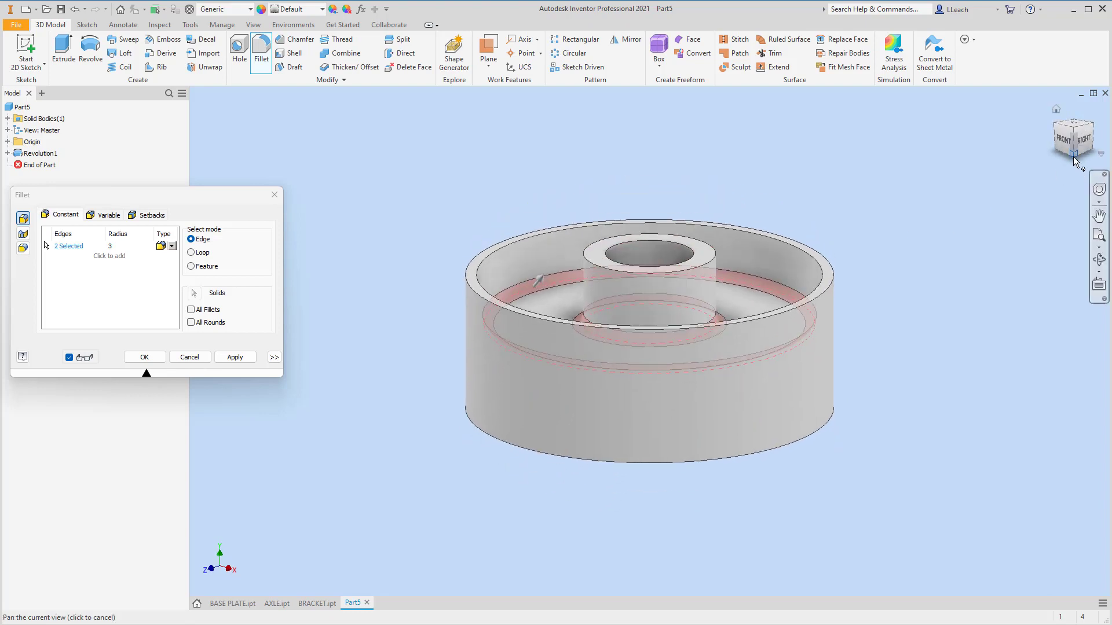
left_click(783, 406)
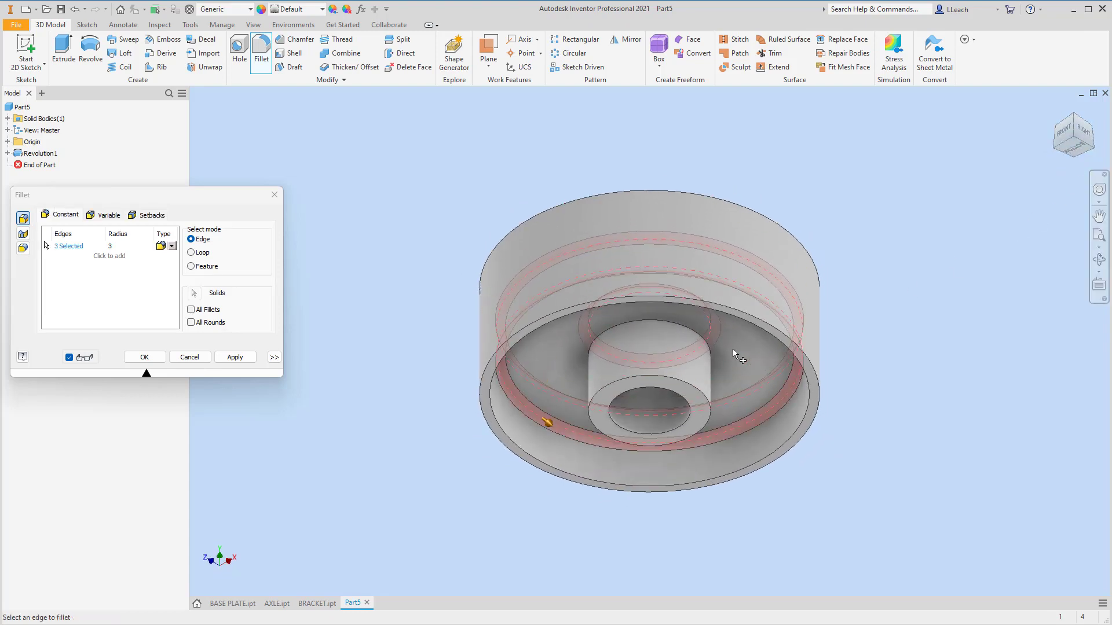
left_click(683, 328)
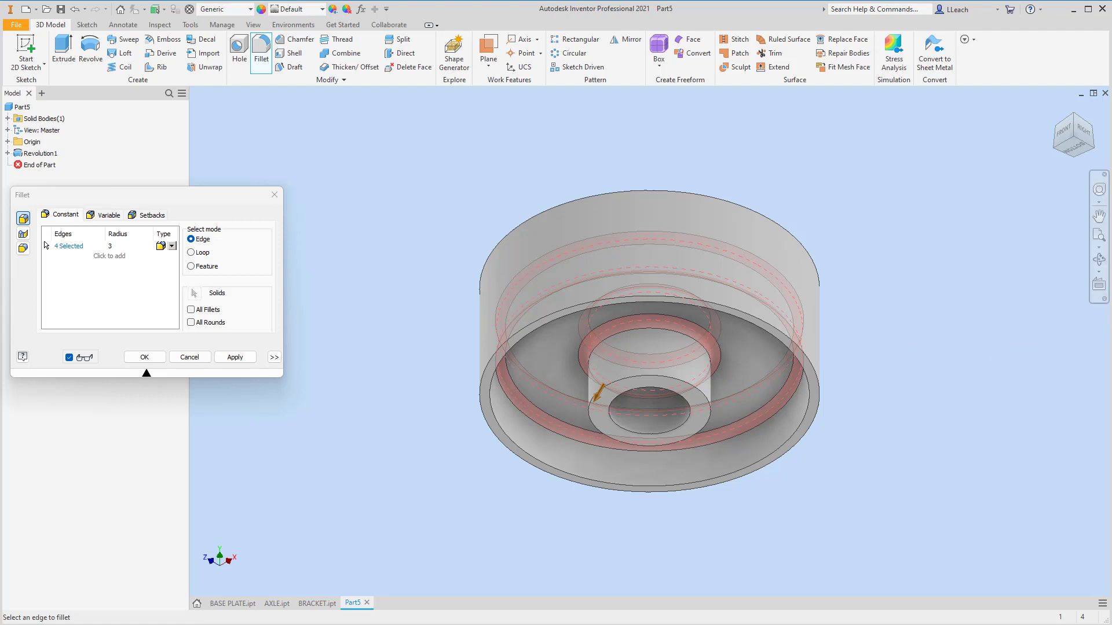
left_click(234, 357)
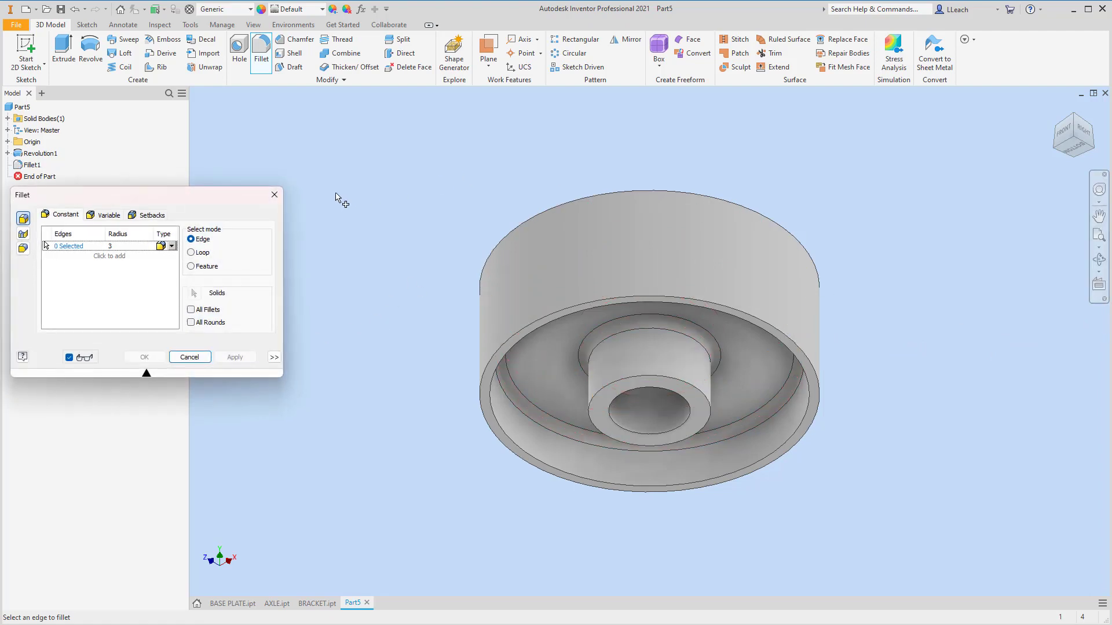
left_click(275, 194)
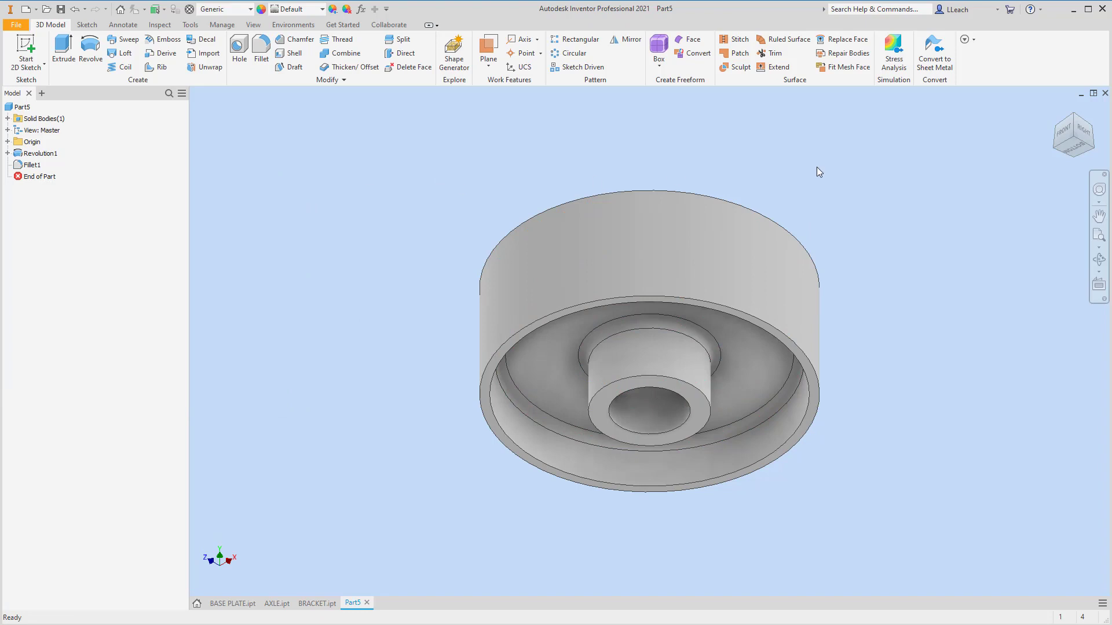
Step: Assign the Iron, Cast material to the wheel from the Autodesk Material Library
left_click(1051, 105)
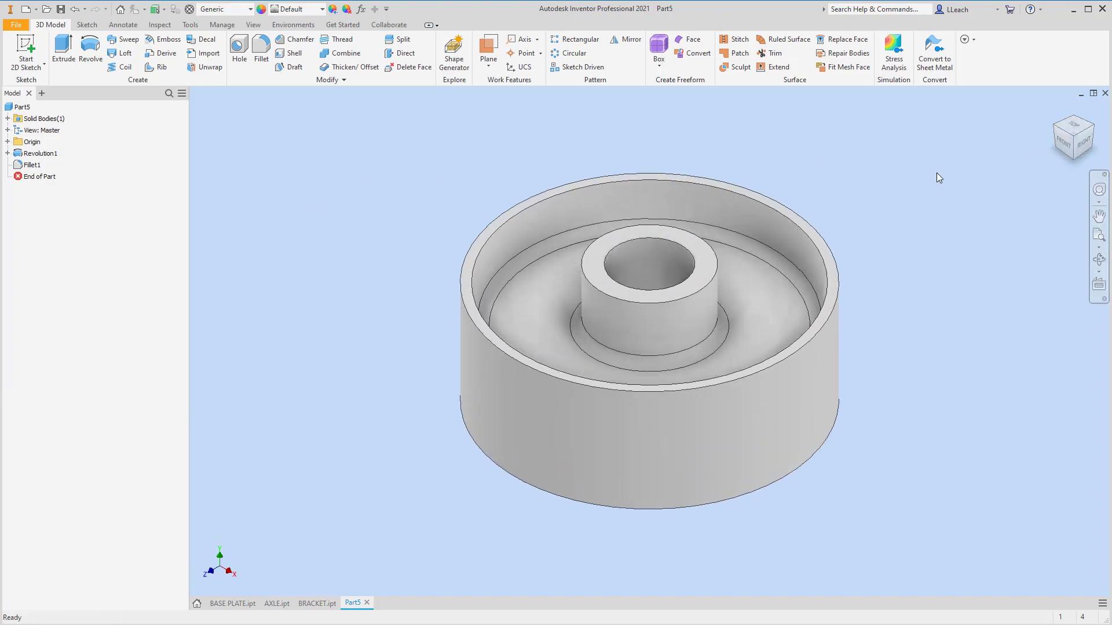
left_click(251, 10)
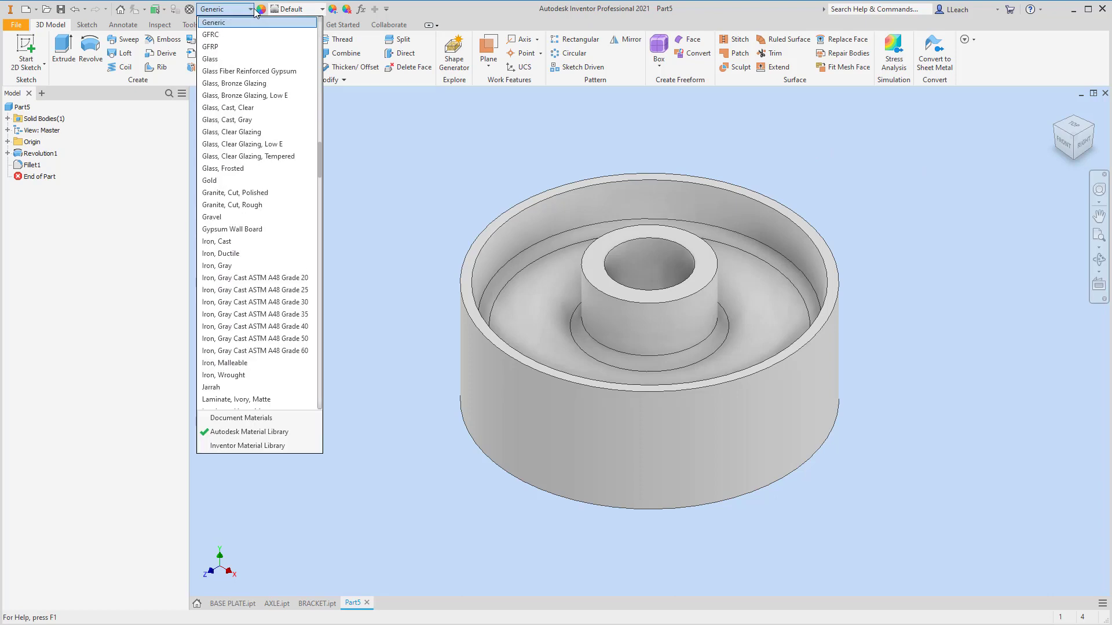
left_click(223, 241)
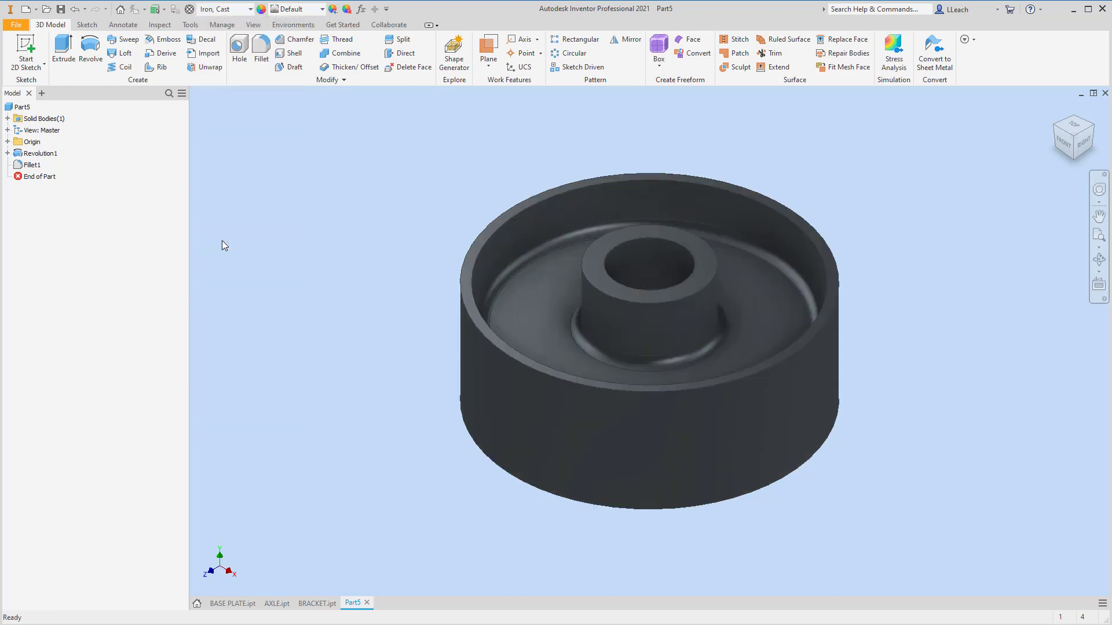
scroll(868, 162, "up", 3)
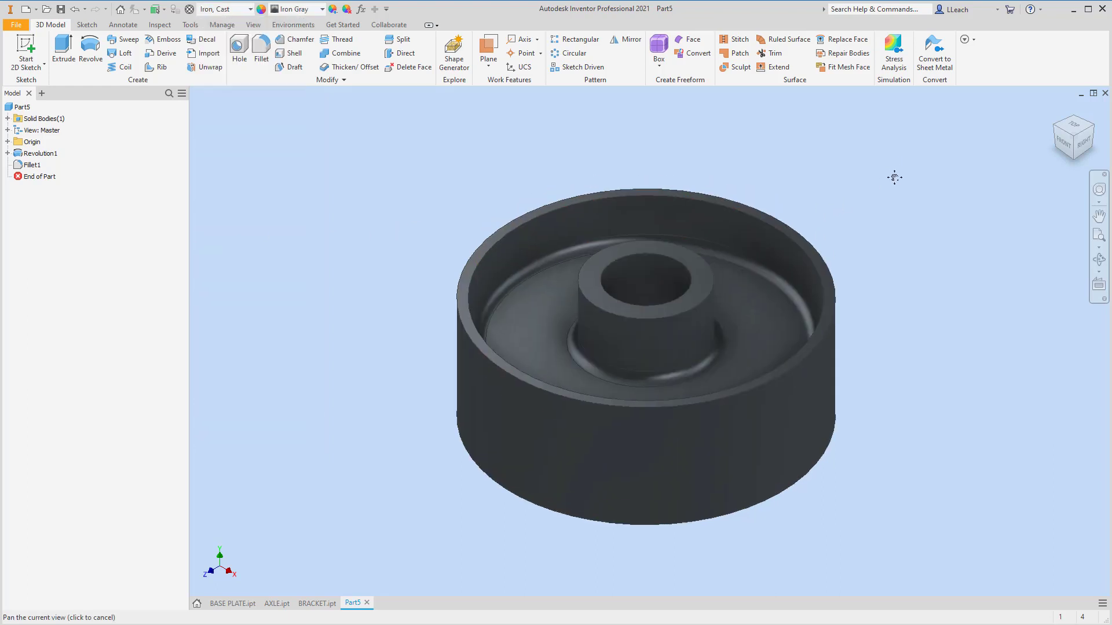
scroll(789, 204, "down", 2)
scroll(857, 186, "down", 4)
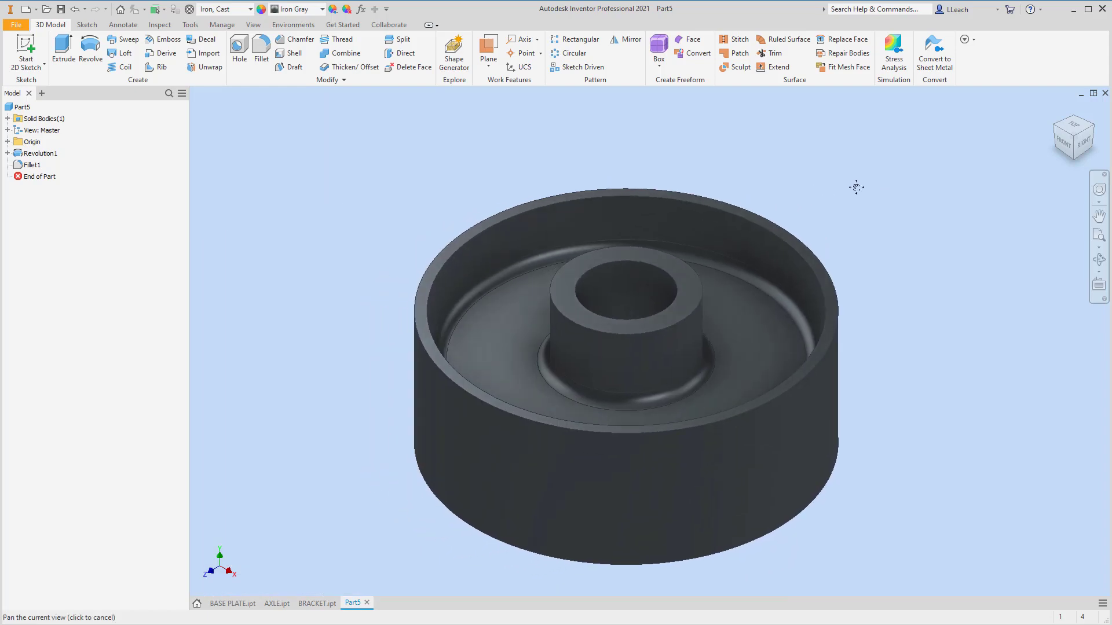
scroll(867, 189, "up", 2)
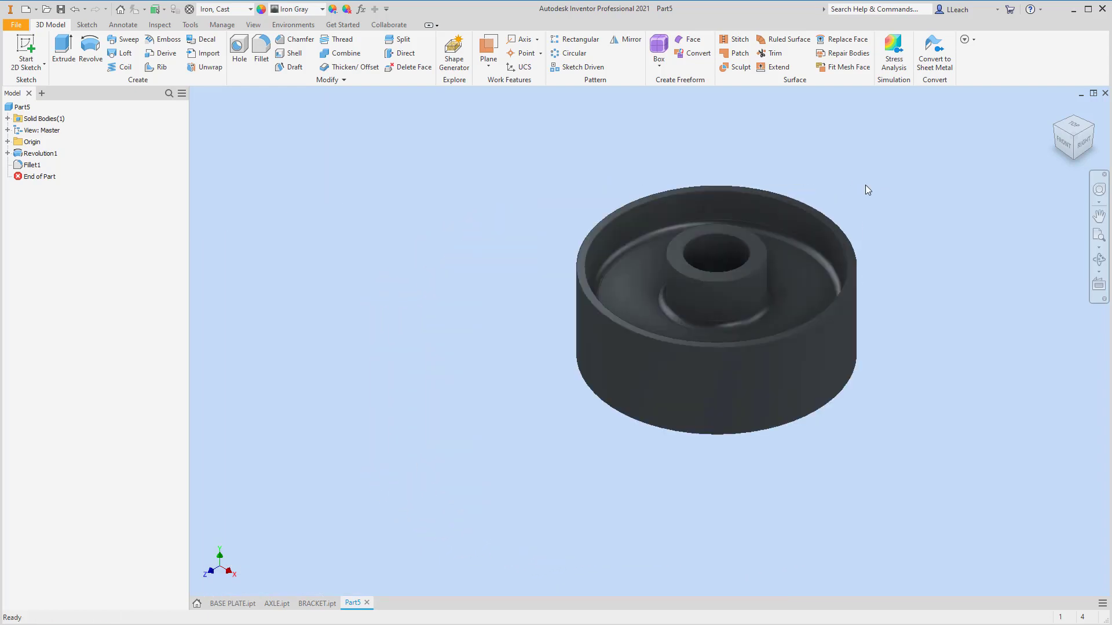
left_click(1056, 112)
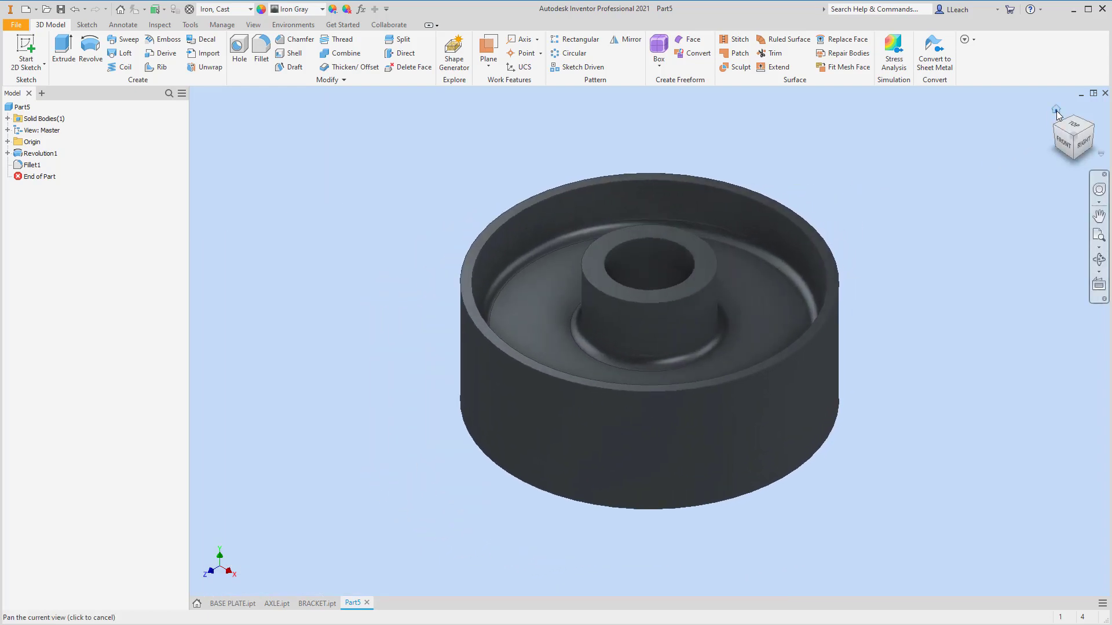
Step: Save the part as WHEEL in the WHEEL ASSEMBLY folder
left_click(16, 24)
left_click(32, 130)
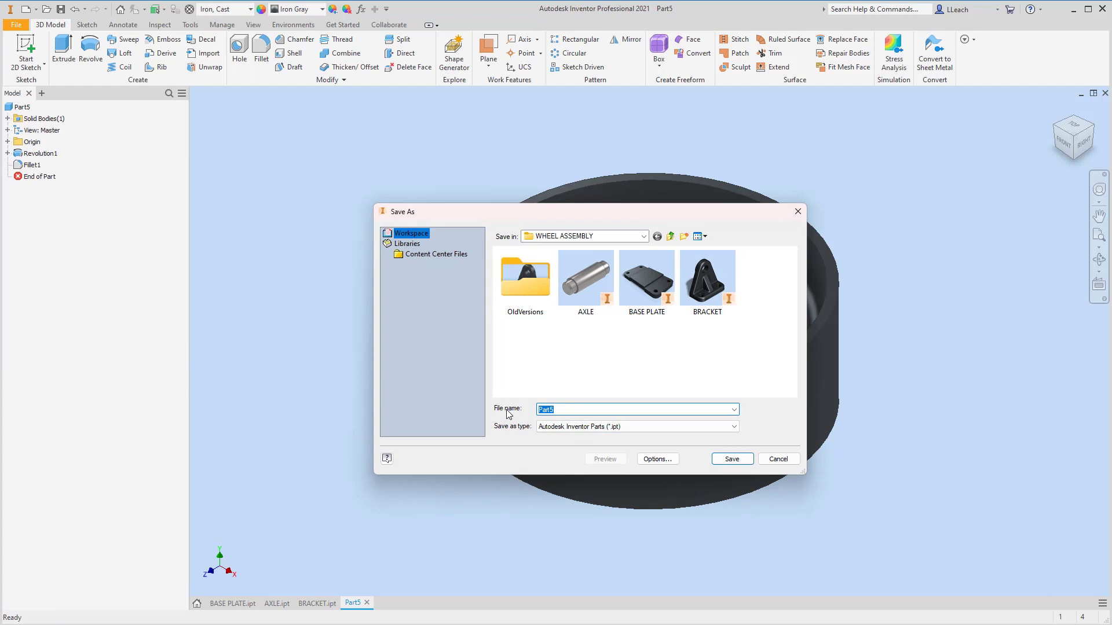
type("WHEEL")
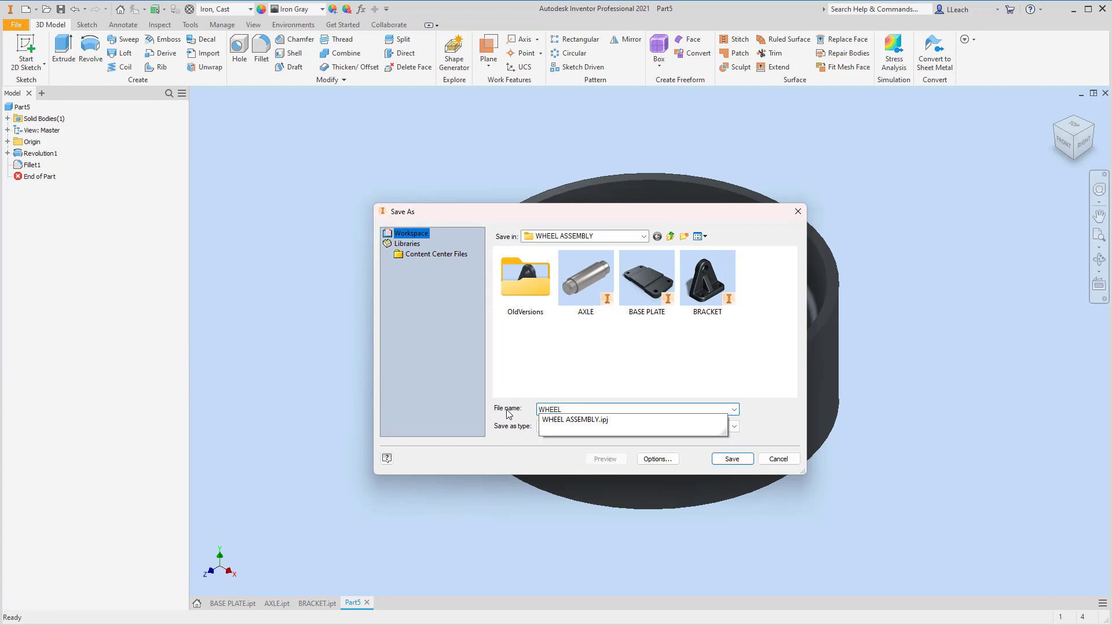
left_click(732, 460)
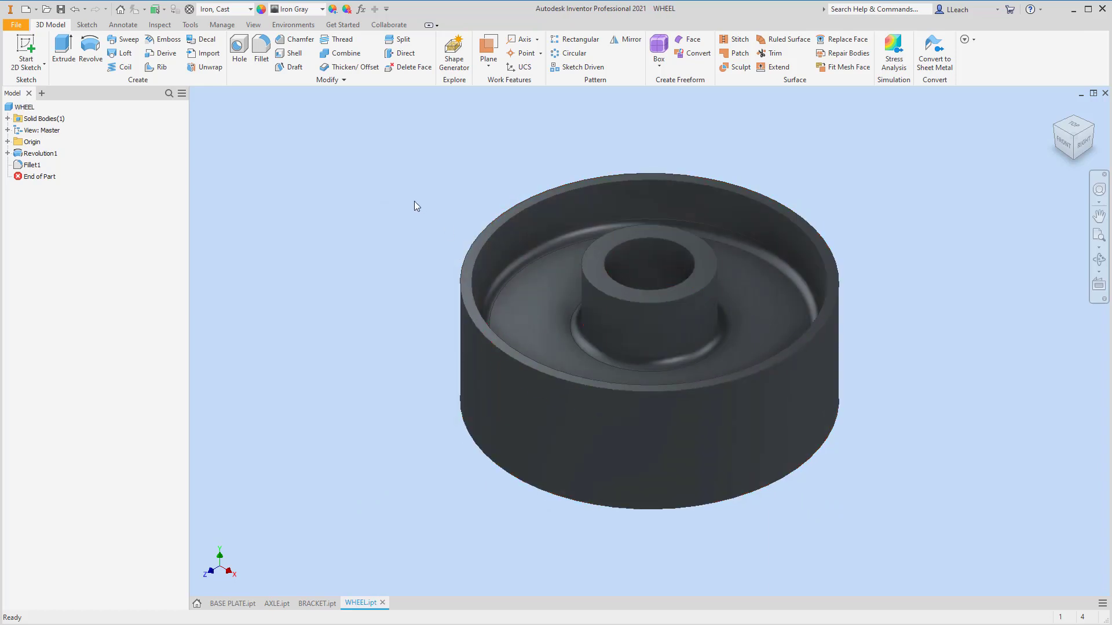